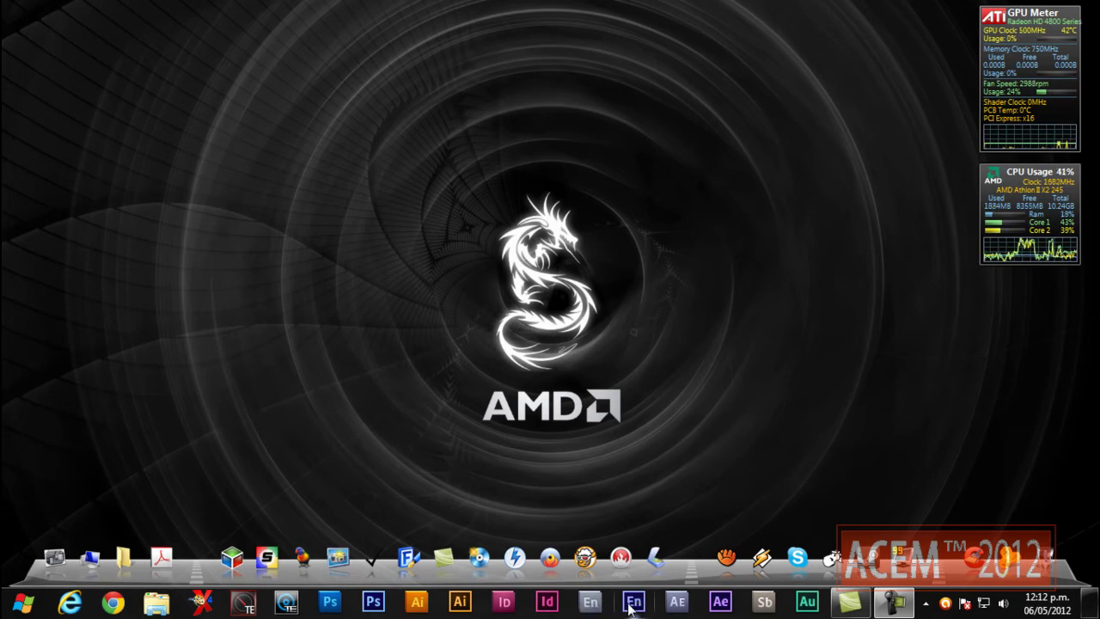
- Open the recent project series anime 2012.ncor in Adobe Encore CS6 and widen the menu viewer on both sides
{"action": "left_click", "coordinate": [637, 605]}
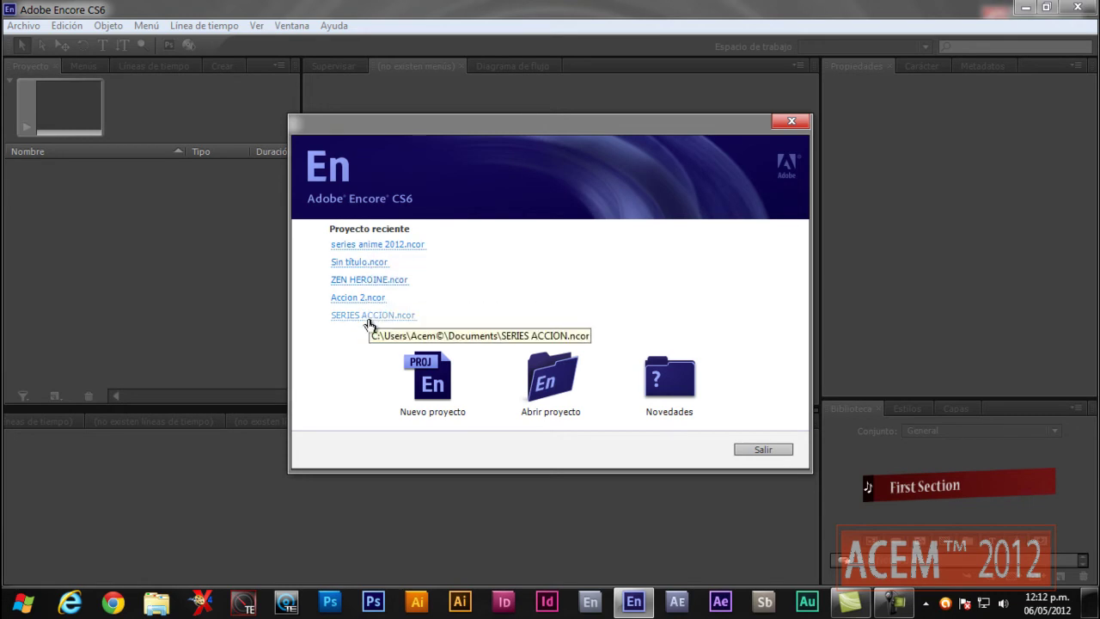
{"action": "left_click", "coordinate": [368, 246]}
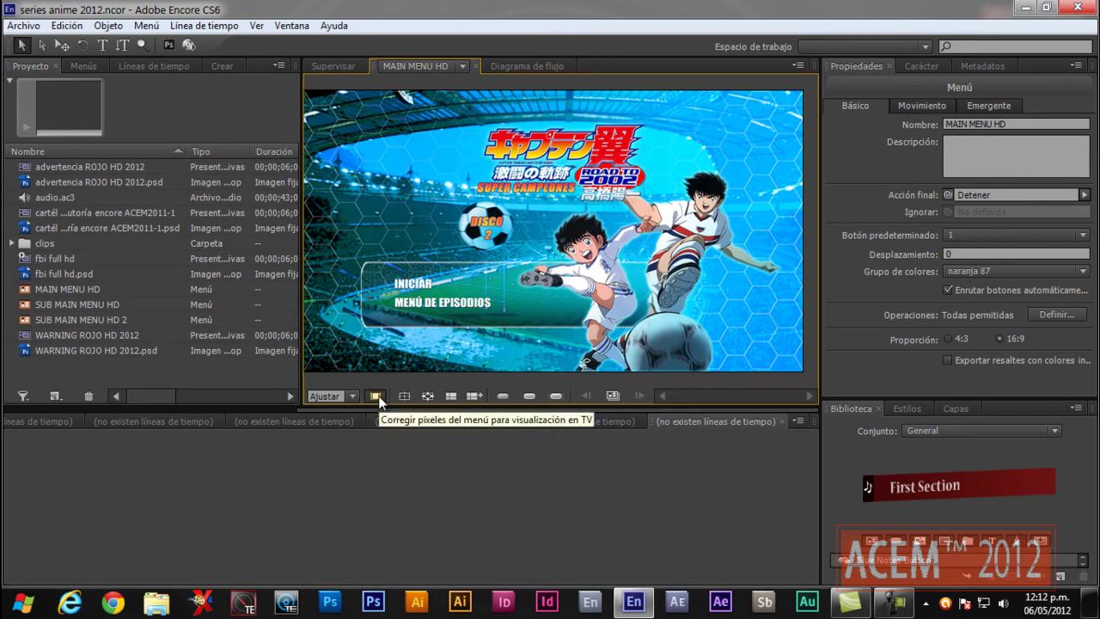
{"action": "mouse_move", "coordinate": [301, 225]}
{"action": "left_mouse_down"}
{"action": "mouse_move", "coordinate": [277, 225]}
{"action": "mouse_move", "coordinate": [287, 225]}
{"action": "left_mouse_up"}
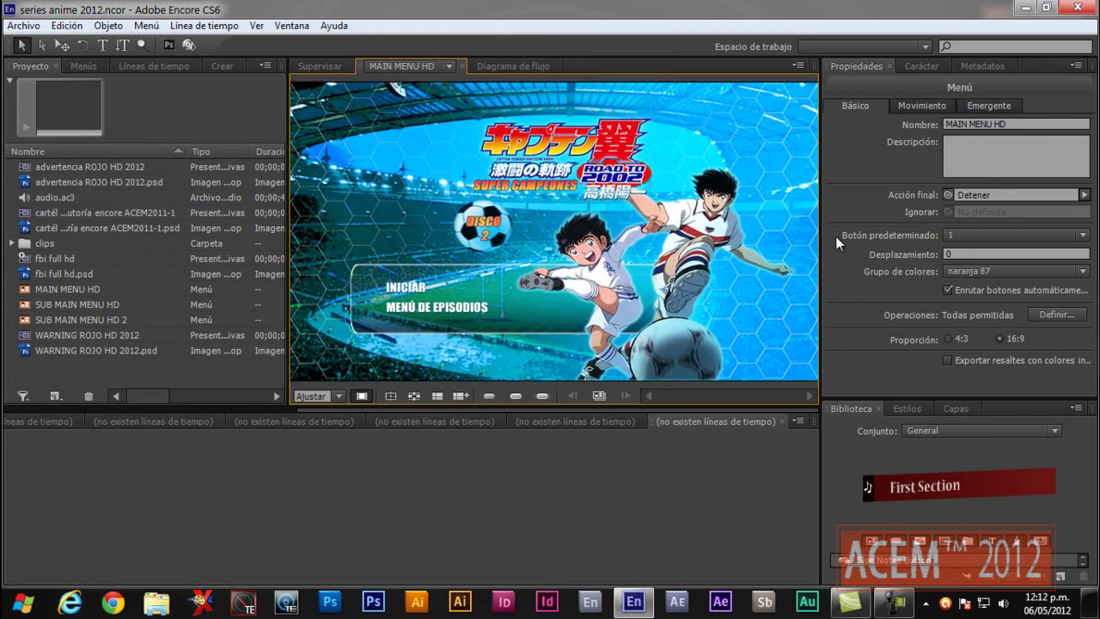
{"action": "left_click_drag", "start_coordinate": [820, 237], "coordinate": [833, 239]}
- Look through the General library set by category, viewing its menus, buttons, images, backgrounds and layer sets
{"action": "left_click", "coordinate": [909, 546]}
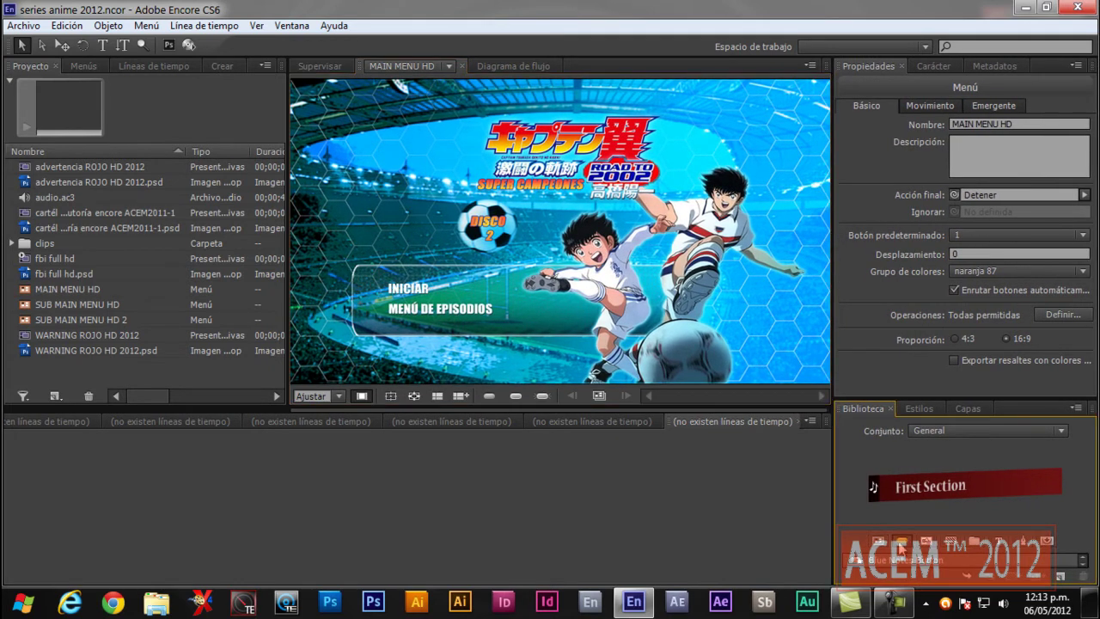
{"action": "left_click", "coordinate": [959, 542]}
{"action": "left_click", "coordinate": [997, 541]}
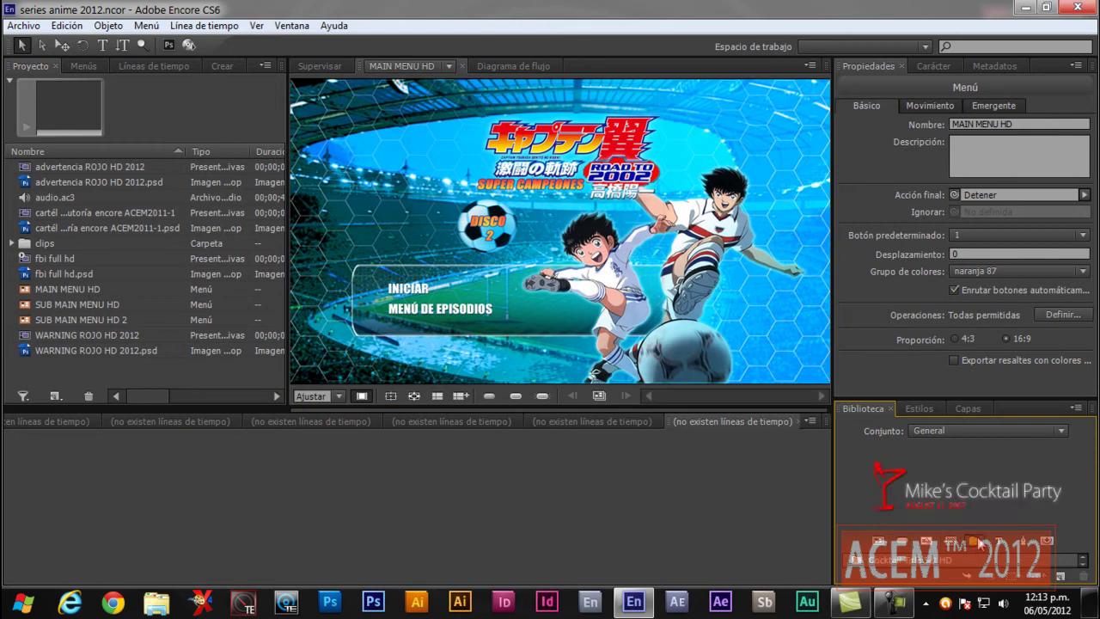
{"action": "left_click", "coordinate": [880, 545]}
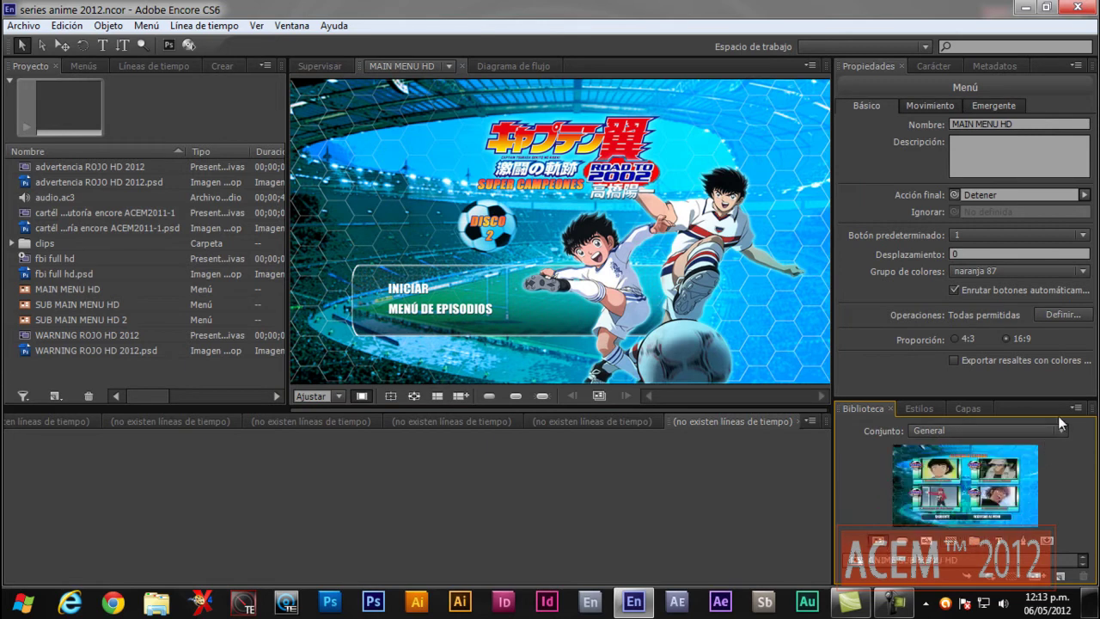
{"action": "left_click", "coordinate": [976, 543]}
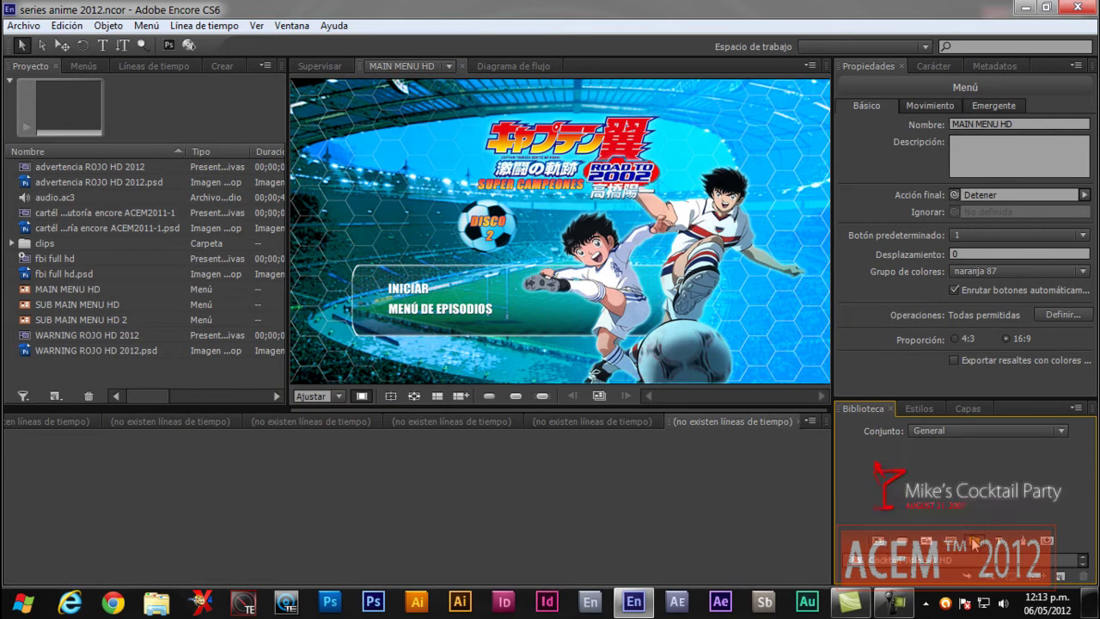
{"action": "left_click", "coordinate": [950, 544]}
{"action": "left_click", "coordinate": [902, 543]}
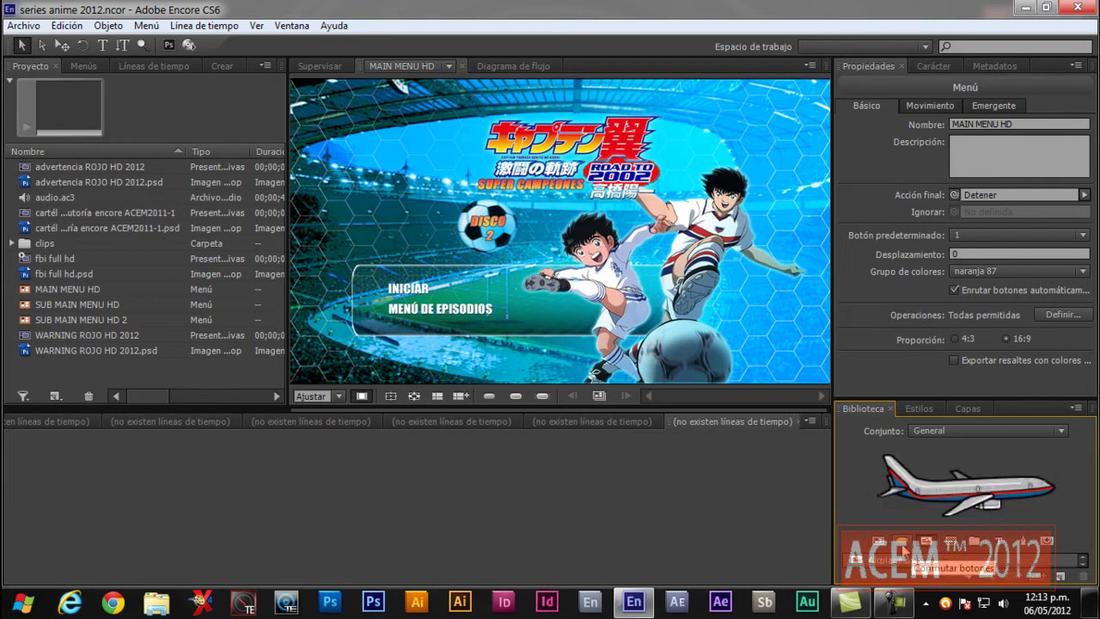
{"action": "left_click", "coordinate": [902, 545]}
{"action": "left_click", "coordinate": [974, 544]}
{"action": "left_click", "coordinate": [974, 545]}
{"action": "left_click", "coordinate": [974, 544]}
{"action": "left_click", "coordinate": [927, 543]}
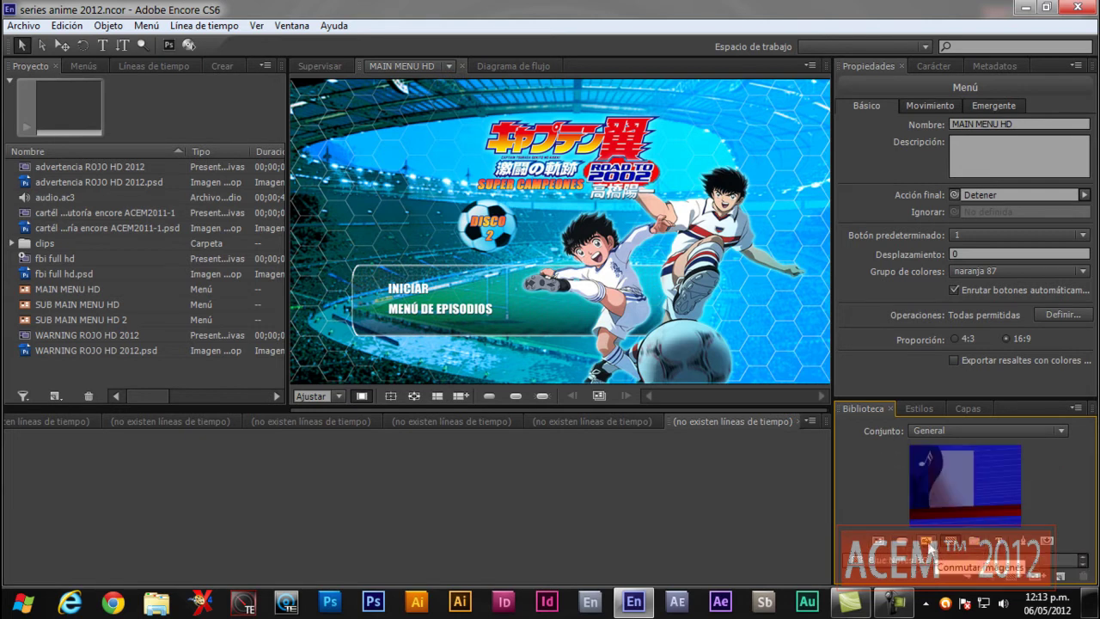
{"action": "left_click", "coordinate": [907, 543]}
{"action": "left_click", "coordinate": [908, 543]}
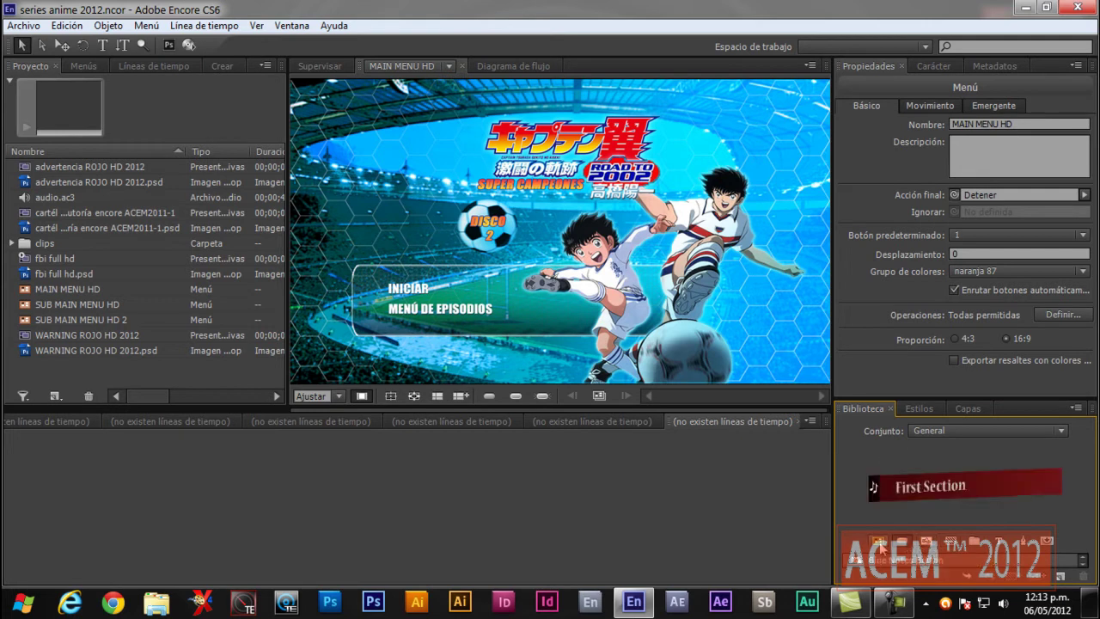
{"action": "left_click", "coordinate": [879, 543]}
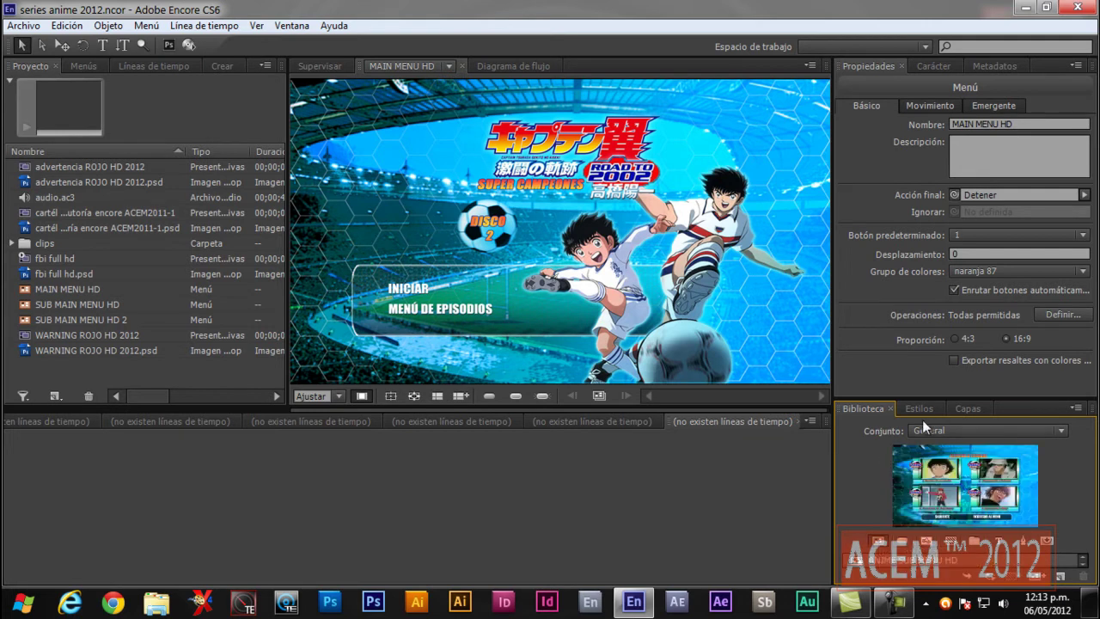
- Browse in Windows Explorer to the Adobe Encore CS6 program folder on drive C:, locate its library folder, and close the window
{"action": "left_click", "coordinate": [19, 606]}
{"action": "left_click", "coordinate": [286, 392]}
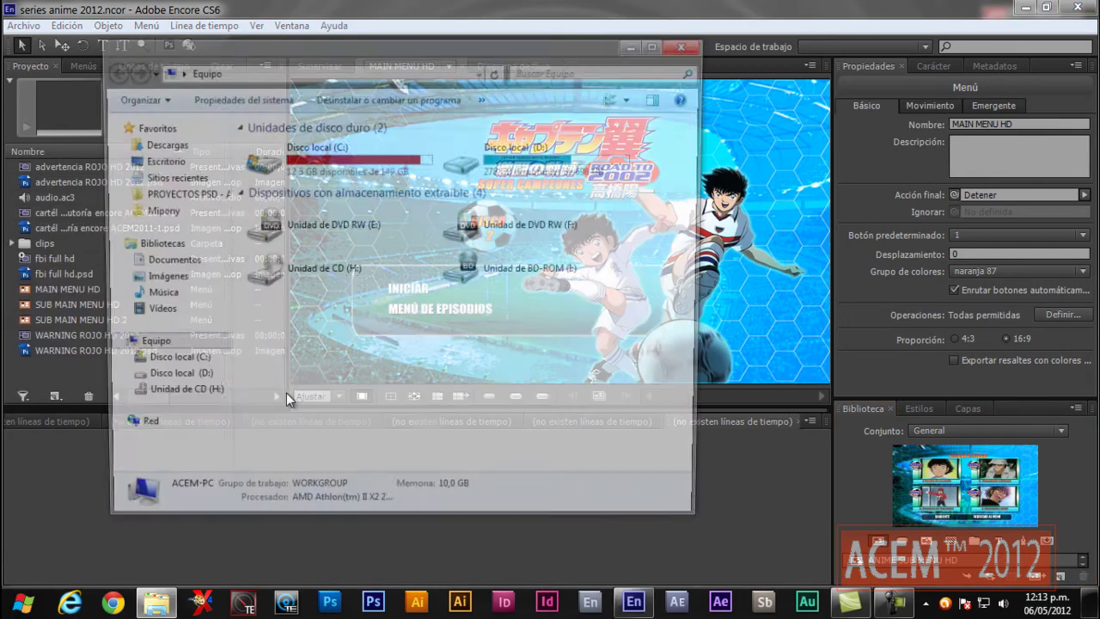
{"action": "double_click", "coordinate": [358, 160]}
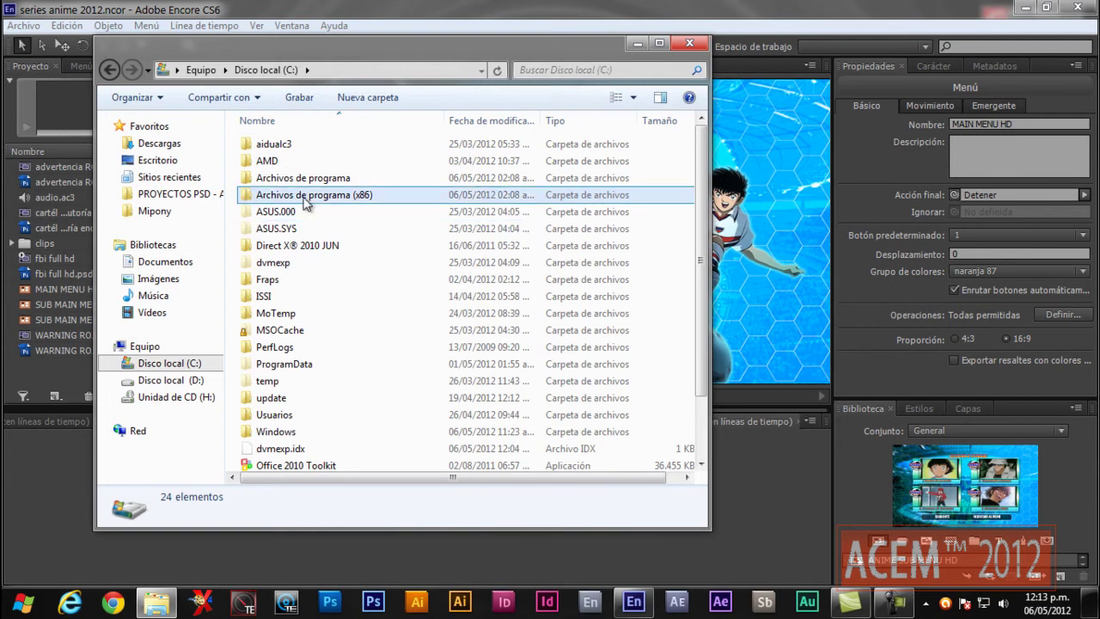
{"action": "double_click", "coordinate": [305, 178]}
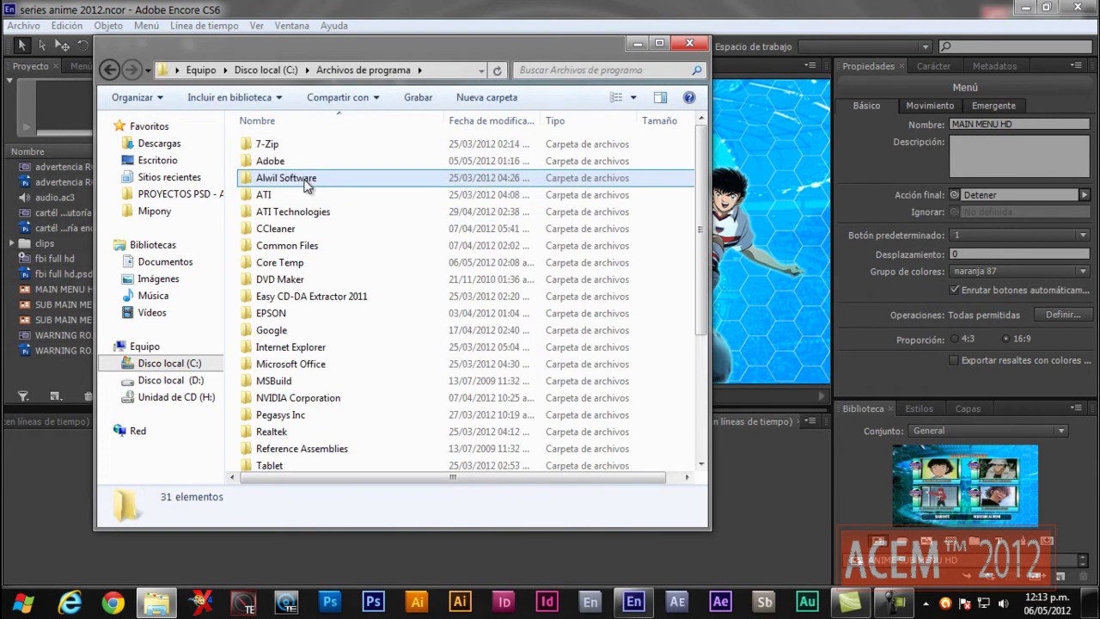
{"action": "double_click", "coordinate": [297, 160]}
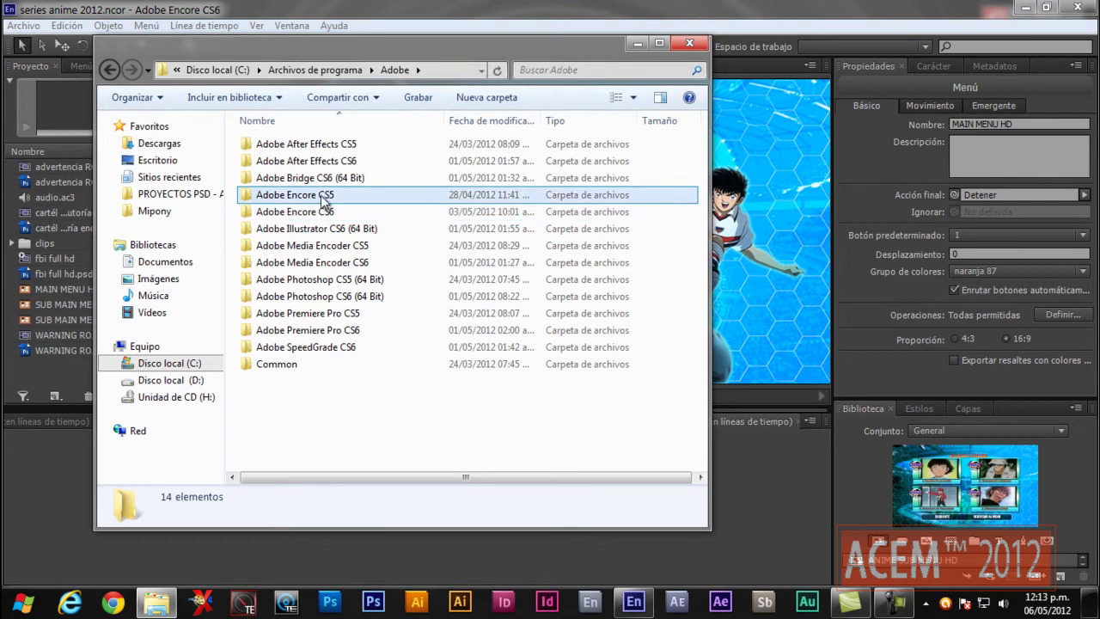
{"action": "mouse_move", "coordinate": [314, 201]}
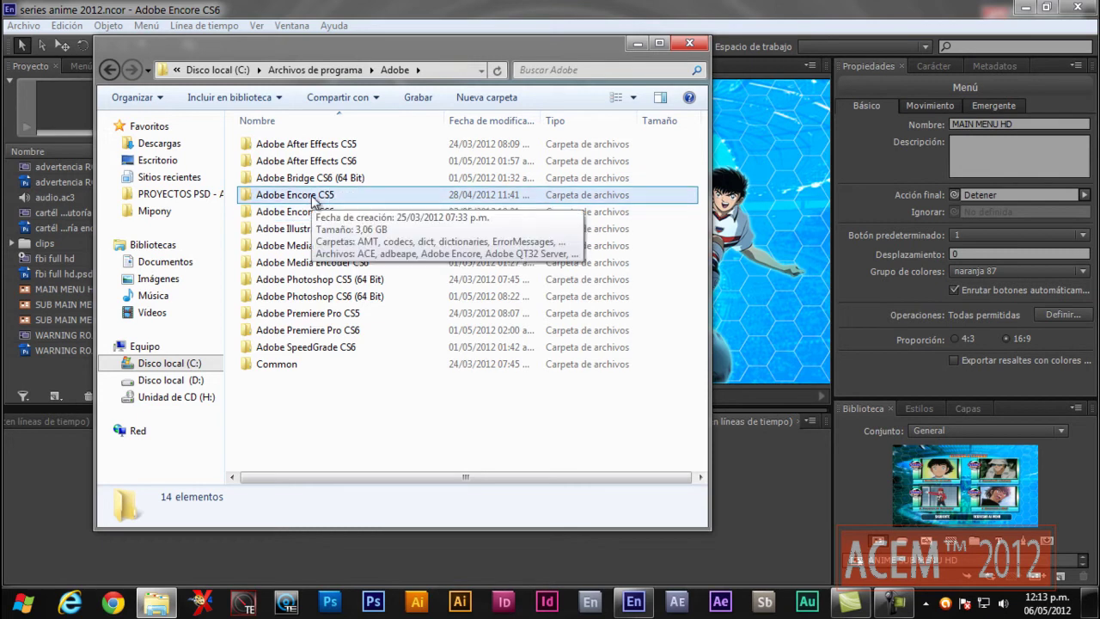
{"action": "left_click", "coordinate": [314, 216]}
{"action": "double_click", "coordinate": [312, 215]}
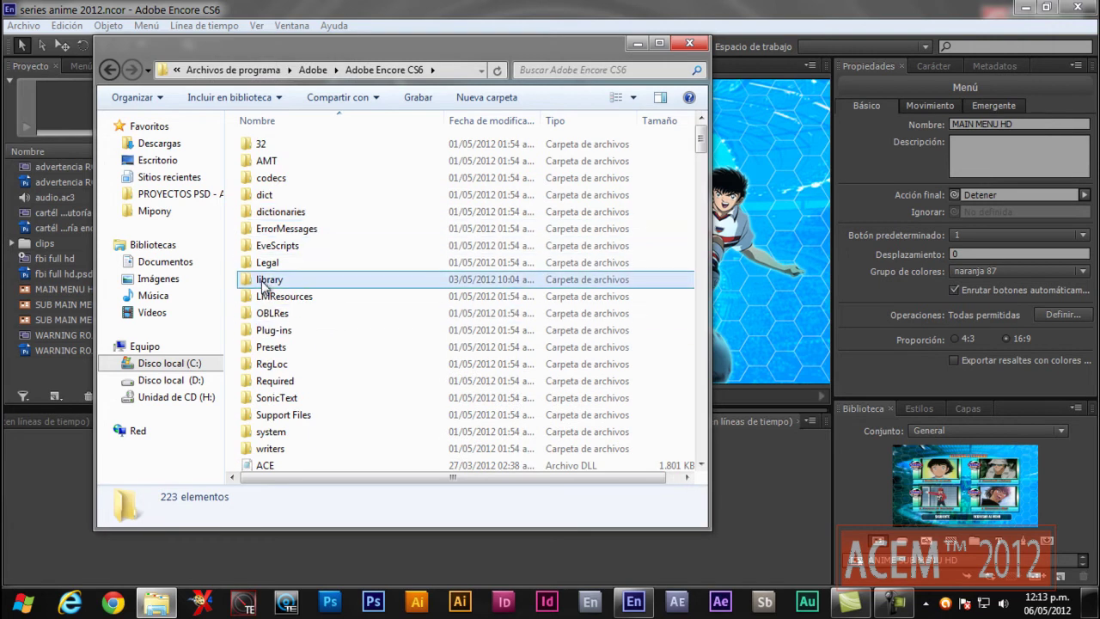
{"action": "mouse_move", "coordinate": [282, 283]}
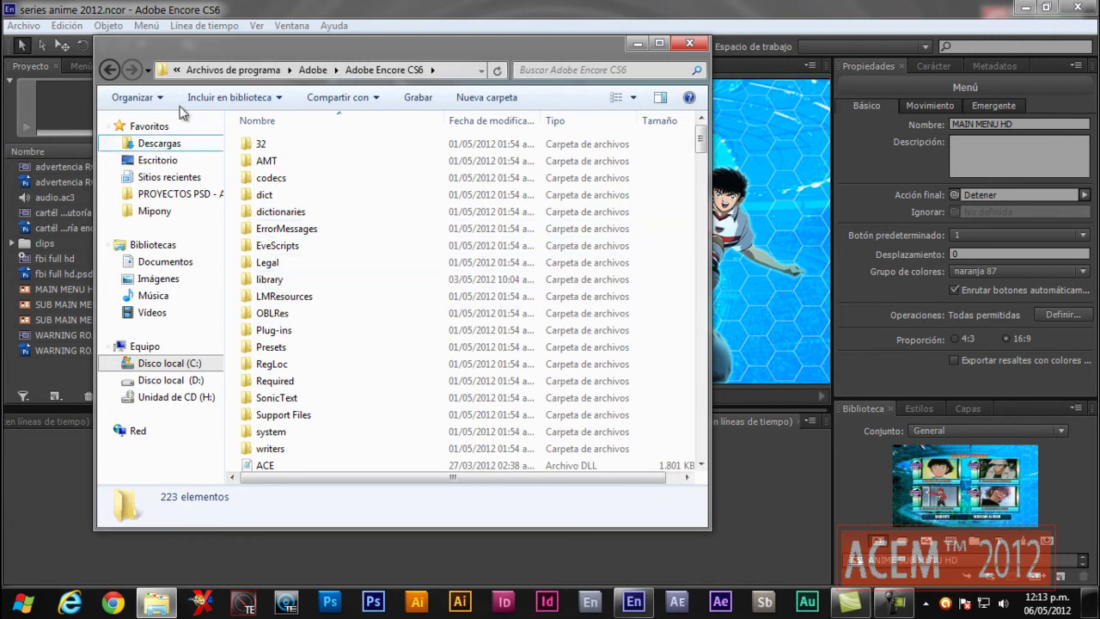
{"action": "left_click", "coordinate": [110, 69]}
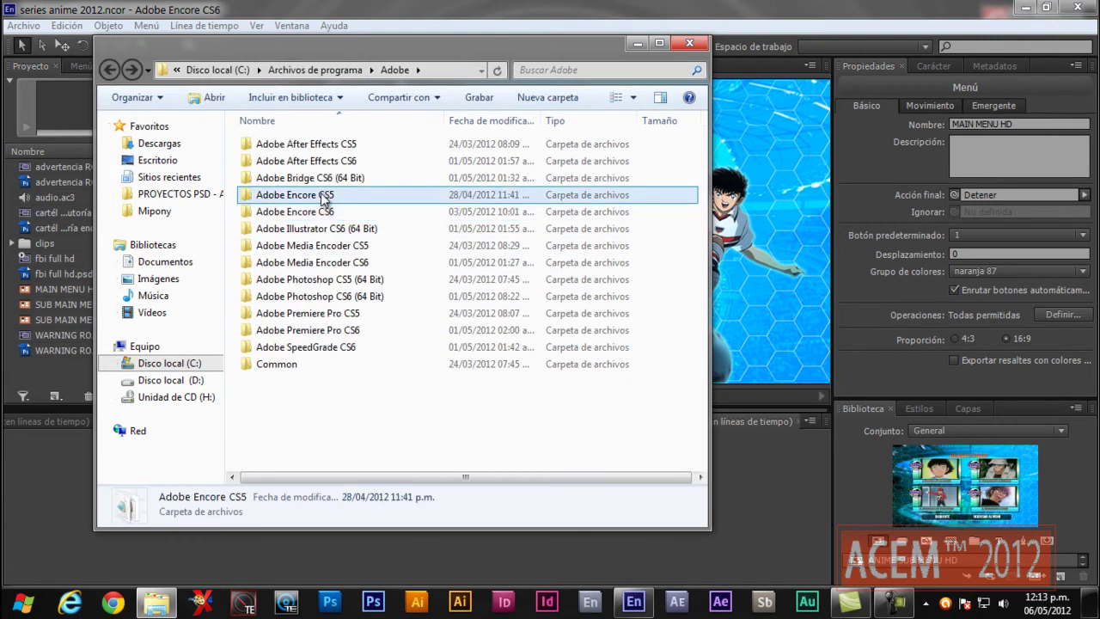
{"action": "key", "text": "Up"}
{"action": "left_click", "coordinate": [689, 43]}
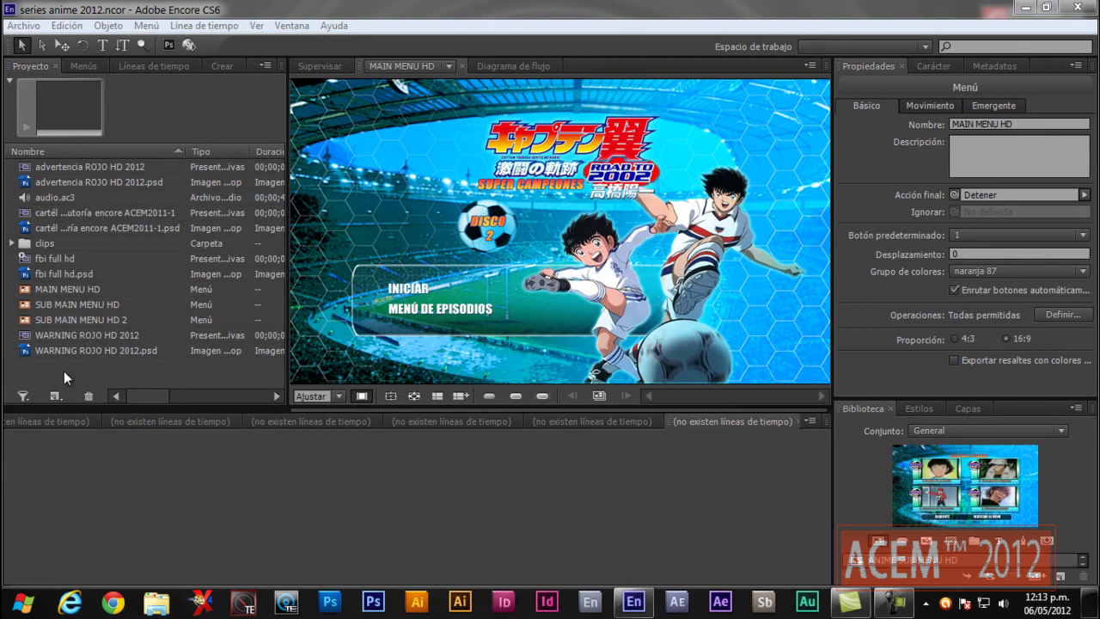
- Show the safe area guides on MAIN MENU HD and change the disc number on the soccer ball to 3
{"action": "left_click", "coordinate": [54, 287]}
{"action": "left_click", "coordinate": [390, 396]}
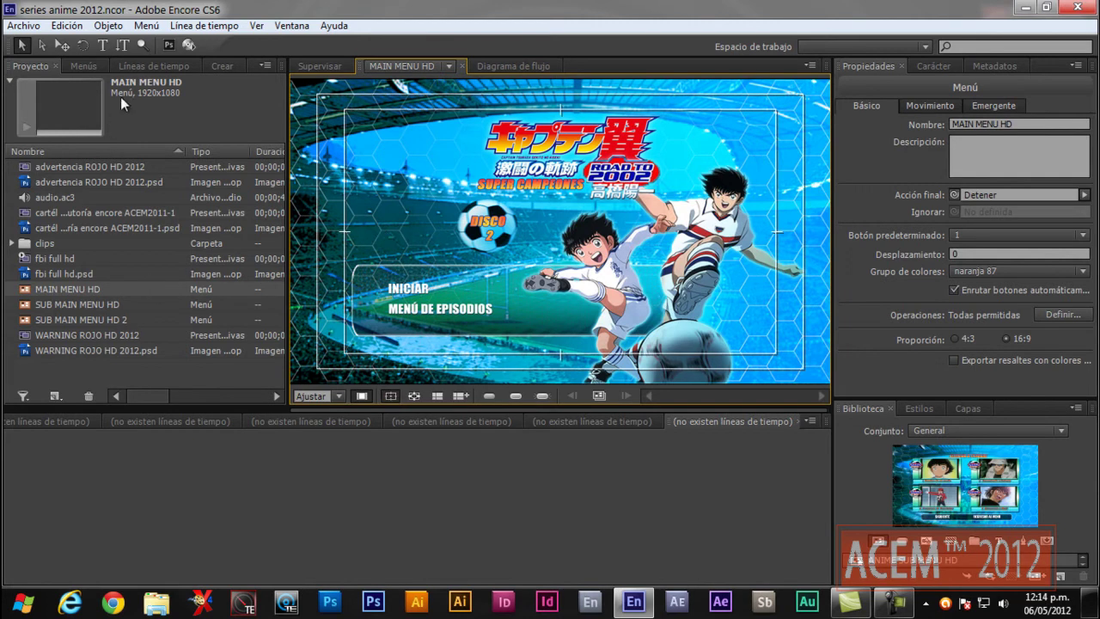
{"action": "left_click", "coordinate": [103, 45]}
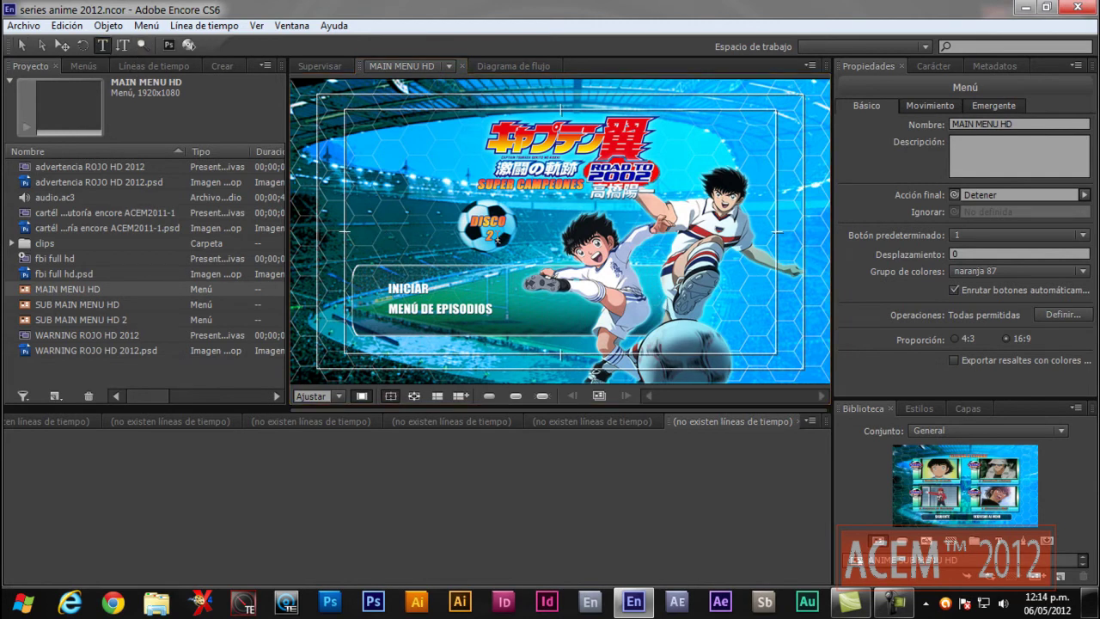
{"action": "left_click", "coordinate": [493, 234]}
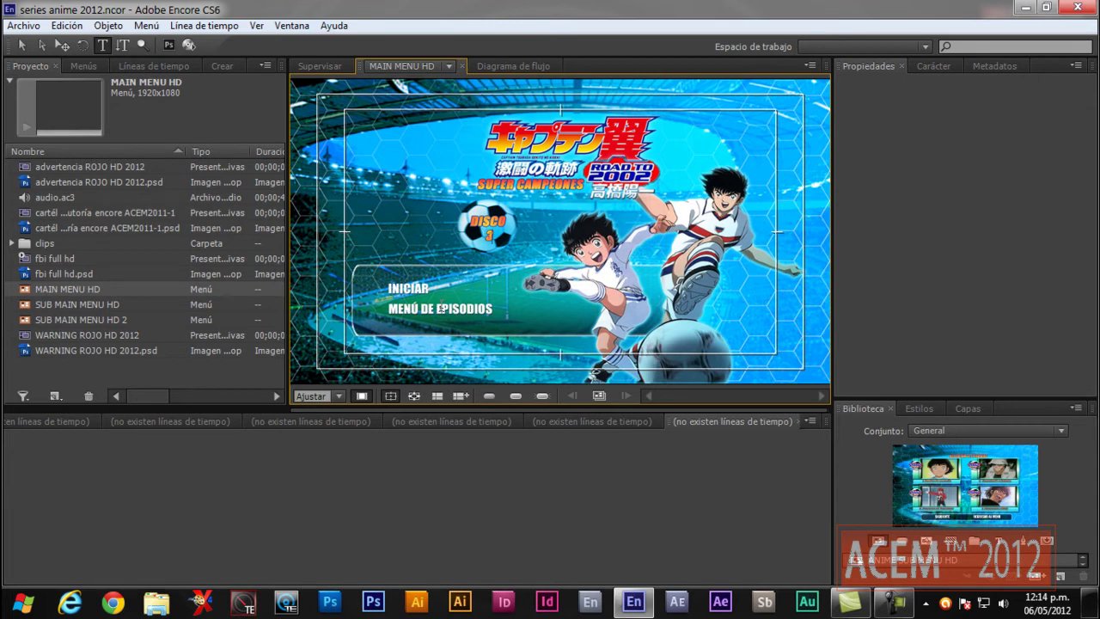
{"action": "double_click", "coordinate": [65, 304]}
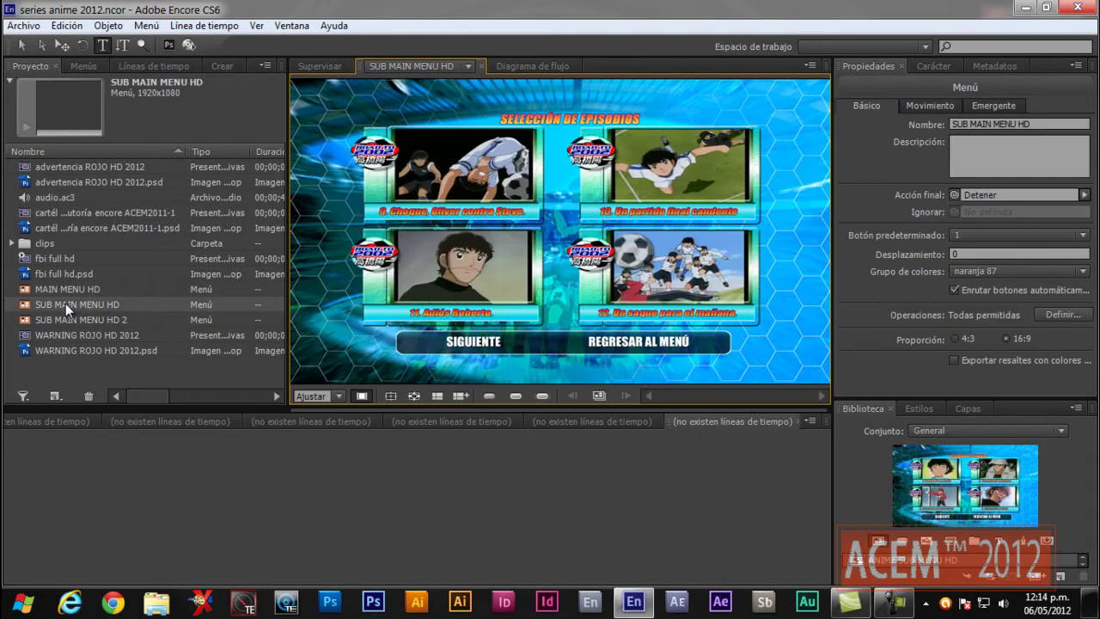
{"action": "double_click", "coordinate": [67, 287]}
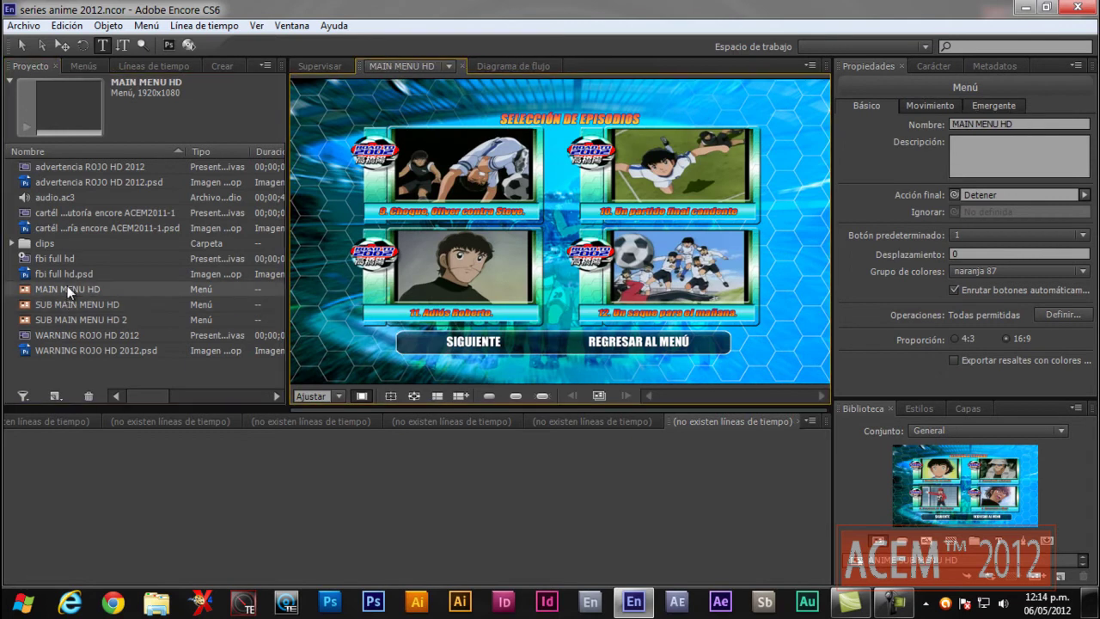
- Delete all the old Supercampeones timelines and MPEG videos from the project's clips folder
{"action": "left_click", "coordinate": [12, 243]}
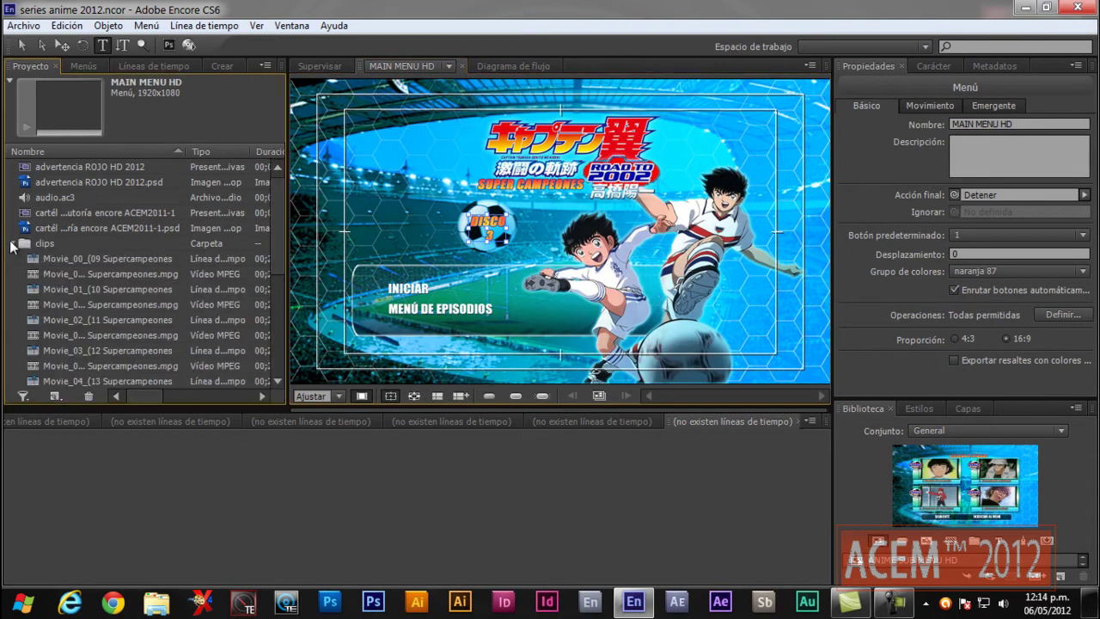
{"action": "left_click", "coordinate": [101, 257]}
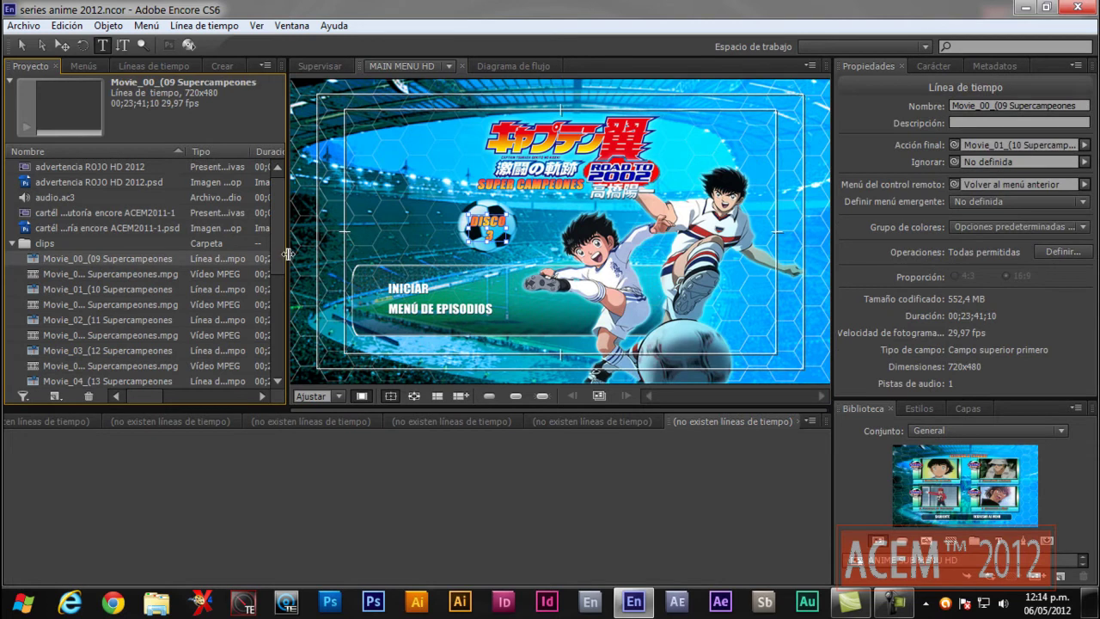
{"action": "left_click_drag", "start_coordinate": [280, 253], "coordinate": [274, 317]}
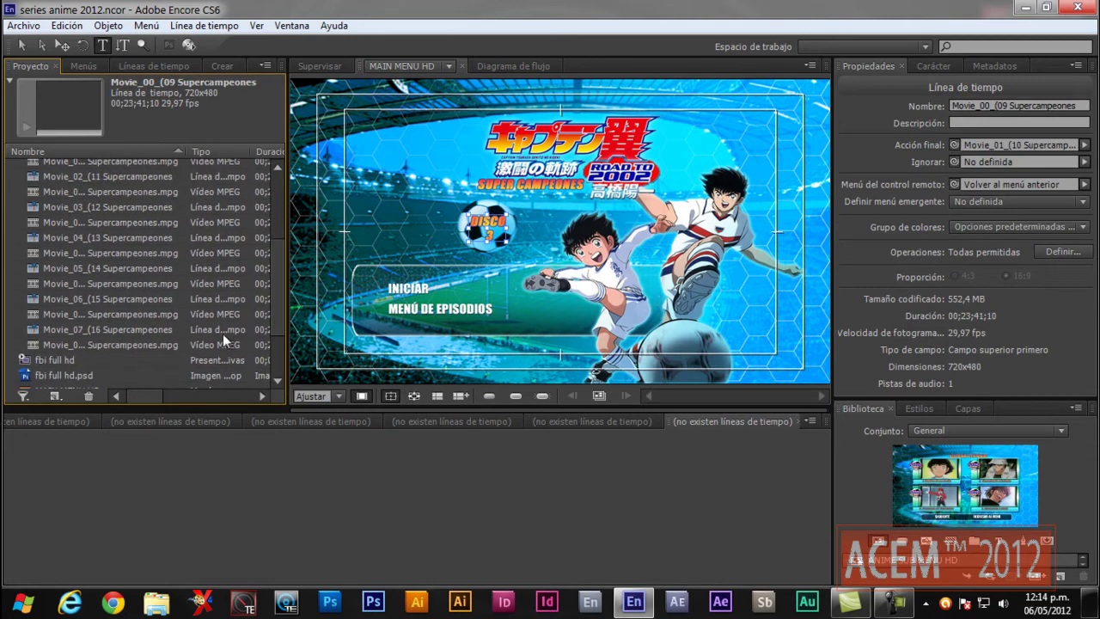
{"action": "left_click", "coordinate": [110, 341], "text": "shift"}
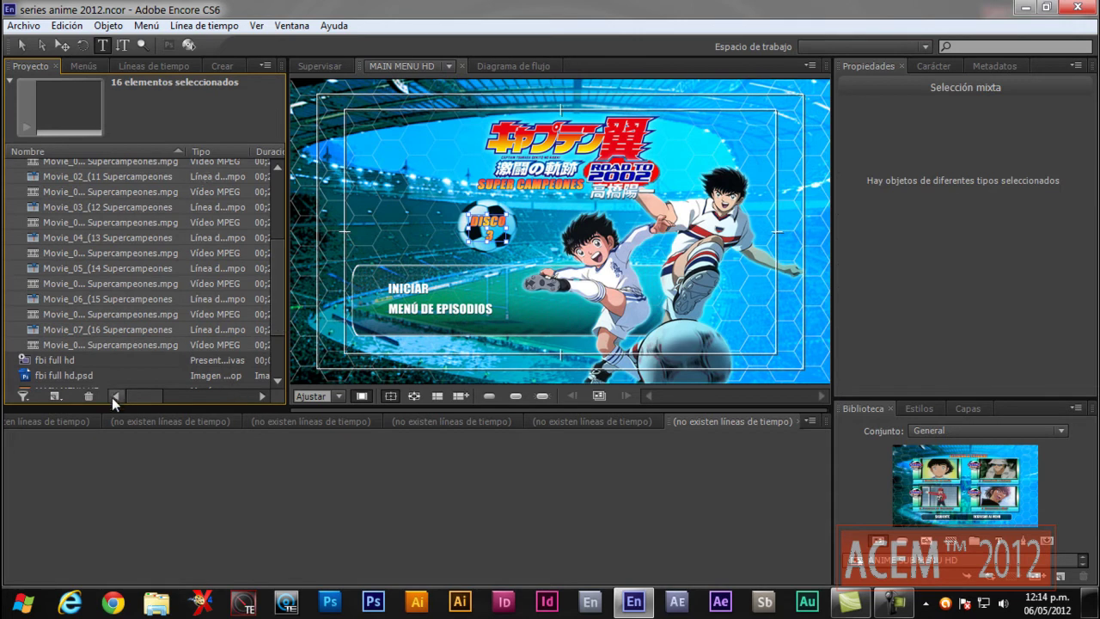
{"action": "left_click", "coordinate": [84, 396]}
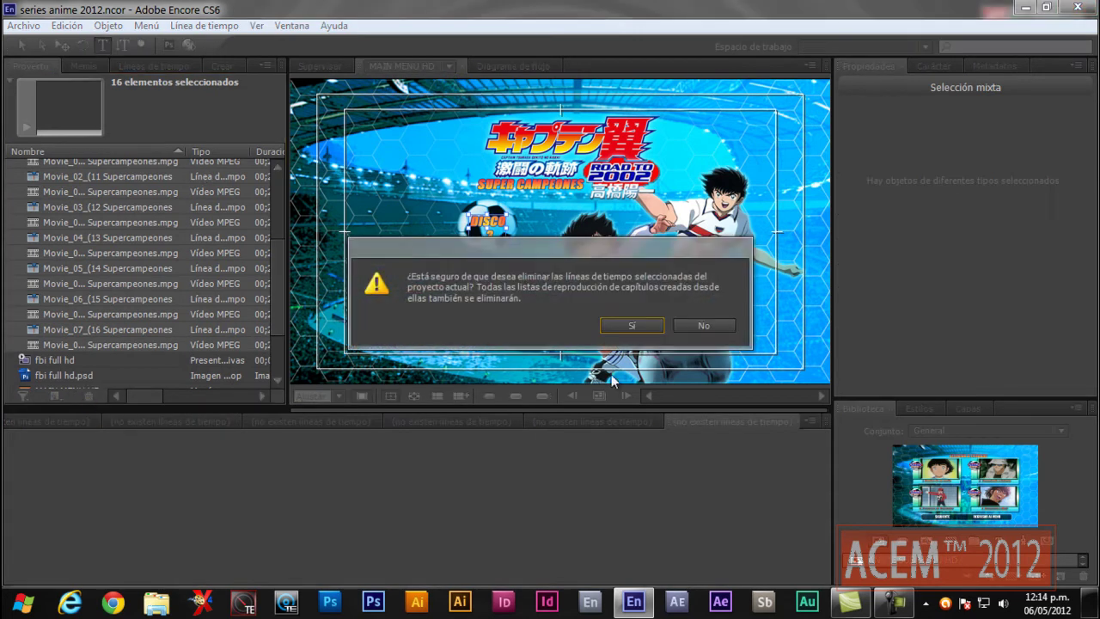
{"action": "left_click", "coordinate": [619, 325]}
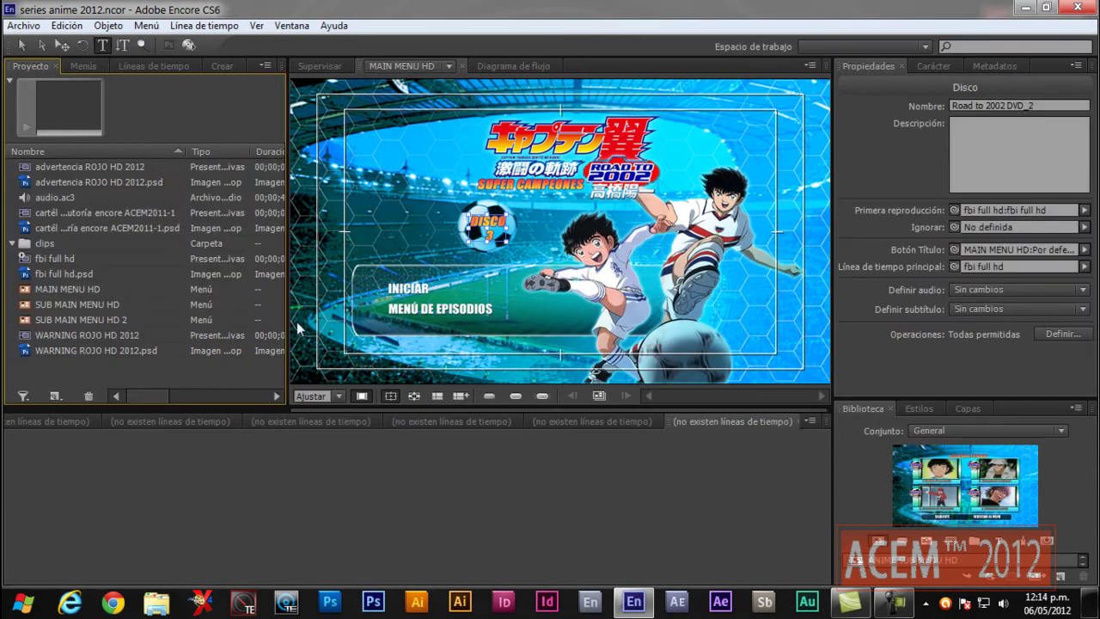
- Import the eight videos Movie_00 to Movie_07 from Project_2 as timelines into the clips folder
{"action": "right_click", "coordinate": [42, 242]}
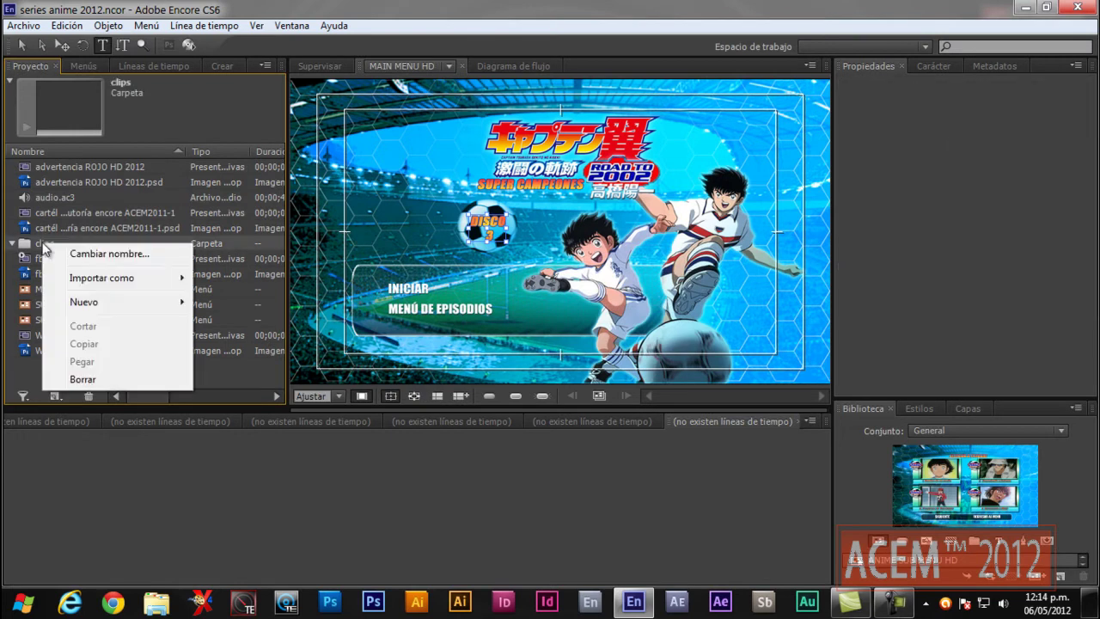
{"action": "mouse_move", "coordinate": [99, 280]}
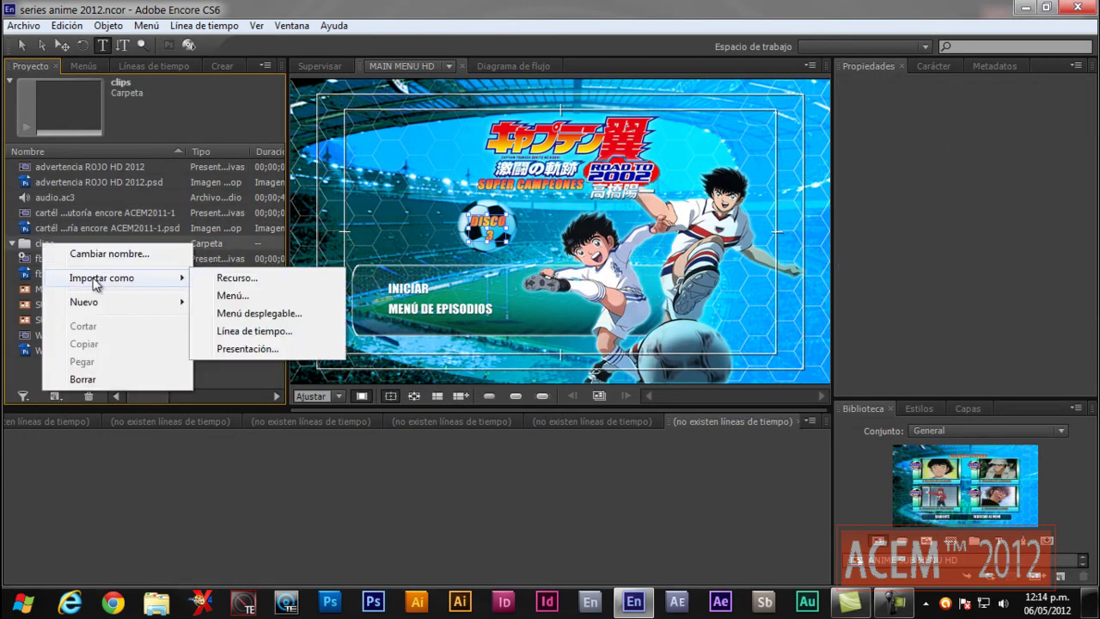
{"action": "left_click", "coordinate": [262, 331]}
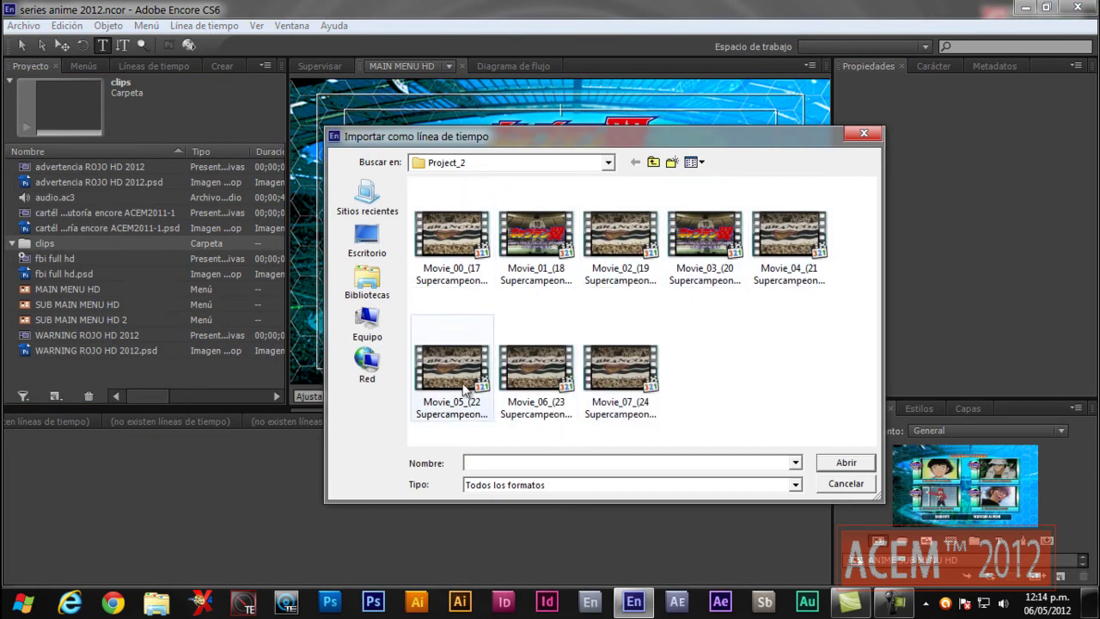
{"action": "left_click_drag", "start_coordinate": [849, 224], "coordinate": [447, 419]}
{"action": "left_click", "coordinate": [834, 469]}
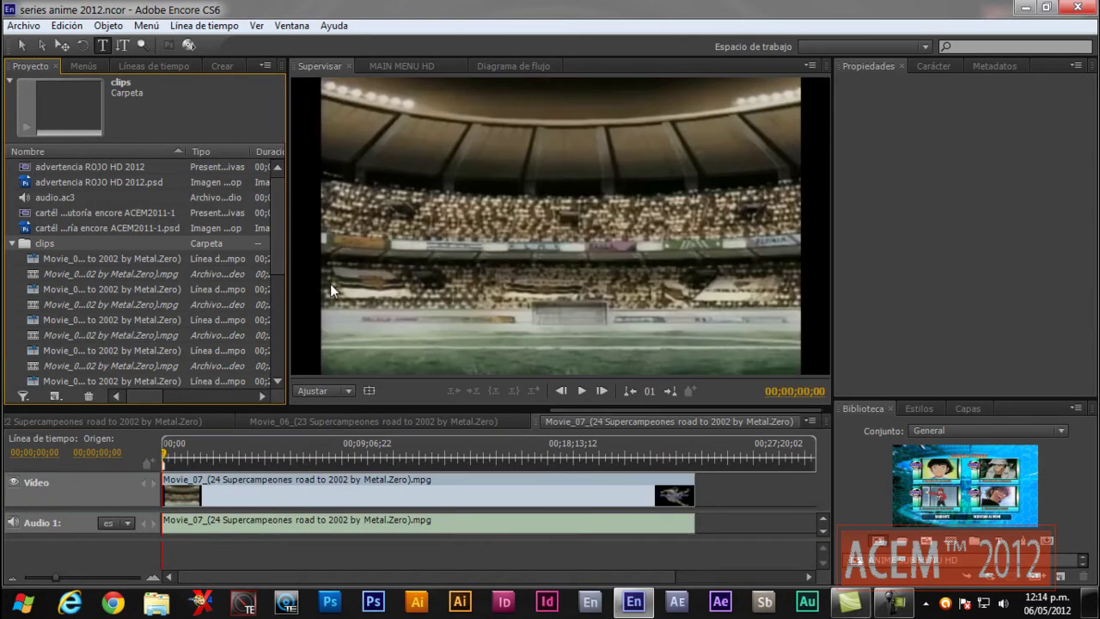
- Widen the project list to check the transcoding status of the imported Movie clips, and collapse the clips folder
{"action": "left_click_drag", "start_coordinate": [289, 294], "coordinate": [531, 295]}
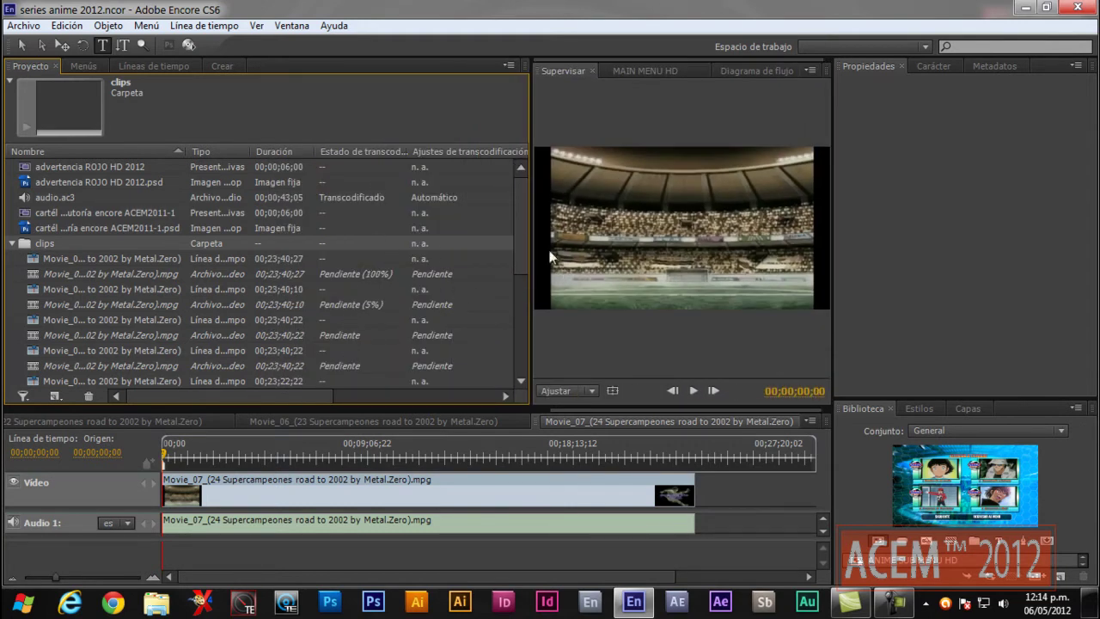
{"action": "left_click_drag", "start_coordinate": [521, 233], "coordinate": [519, 267]}
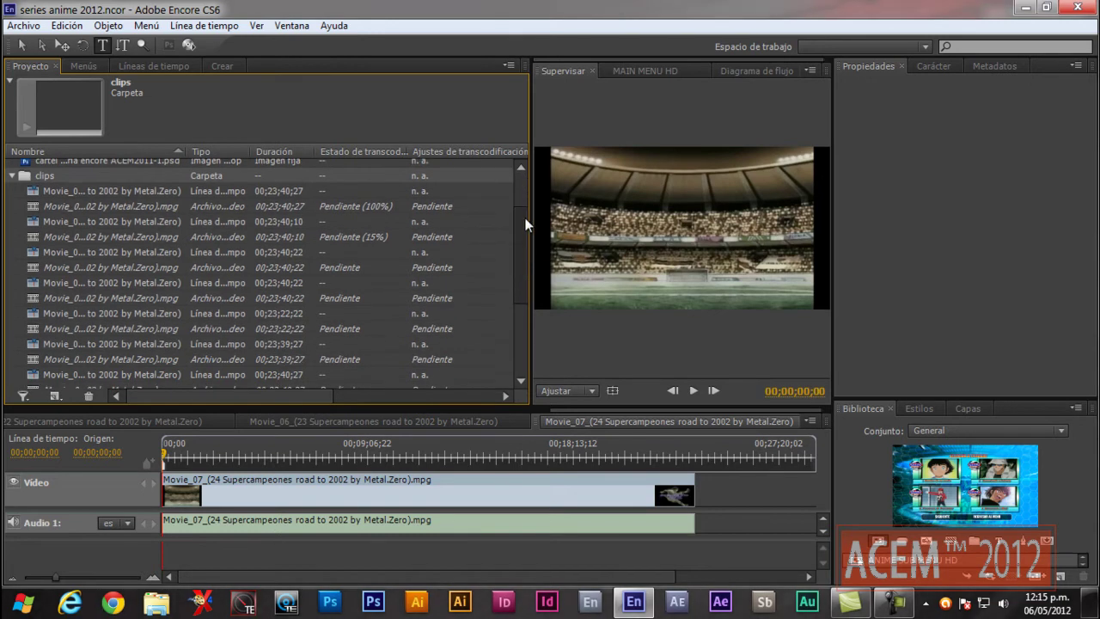
{"action": "scroll", "coordinate": [445, 335], "scroll_direction": "up", "scroll_amount": 2}
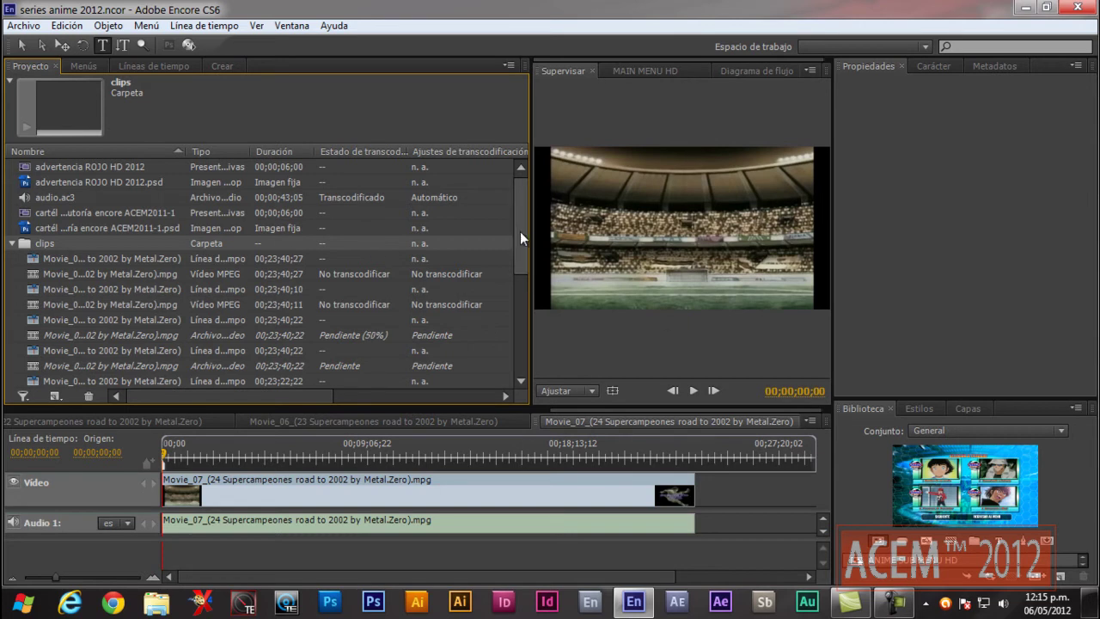
{"action": "mouse_move", "coordinate": [523, 221]}
{"action": "left_mouse_down"}
{"action": "mouse_move", "coordinate": [517, 274]}
{"action": "mouse_move", "coordinate": [520, 238]}
{"action": "left_mouse_up"}
{"action": "scroll", "coordinate": [520, 226], "scroll_direction": "up", "scroll_amount": 1}
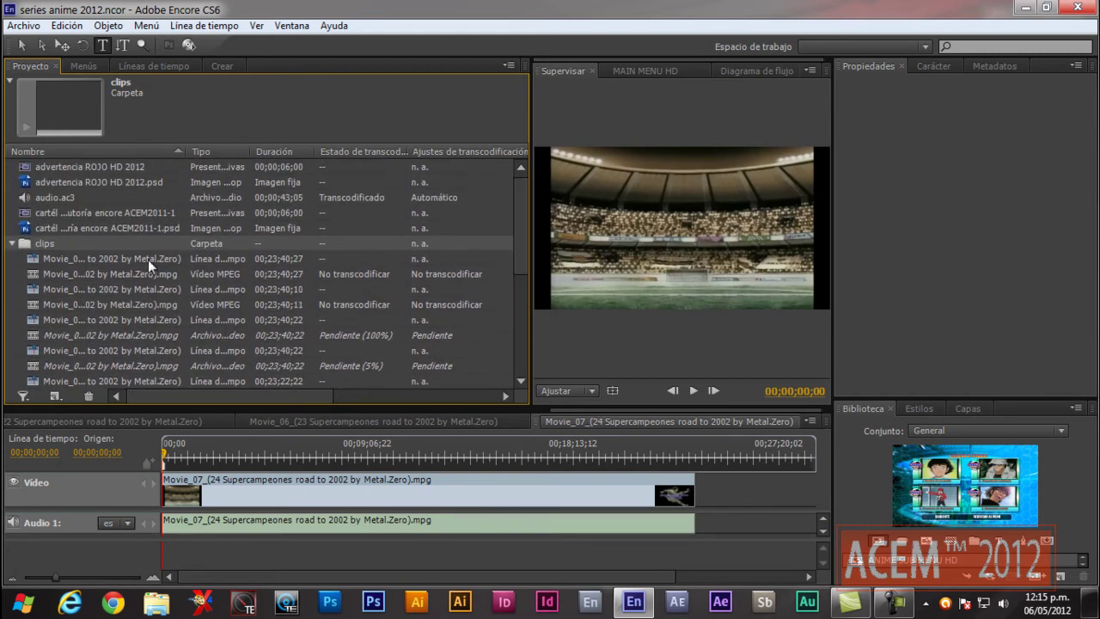
{"action": "left_click", "coordinate": [11, 243]}
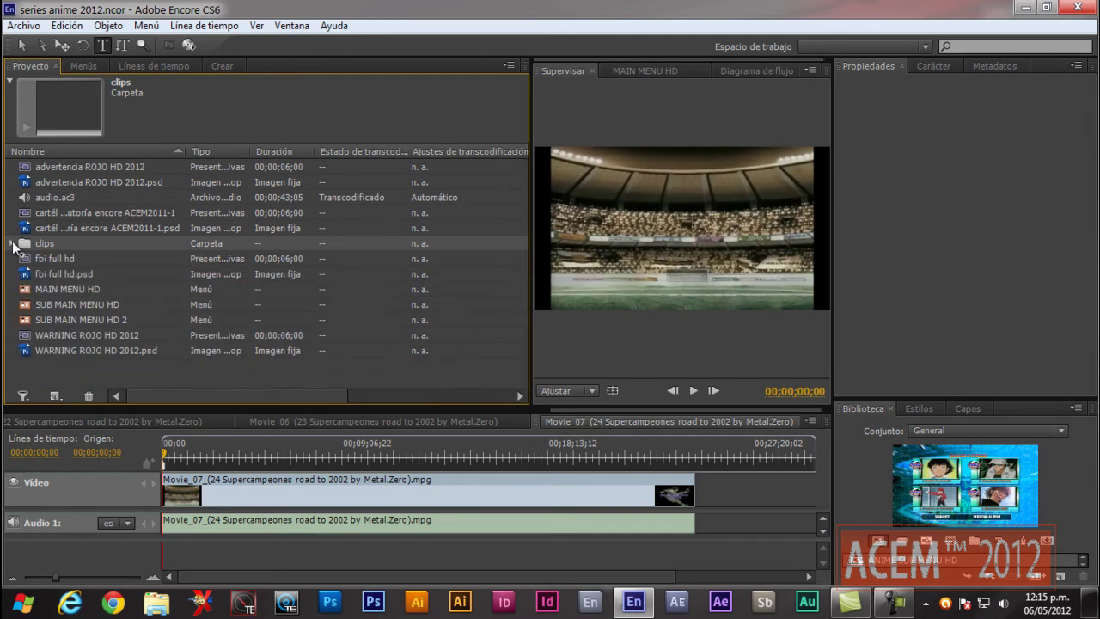
- Open SUB MAIN MENU HD 2, enlarge its view and show the safe area guides, and view the WARNING ROJO HD 2012 slideshow
{"action": "double_click", "coordinate": [60, 317]}
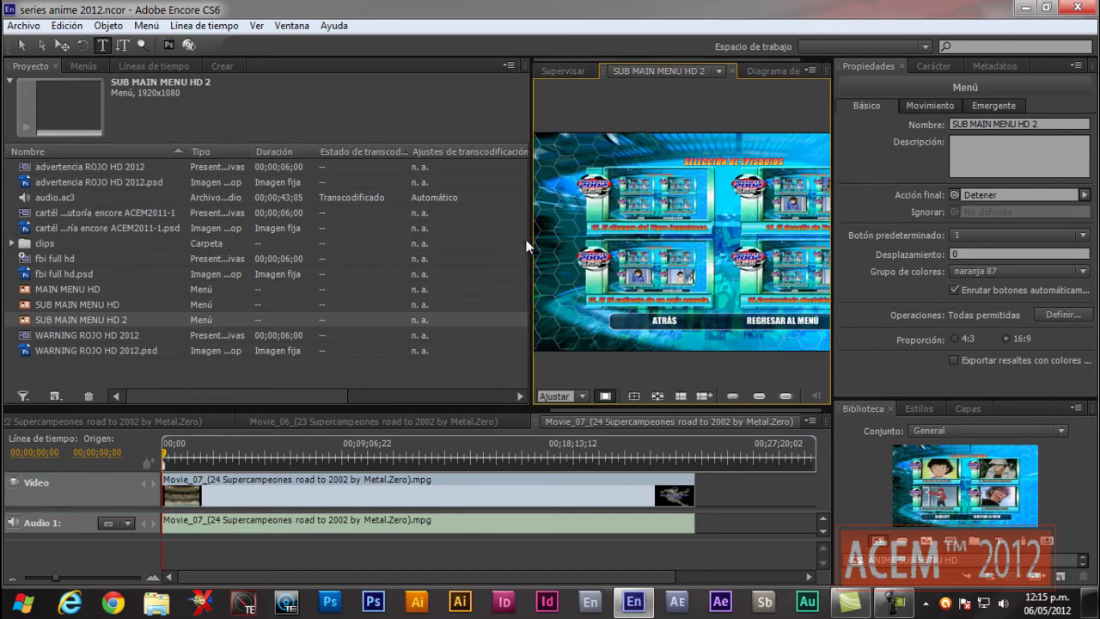
{"action": "left_click_drag", "start_coordinate": [531, 244], "coordinate": [313, 245]}
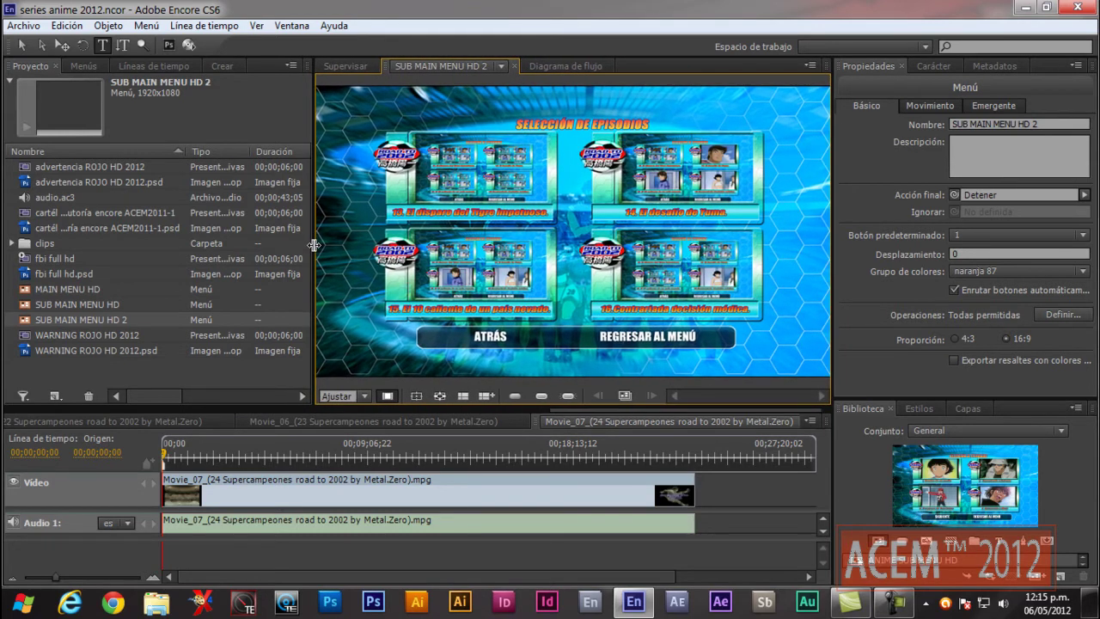
{"action": "left_click", "coordinate": [416, 395]}
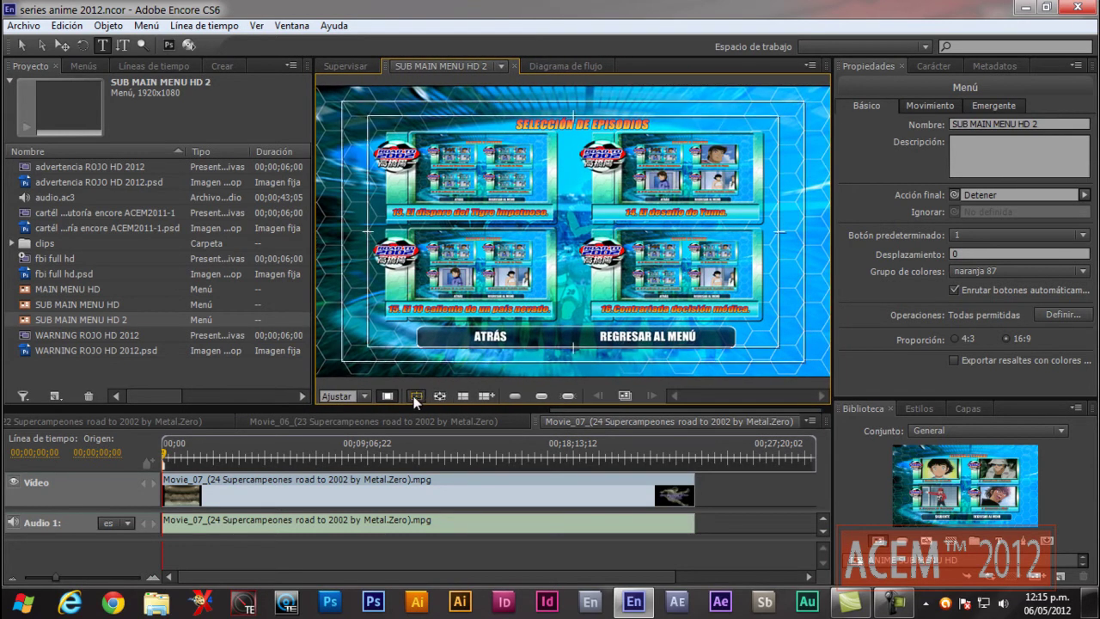
{"action": "double_click", "coordinate": [70, 335]}
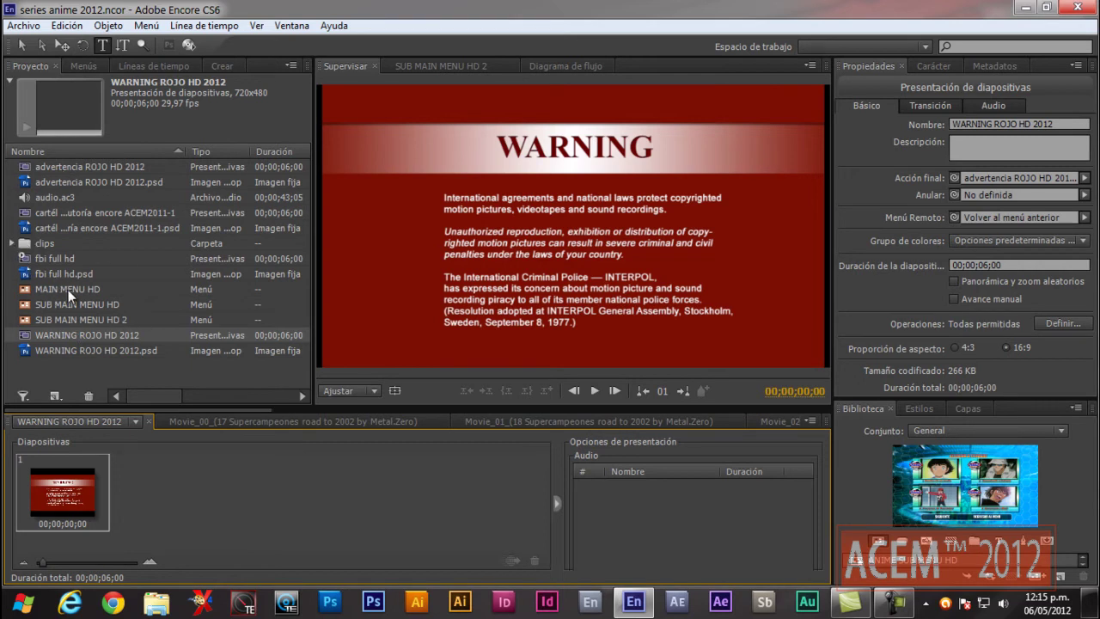
- Open the Movie_00 timeline from the clips folder and add a chapter point after the opening at 00;01;31;24
{"action": "left_click", "coordinate": [12, 244]}
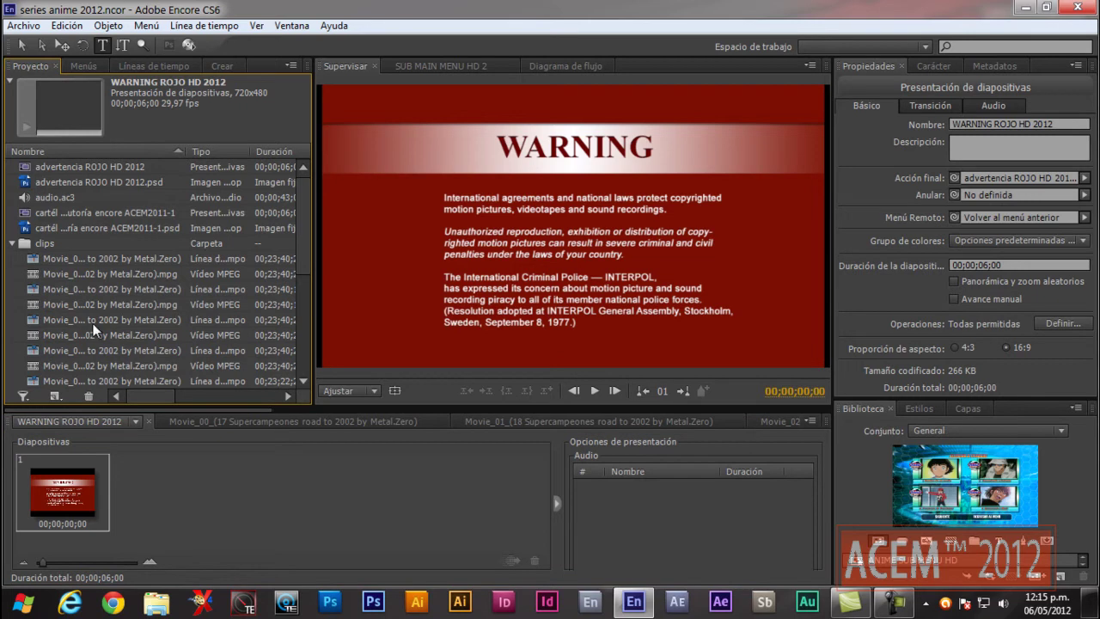
{"action": "left_click_drag", "start_coordinate": [156, 410], "coordinate": [60, 394]}
{"action": "double_click", "coordinate": [64, 259]}
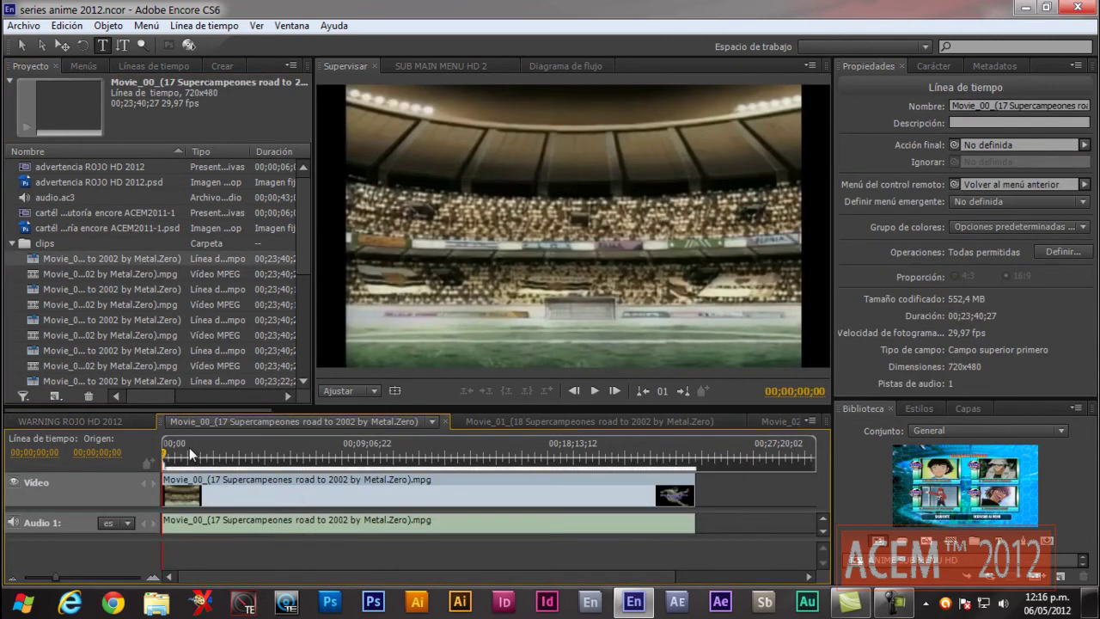
{"action": "left_click_drag", "start_coordinate": [166, 458], "coordinate": [198, 458]}
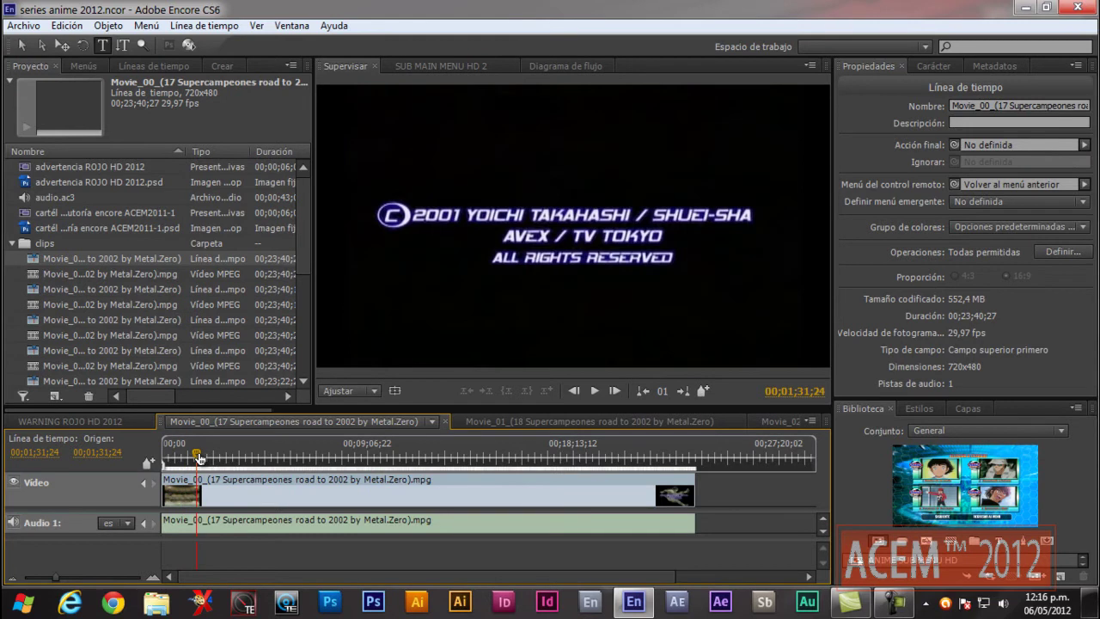
{"action": "right_click", "coordinate": [198, 458]}
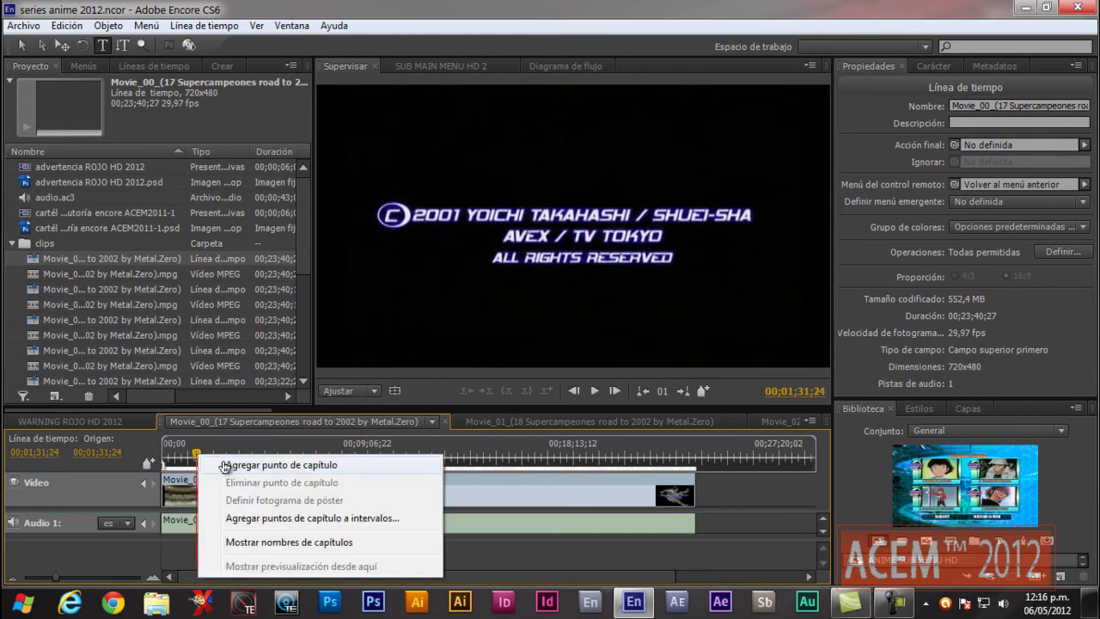
{"action": "left_click", "coordinate": [267, 465]}
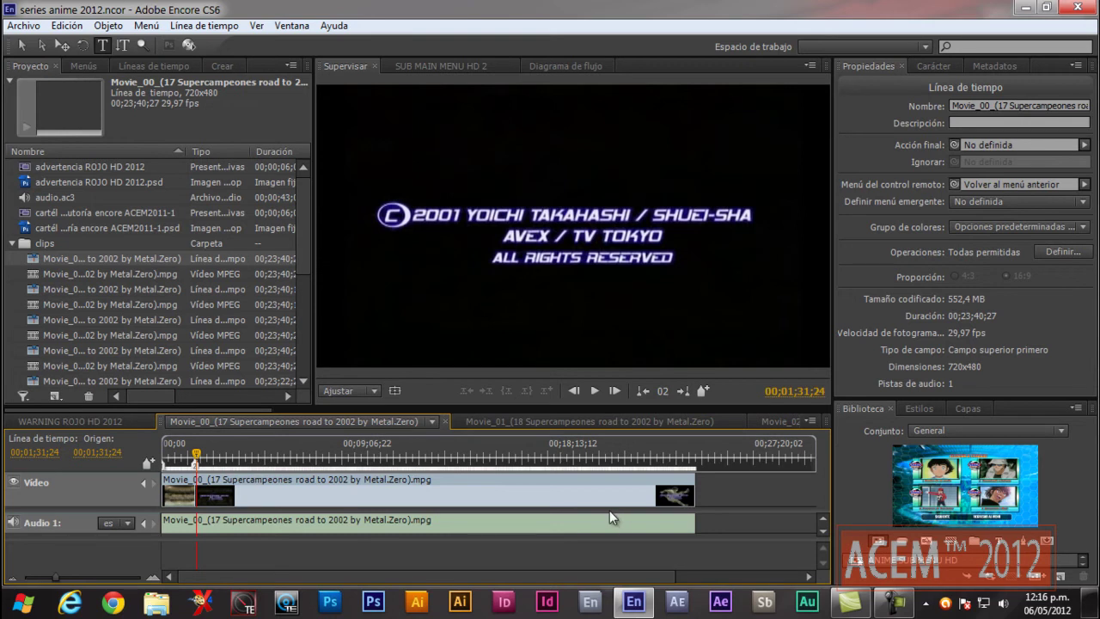
- Open the Movie_01 timeline and add a chapter point at the end of the opening at 00;01;27;16
{"action": "double_click", "coordinate": [91, 289]}
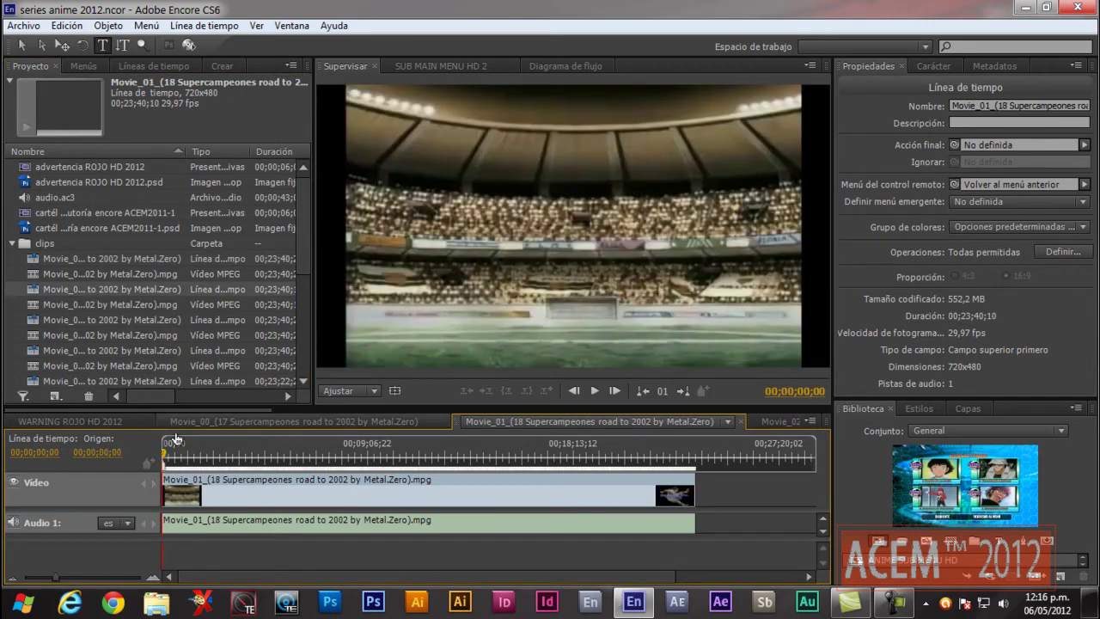
{"action": "left_click_drag", "start_coordinate": [167, 456], "coordinate": [196, 459]}
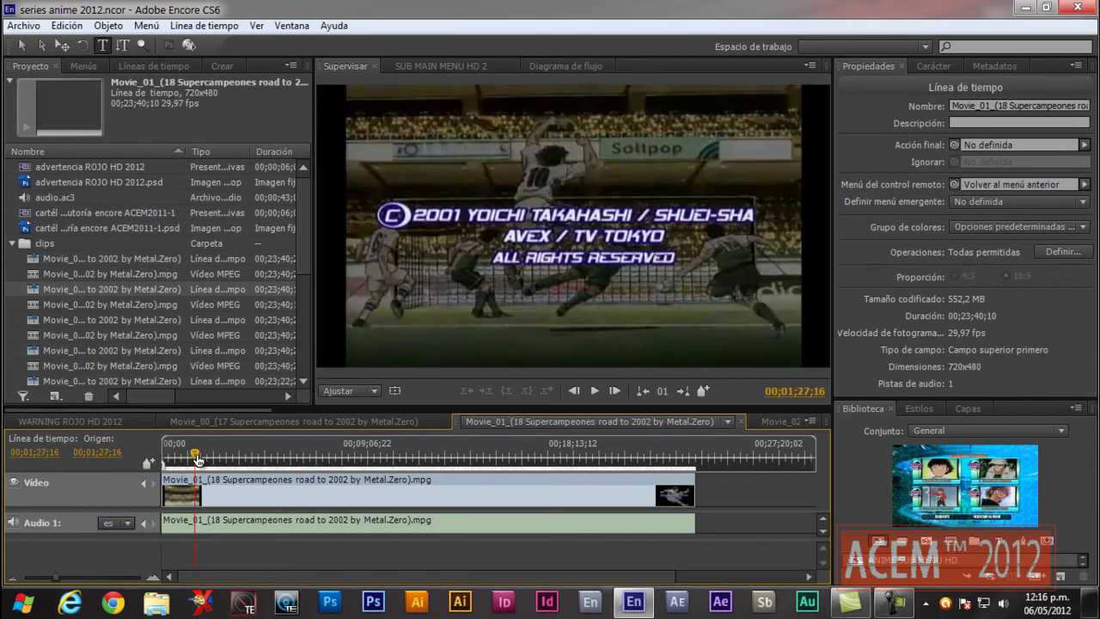
{"action": "right_click", "coordinate": [197, 459]}
{"action": "left_click", "coordinate": [248, 466]}
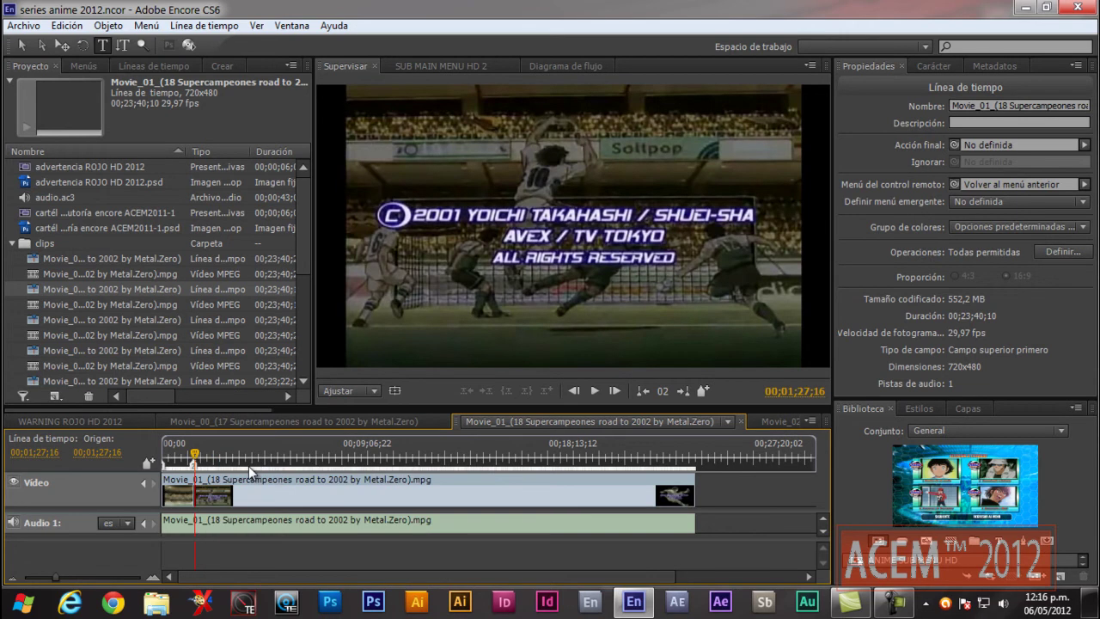
- Open the Movie_02 timeline and add a chapter point at the end of the opening at 00;01;31;24
{"action": "double_click", "coordinate": [82, 319]}
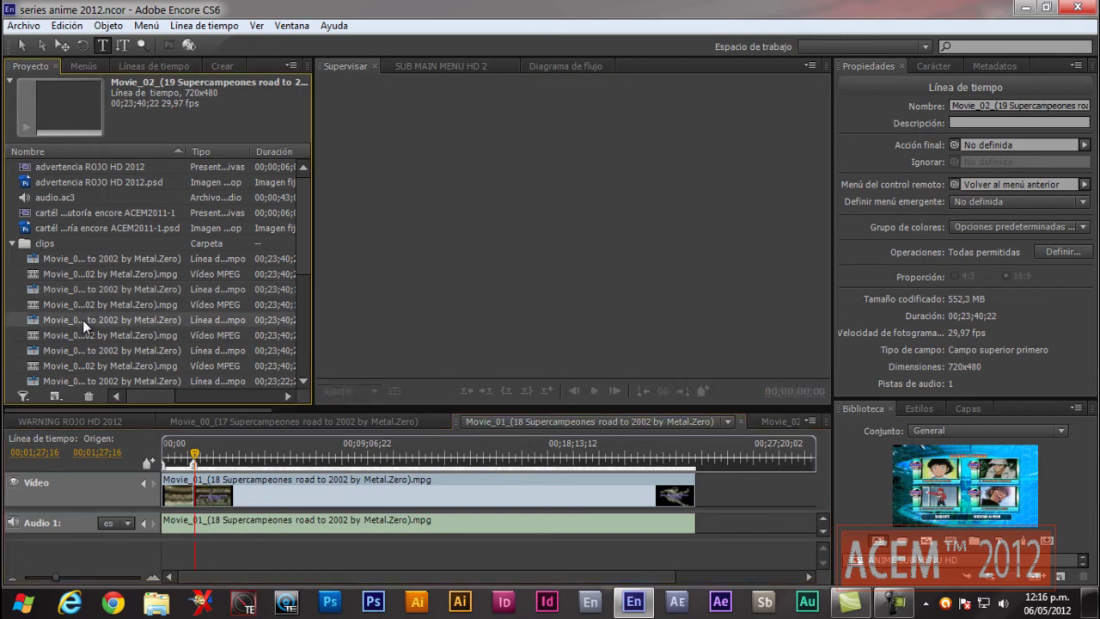
{"action": "left_click_drag", "start_coordinate": [166, 458], "coordinate": [196, 461]}
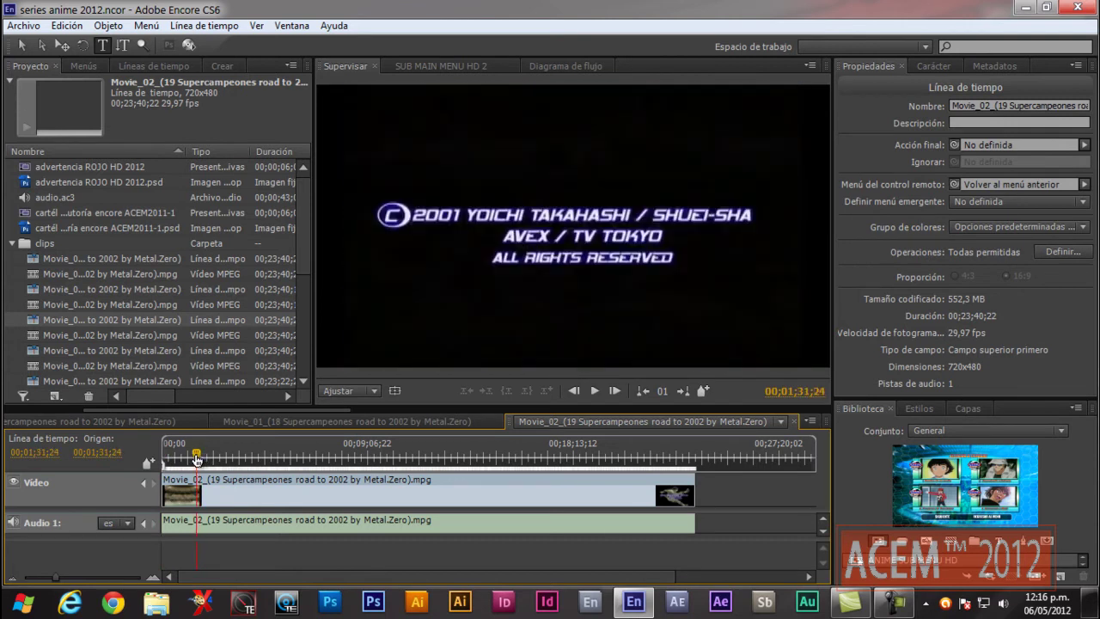
{"action": "right_click", "coordinate": [196, 460]}
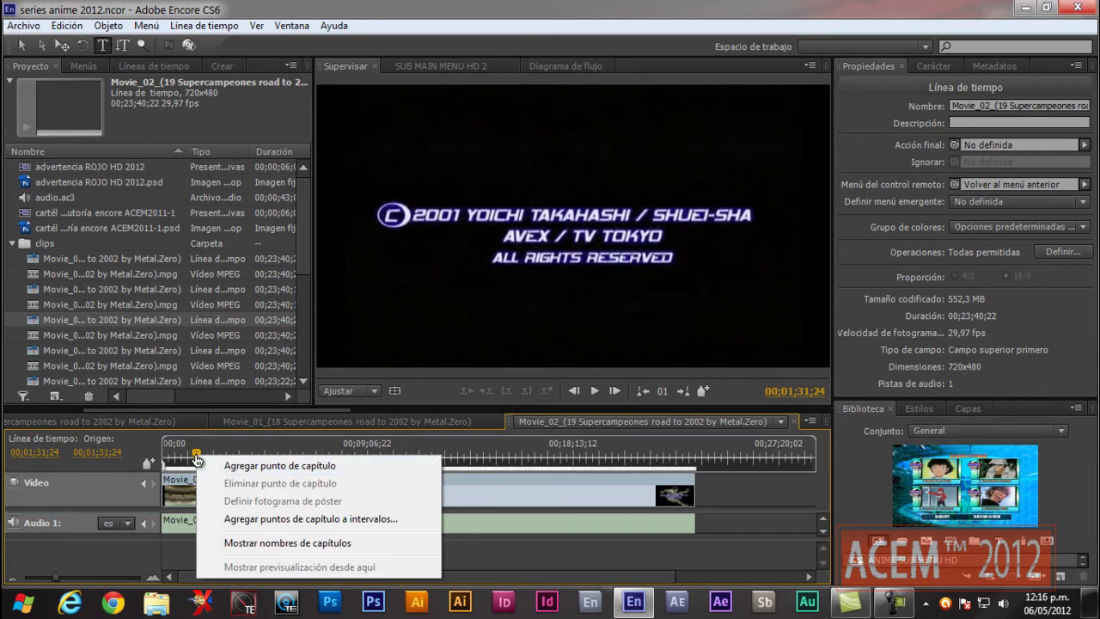
{"action": "left_click", "coordinate": [253, 465]}
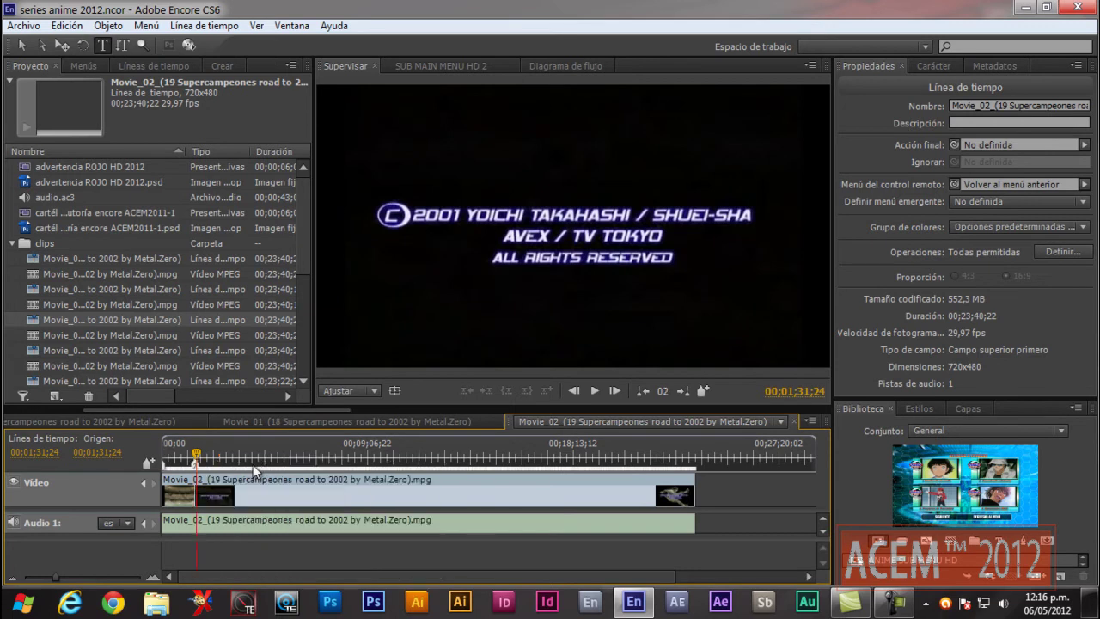
- Add a chapter point after the opening in the remaining timelines Movie_03 to Movie_07, placing the one in Movie_07 at 00;01;29;20
{"action": "double_click", "coordinate": [41, 347]}
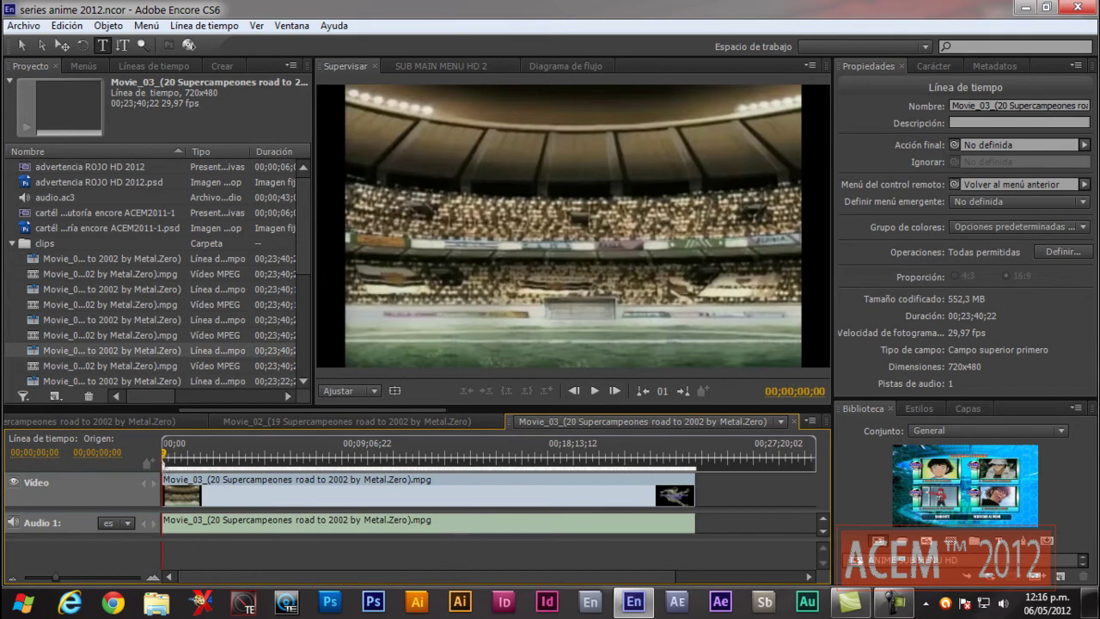
{"action": "left_click_drag", "start_coordinate": [163, 456], "coordinate": [192, 460]}
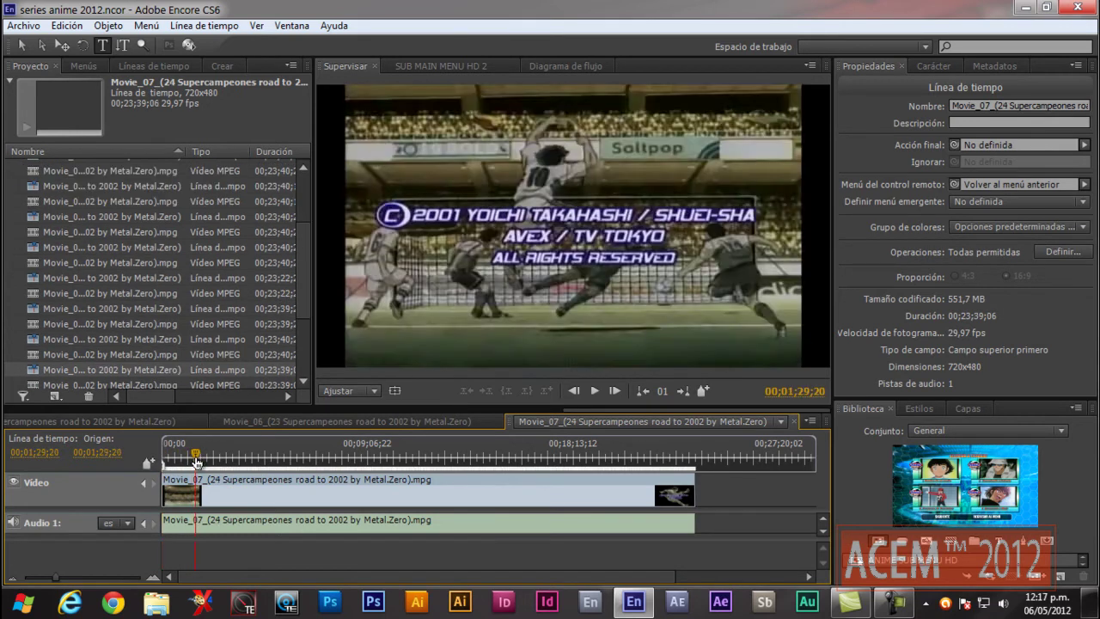
{"action": "left_click_drag", "start_coordinate": [196, 462], "coordinate": [196, 462]}
{"action": "right_click", "coordinate": [196, 462]}
{"action": "left_click", "coordinate": [237, 473]}
{"action": "left_click_drag", "start_coordinate": [297, 284], "coordinate": [326, 184]}
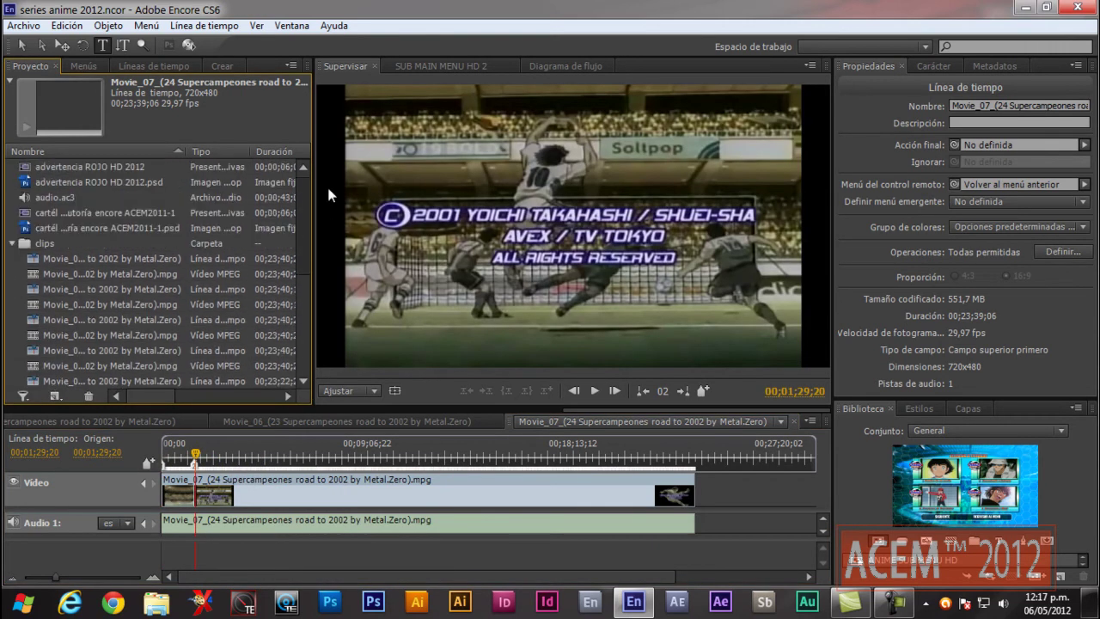
{"action": "left_click", "coordinate": [12, 245]}
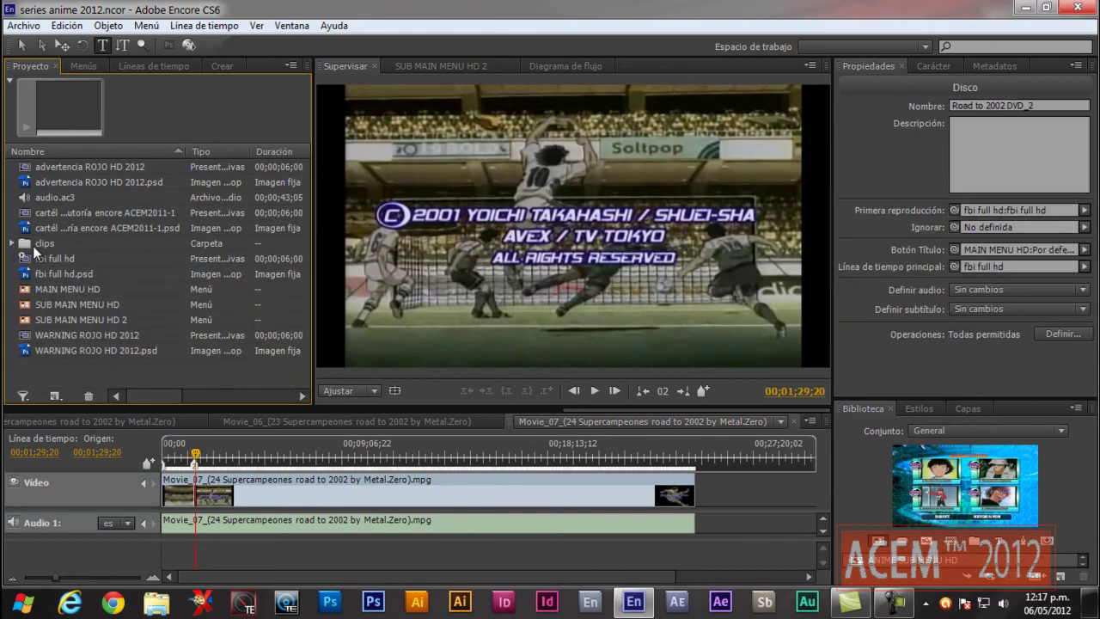
- Open SUB MAIN MENU HD and link its first episode button, number 9, to chapter 1 of the Movie_00 timeline
{"action": "double_click", "coordinate": [69, 304]}
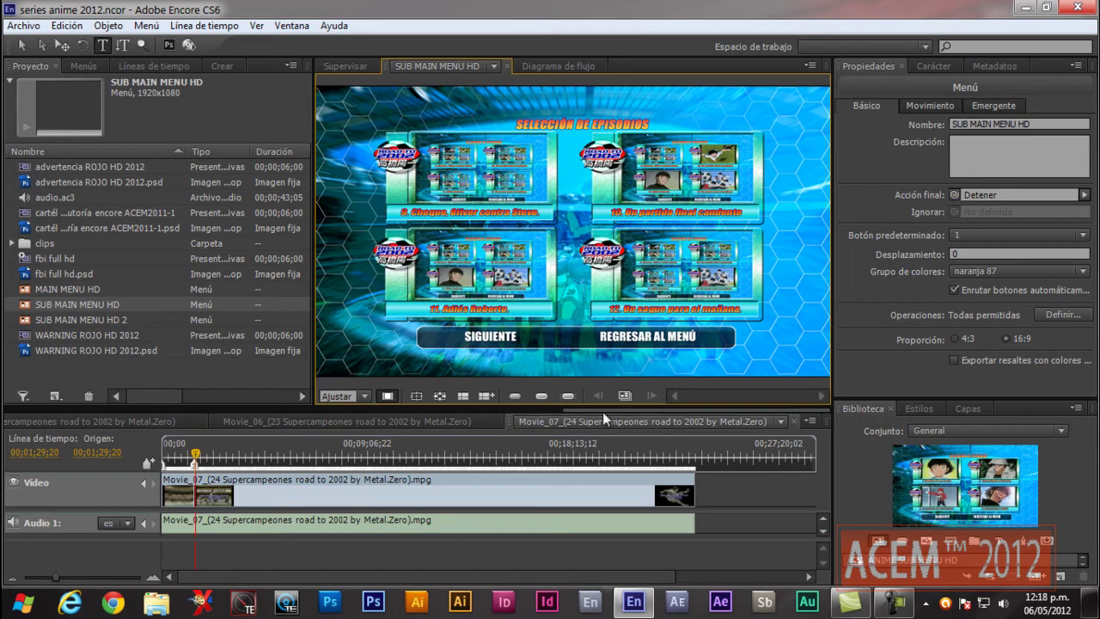
{"action": "left_click_drag", "start_coordinate": [603, 411], "coordinate": [60, 403]}
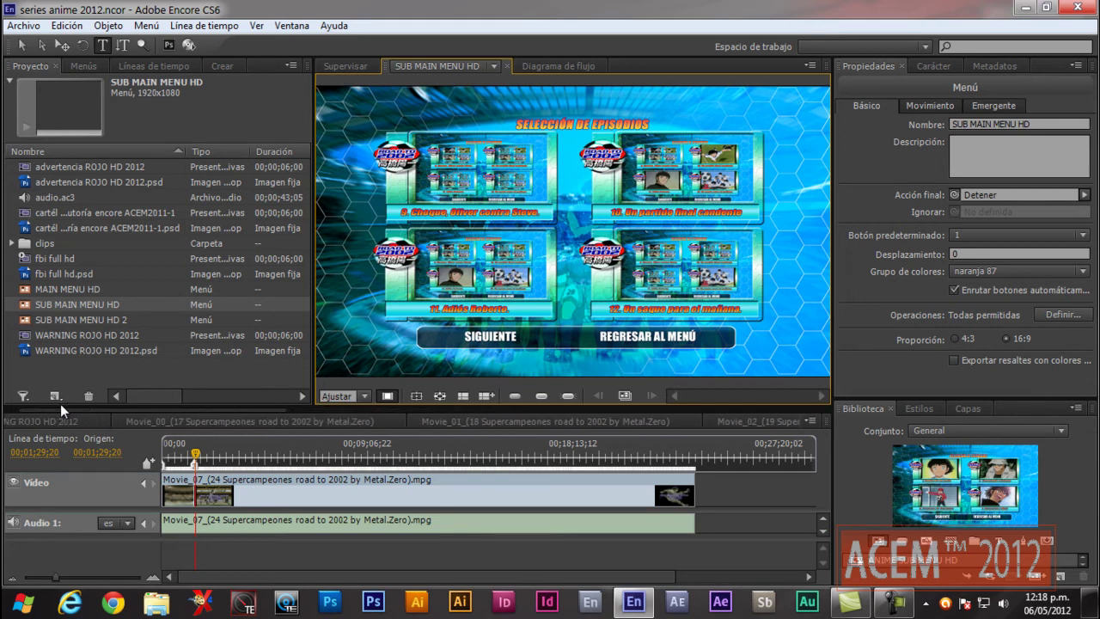
{"action": "left_click", "coordinate": [212, 418]}
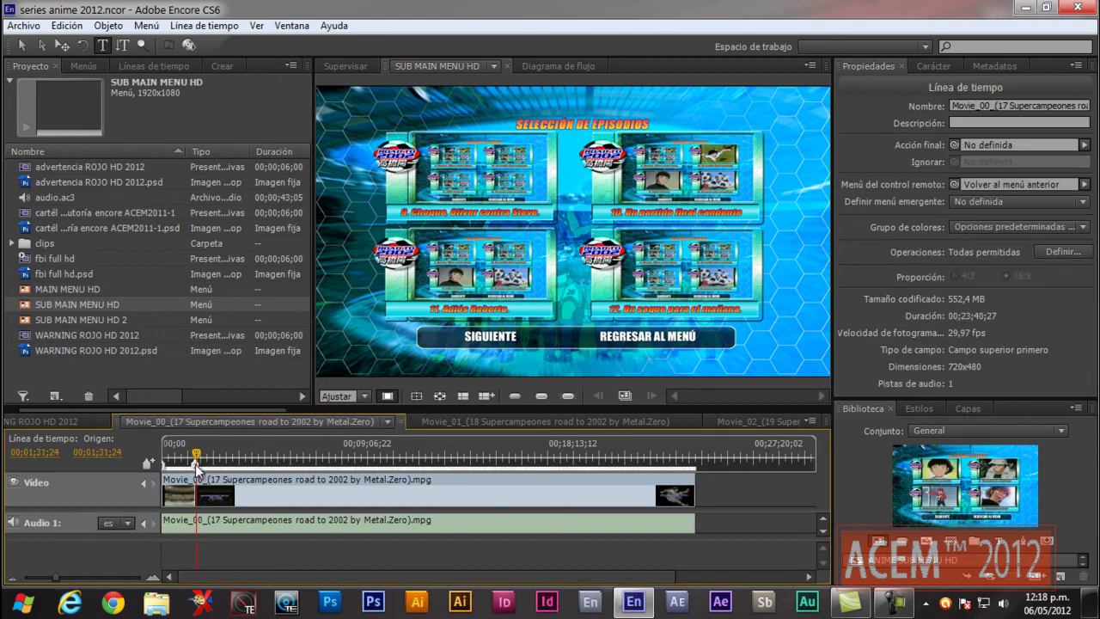
{"action": "left_click", "coordinate": [163, 468]}
{"action": "mouse_move", "coordinate": [164, 468]}
{"action": "left_mouse_down"}
{"action": "mouse_move", "coordinate": [172, 433]}
{"action": "mouse_move", "coordinate": [282, 343]}
{"action": "mouse_move", "coordinate": [443, 251]}
{"action": "mouse_move", "coordinate": [469, 163]}
{"action": "left_mouse_up"}
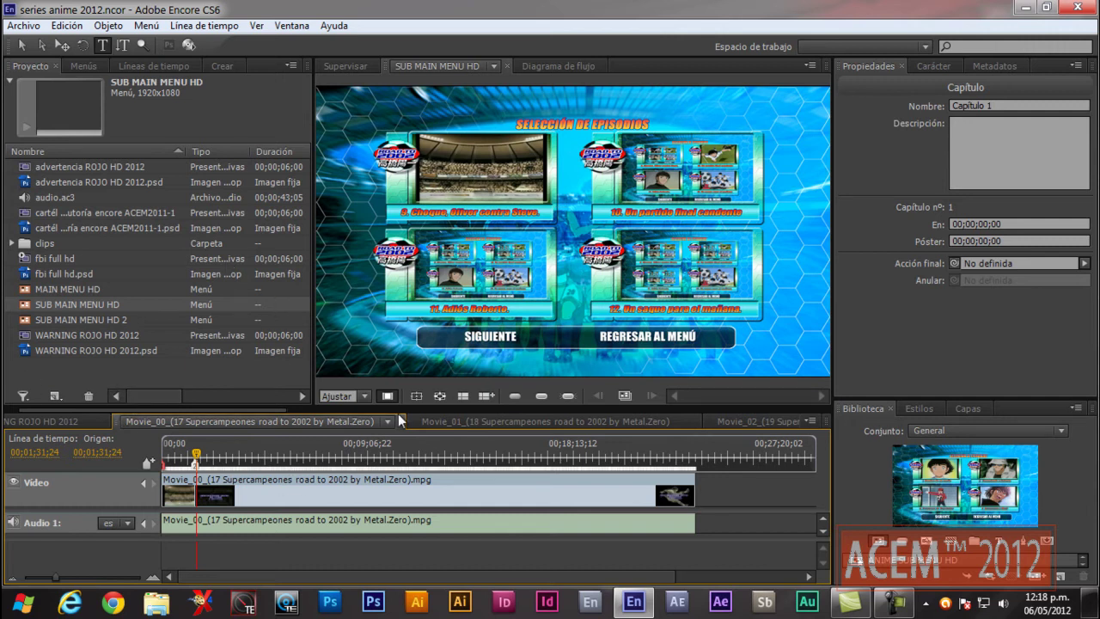
- Link the episode 10 button, "Un partido final candente", to chapter 1 of the Movie_01 timeline
{"action": "left_click", "coordinate": [470, 421]}
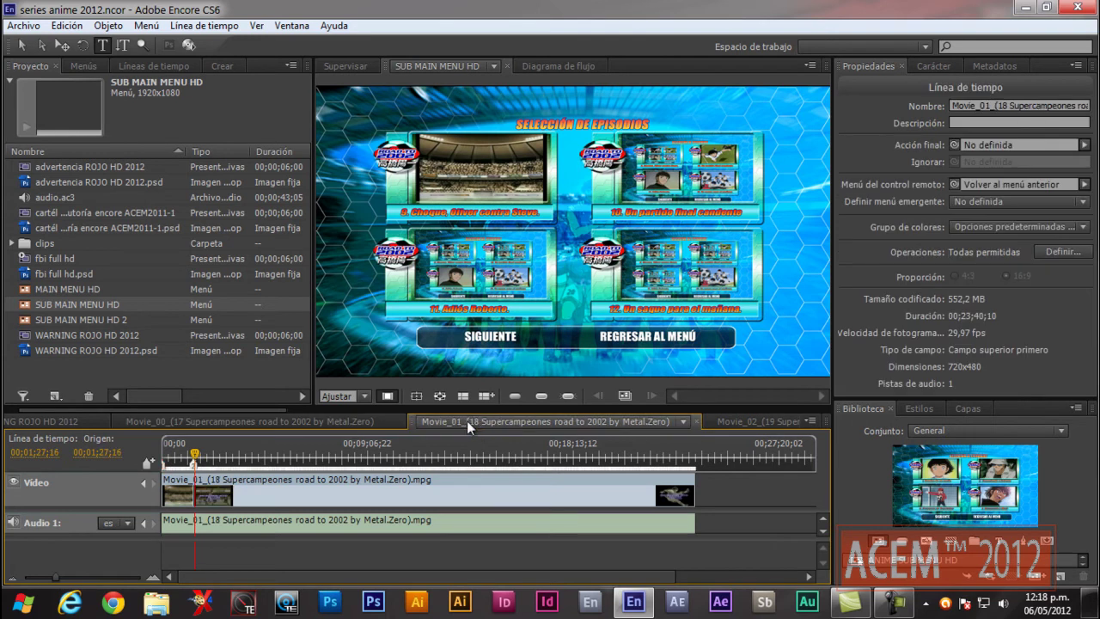
{"action": "left_click", "coordinate": [164, 466]}
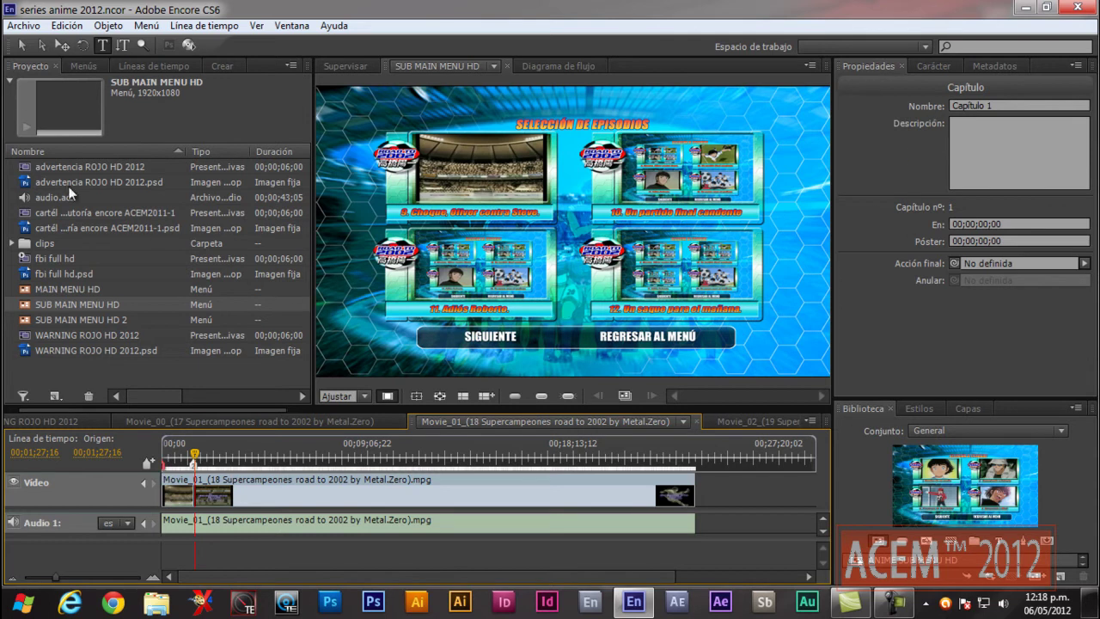
{"action": "left_click", "coordinate": [42, 43]}
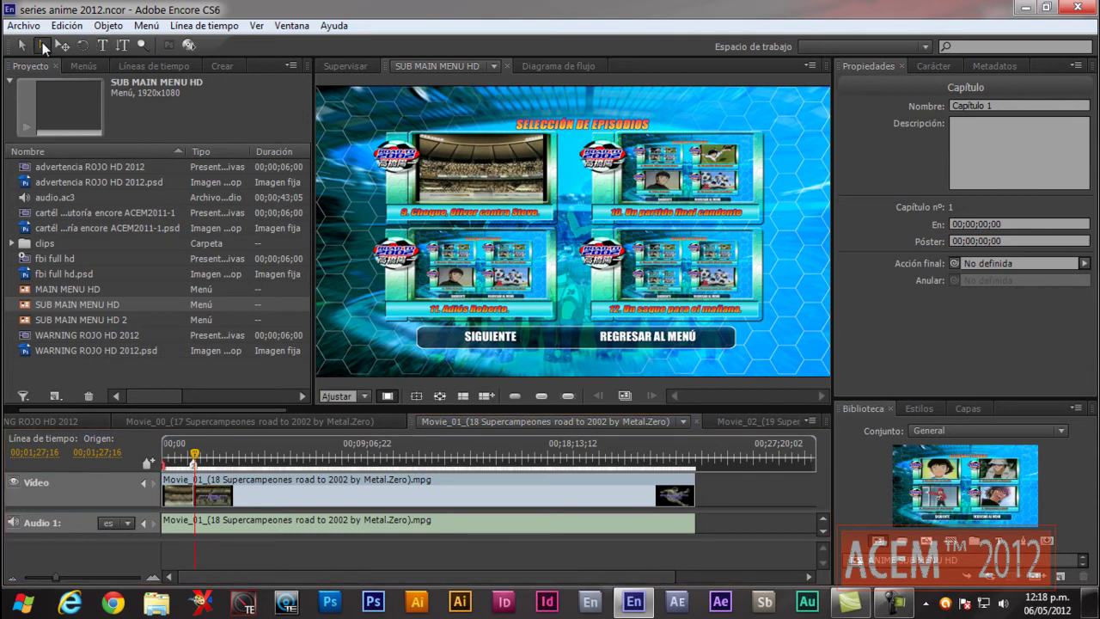
{"action": "left_click", "coordinate": [505, 268]}
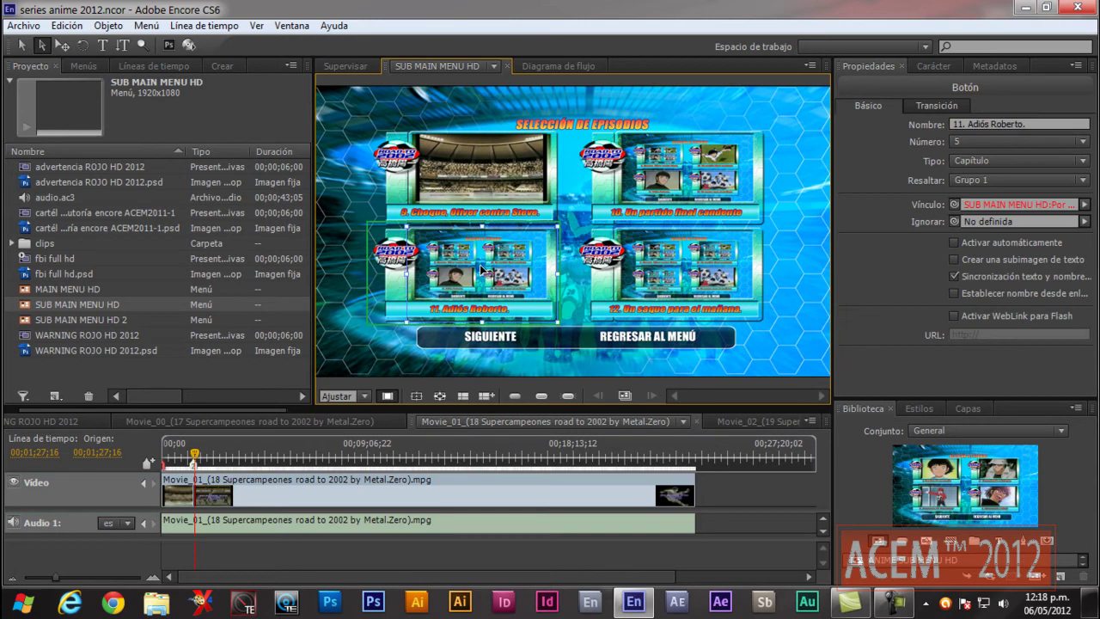
{"action": "left_click", "coordinate": [713, 176]}
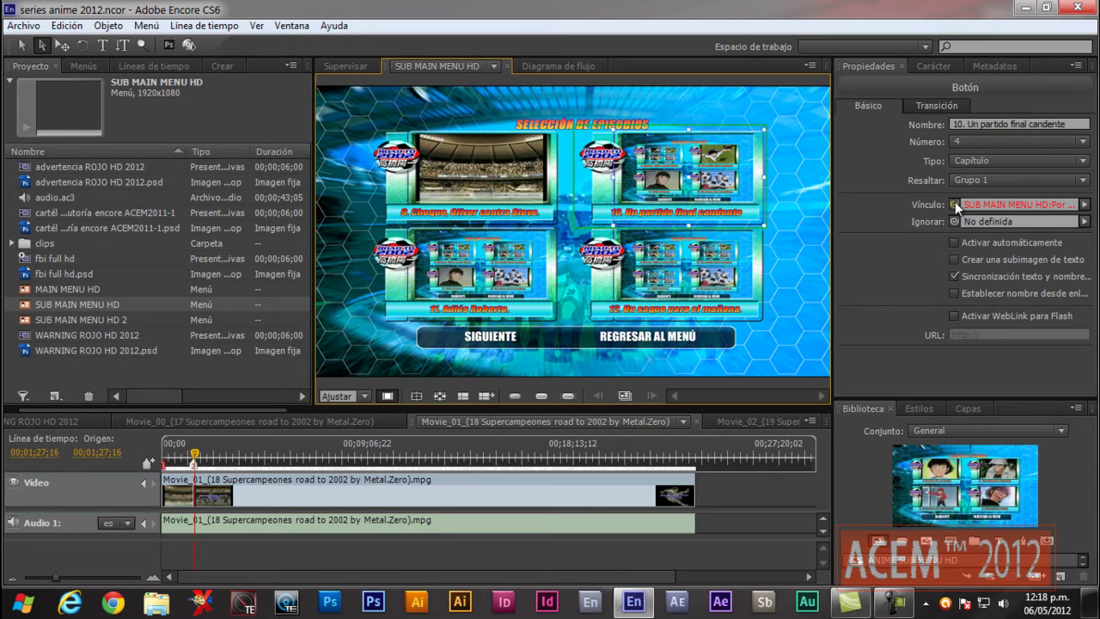
{"action": "left_click_drag", "start_coordinate": [955, 201], "coordinate": [168, 468]}
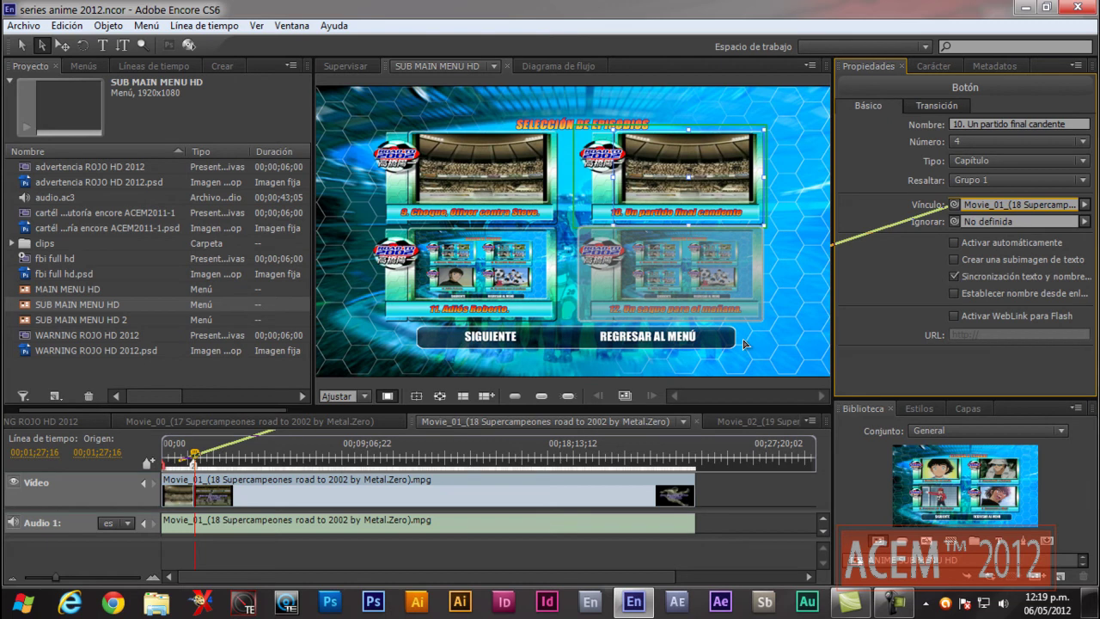
- Expand the clips folder and widen the project listing and its name column until the full timeline names are readable
{"action": "left_click", "coordinate": [464, 288]}
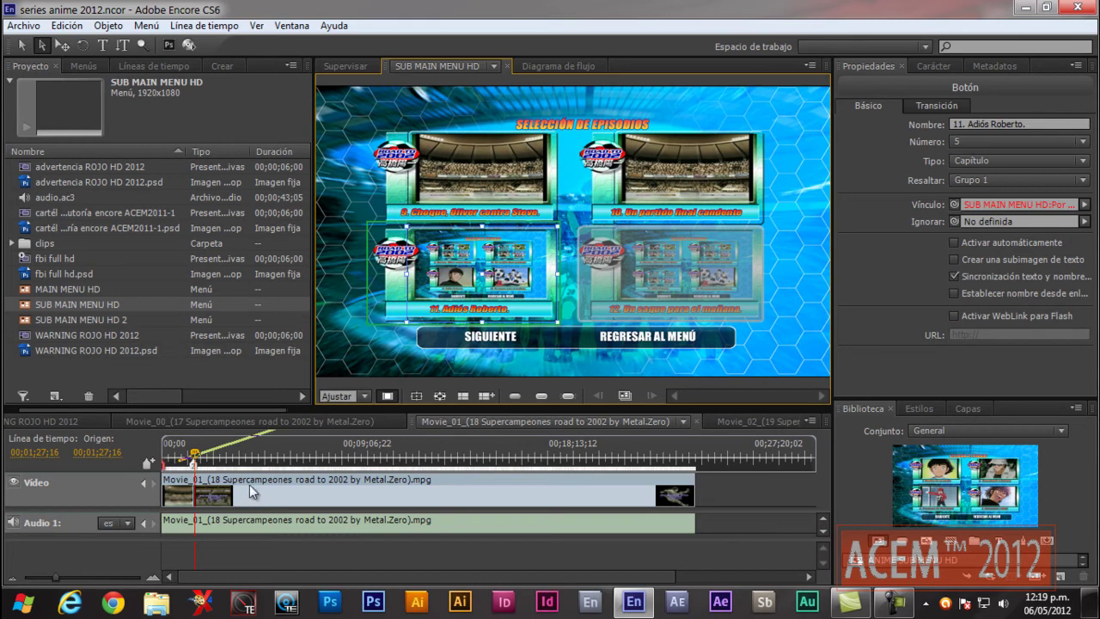
{"action": "left_click", "coordinate": [751, 421]}
{"action": "left_click", "coordinate": [12, 245]}
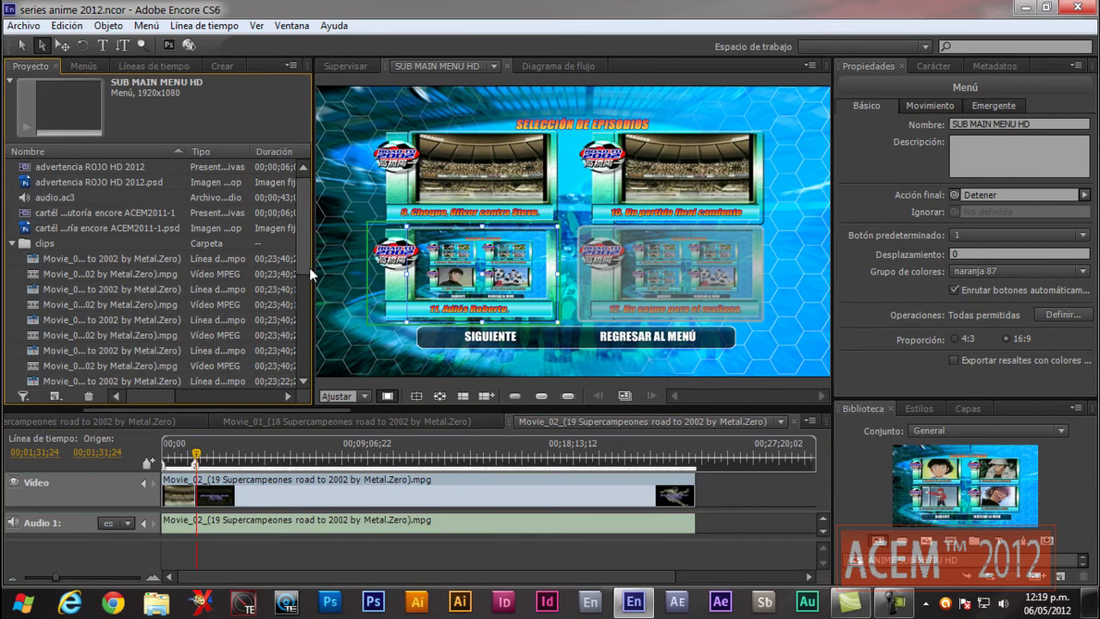
{"action": "left_click_drag", "start_coordinate": [313, 268], "coordinate": [381, 269]}
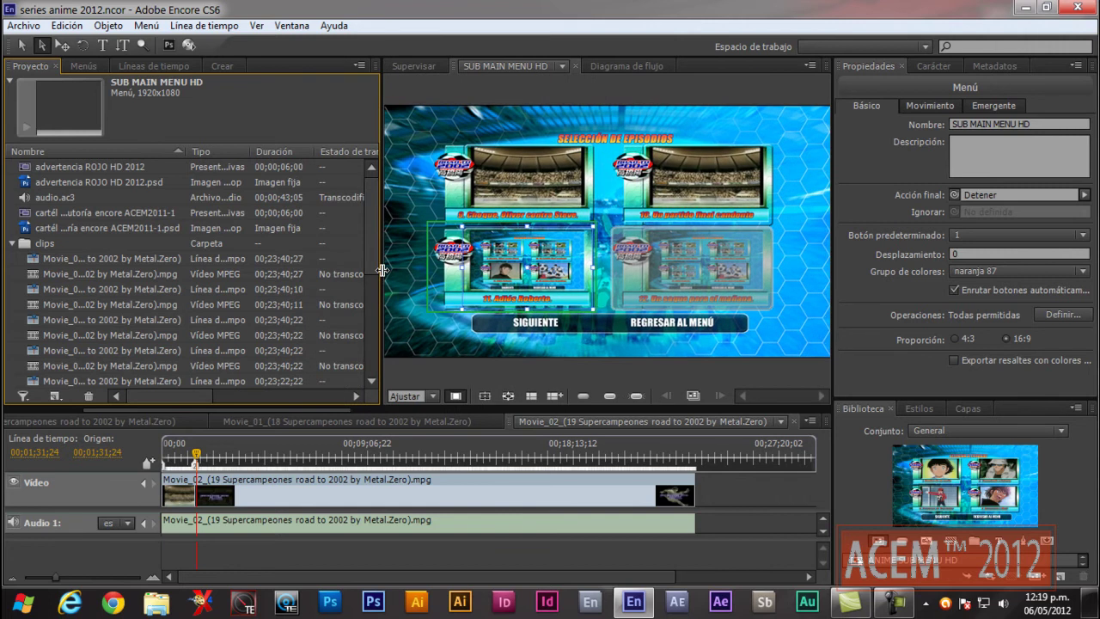
{"action": "scroll", "coordinate": [373, 268], "scroll_direction": "down", "scroll_amount": 1}
{"action": "scroll", "coordinate": [371, 262], "scroll_direction": "up", "scroll_amount": 1}
{"action": "scroll", "coordinate": [372, 262], "scroll_direction": "up", "scroll_amount": 1}
{"action": "left_click_drag", "start_coordinate": [181, 151], "coordinate": [320, 151]}
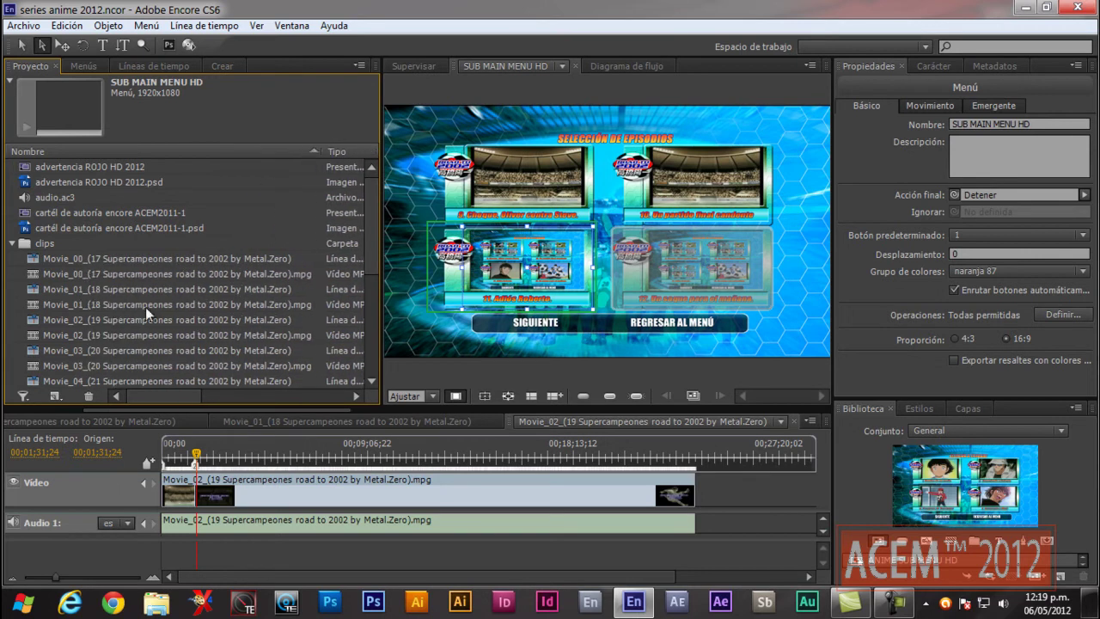
- Link the episode 11 button, "Adiós Roberto.", in SUB MAIN MENU HD to the Movie_02 timeline
{"action": "left_click_drag", "start_coordinate": [374, 230], "coordinate": [374, 249]}
{"action": "left_click", "coordinate": [37, 279]}
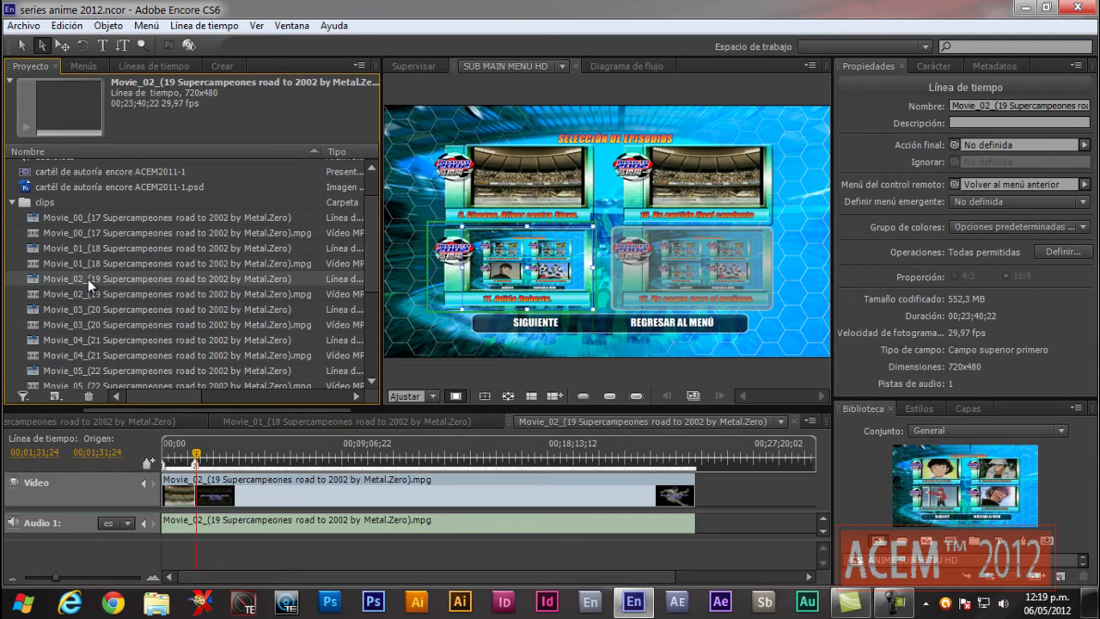
{"action": "left_click", "coordinate": [512, 257]}
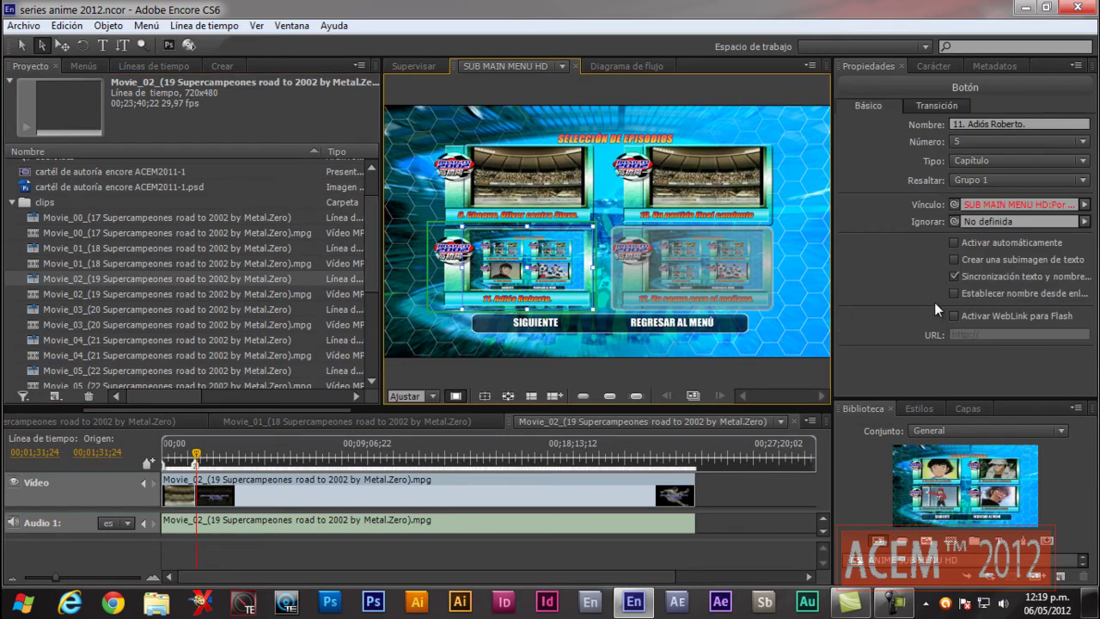
{"action": "left_click_drag", "start_coordinate": [955, 204], "coordinate": [130, 279]}
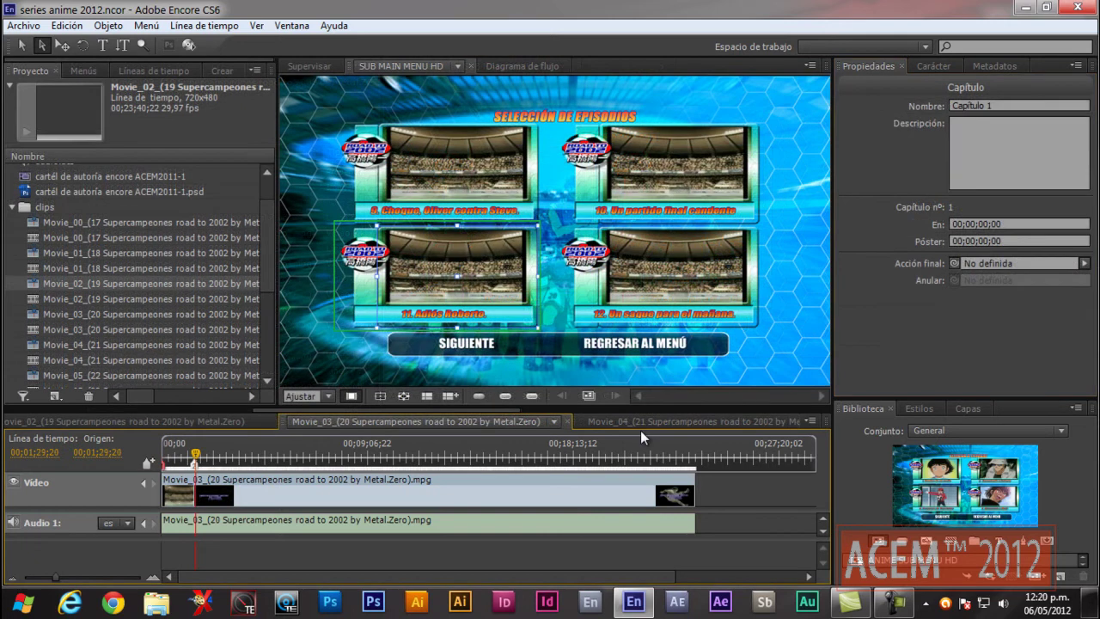
- Open SUB MAIN MENU HD 2 and link the episode 13 button, "El disparo del Tigre impetuoso", to chapter 1 of the Movie_04 timeline
{"action": "left_click", "coordinate": [12, 207]}
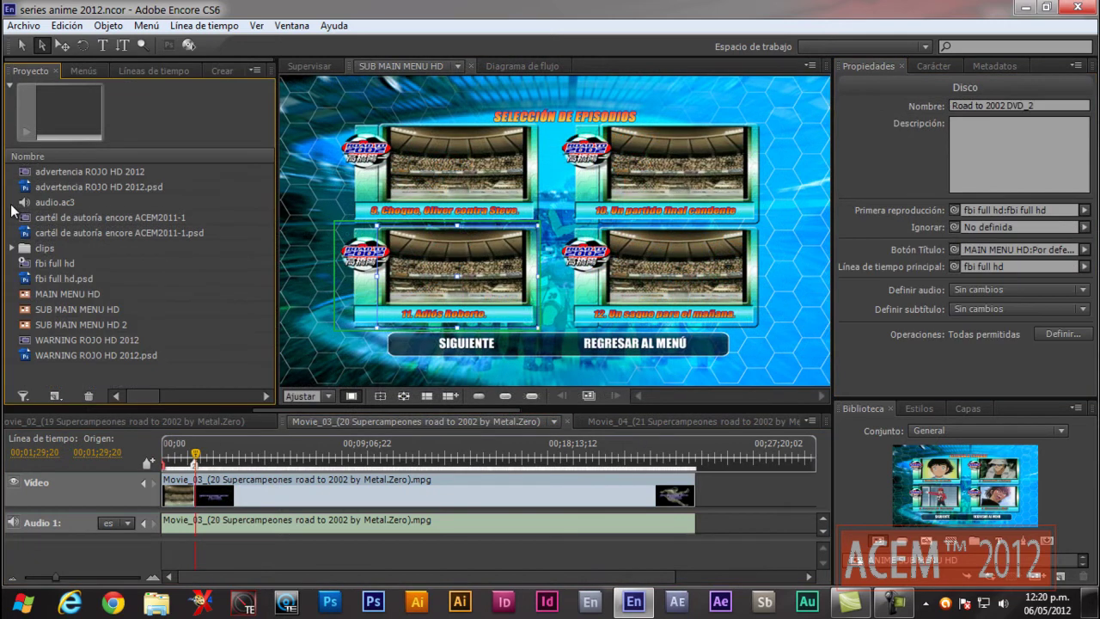
{"action": "left_click", "coordinate": [666, 421]}
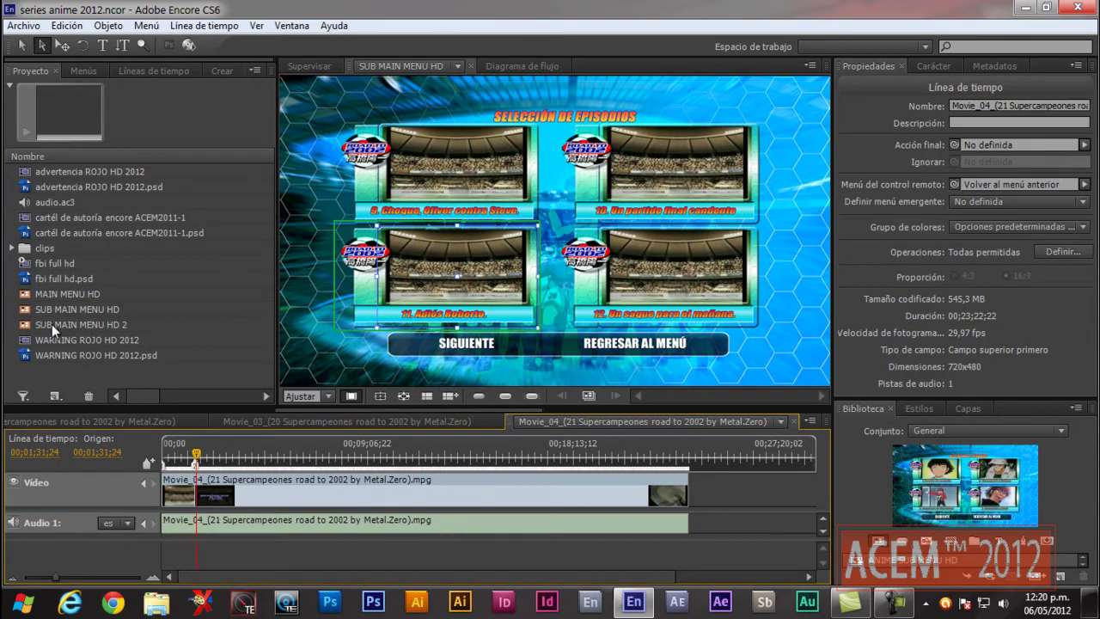
{"action": "left_click", "coordinate": [458, 66]}
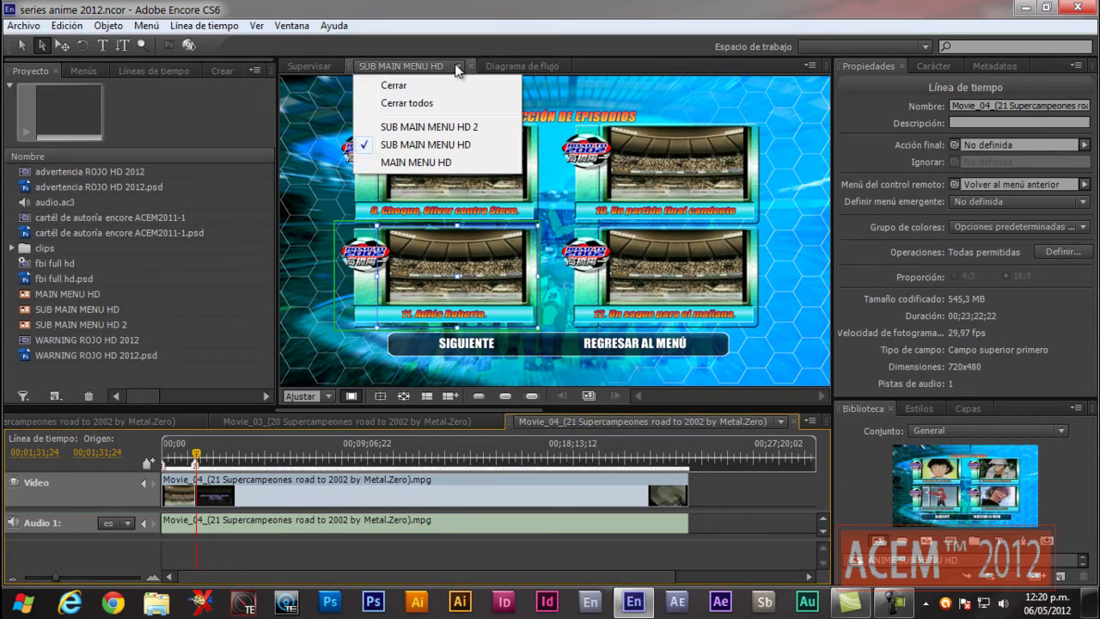
{"action": "left_click", "coordinate": [411, 129]}
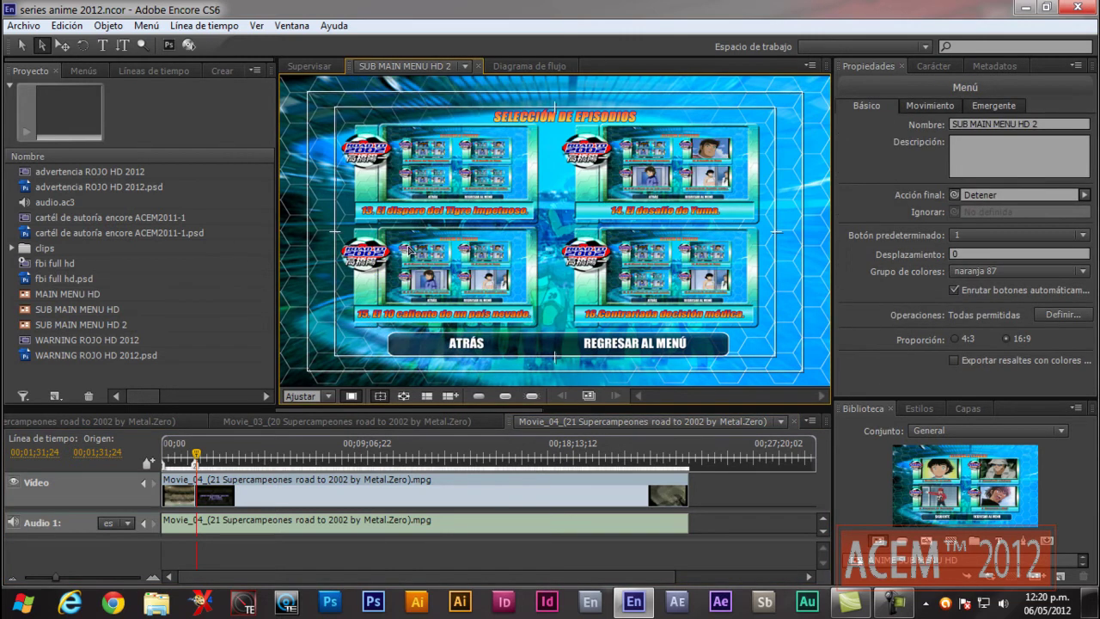
{"action": "left_click", "coordinate": [462, 172]}
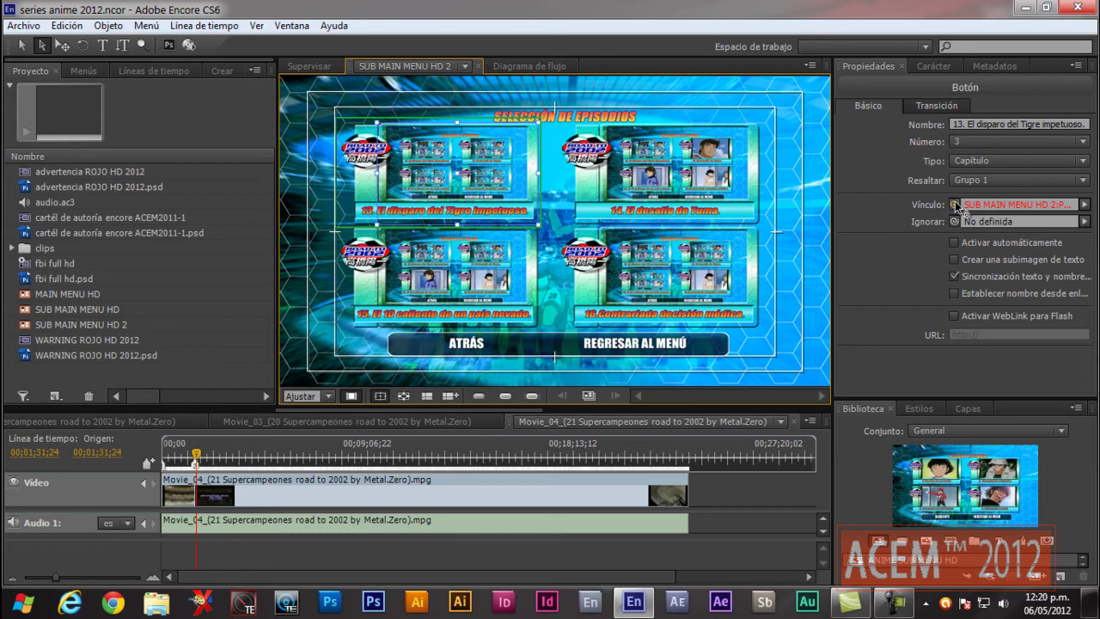
{"action": "left_click_drag", "start_coordinate": [955, 204], "coordinate": [165, 469]}
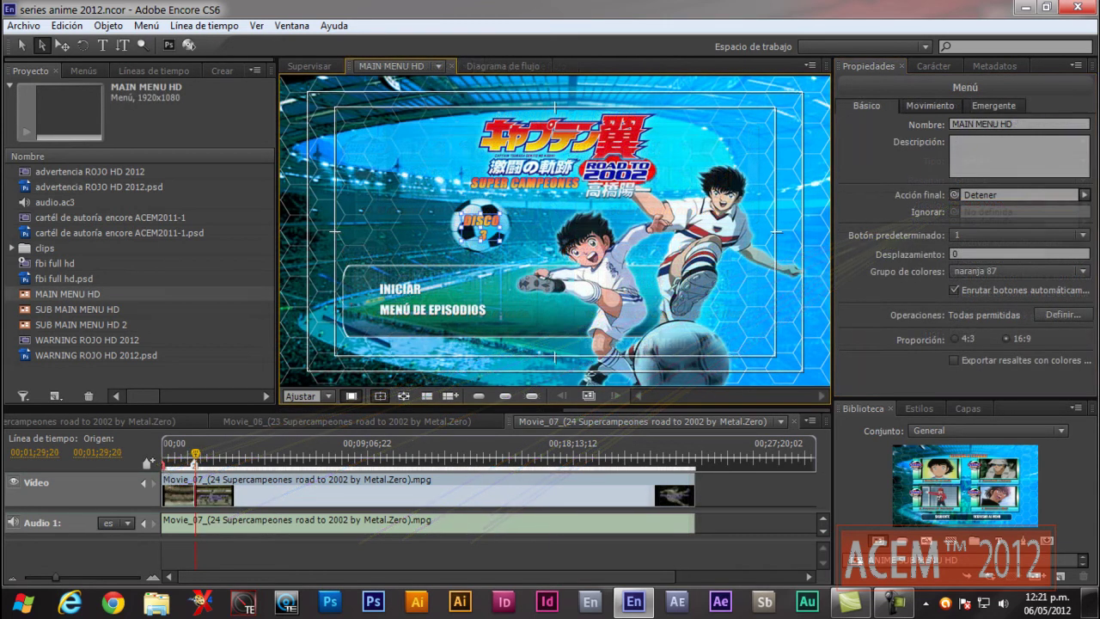
- Link the INICIAR button of MAIN MENU HD to chapter 1 of the Movie_00 timeline
{"action": "left_click", "coordinate": [399, 289]}
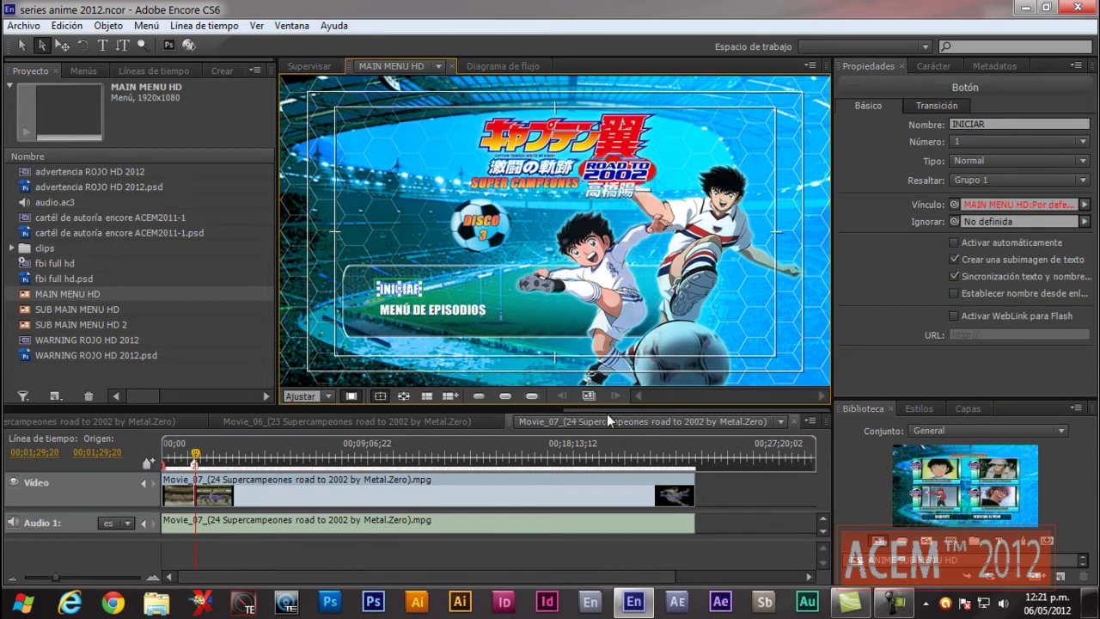
{"action": "left_click_drag", "start_coordinate": [618, 410], "coordinate": [47, 418]}
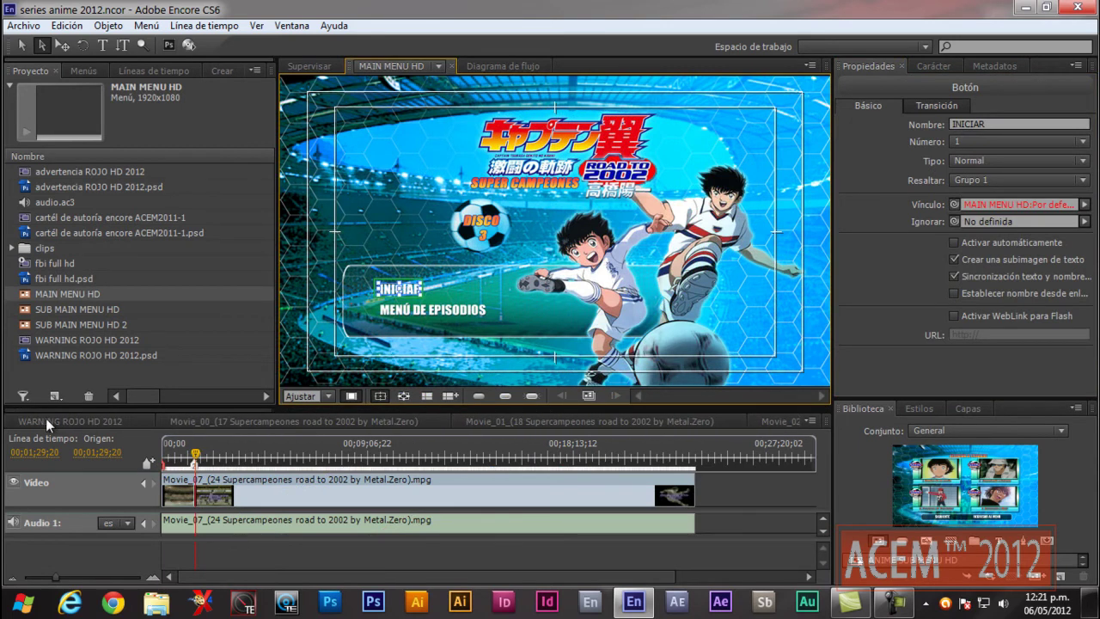
{"action": "left_click", "coordinate": [226, 421]}
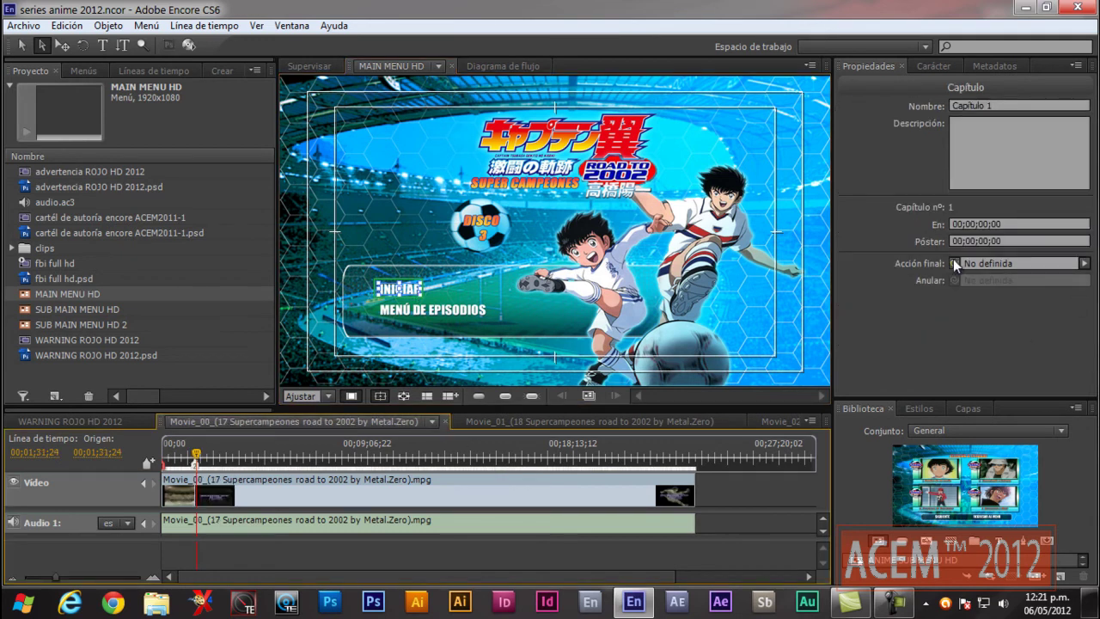
{"action": "left_click", "coordinate": [411, 291]}
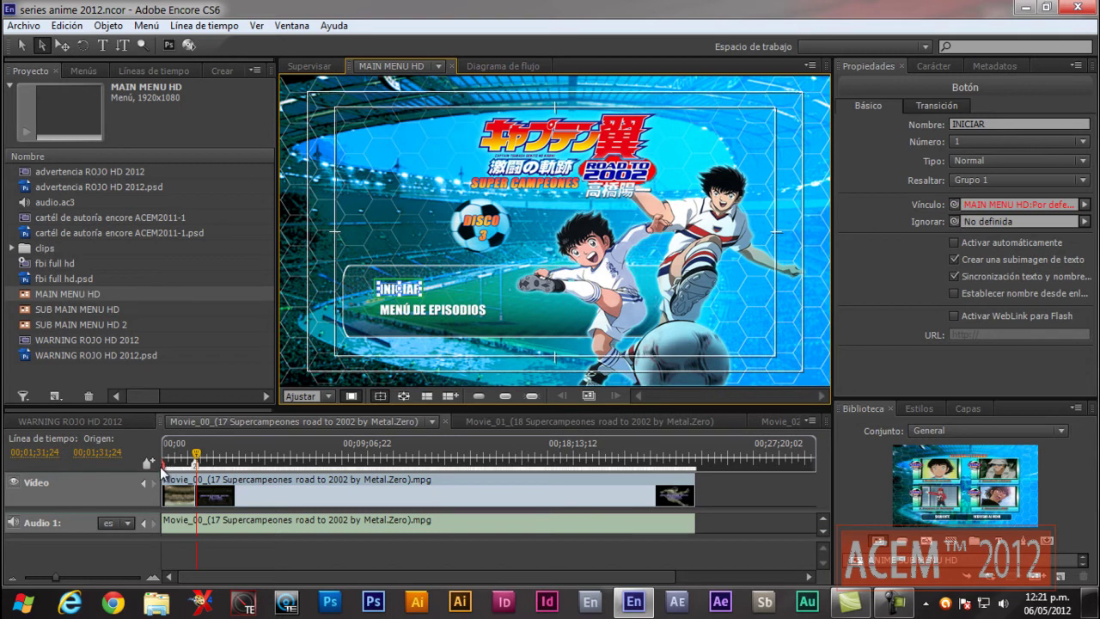
{"action": "left_click", "coordinate": [1086, 205]}
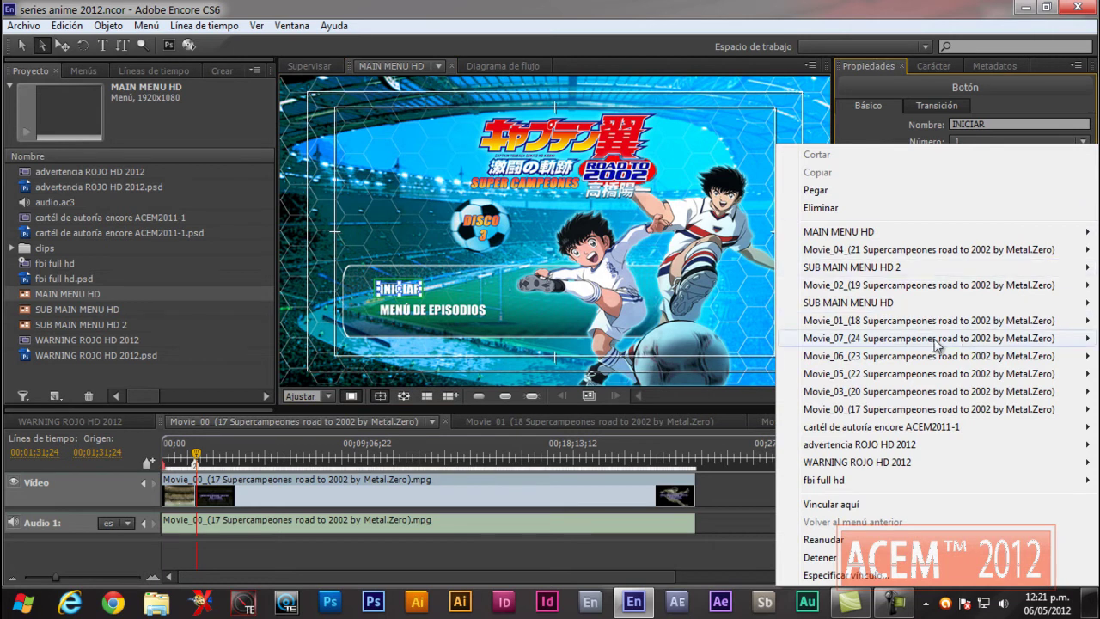
{"action": "mouse_move", "coordinate": [932, 342]}
{"action": "mouse_move", "coordinate": [925, 414]}
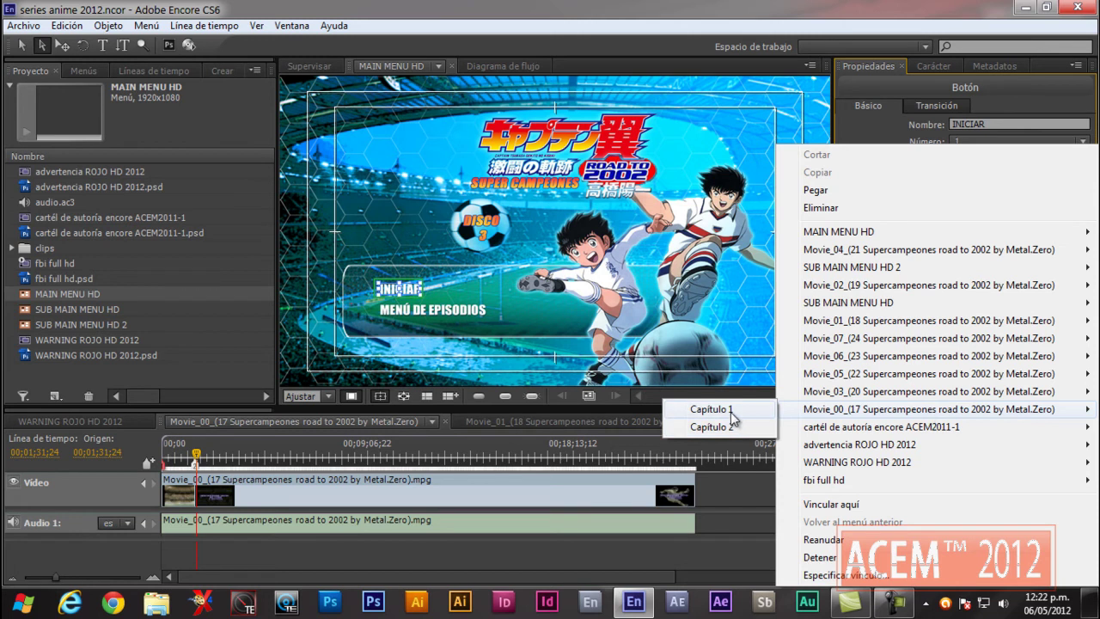
{"action": "left_click", "coordinate": [981, 230]}
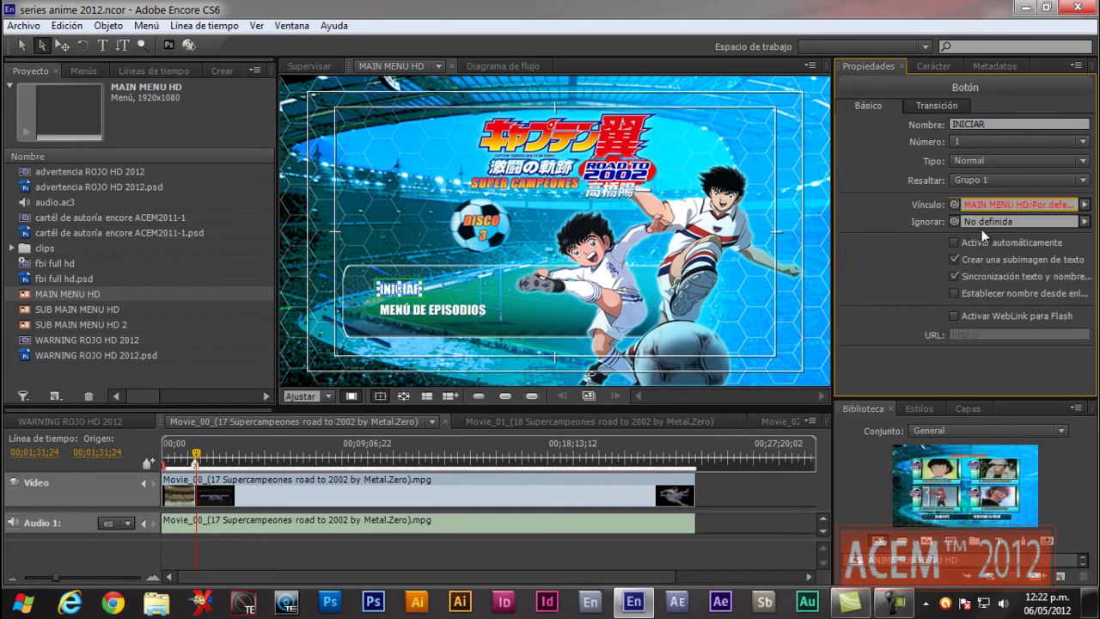
{"action": "left_click_drag", "start_coordinate": [954, 204], "coordinate": [163, 470]}
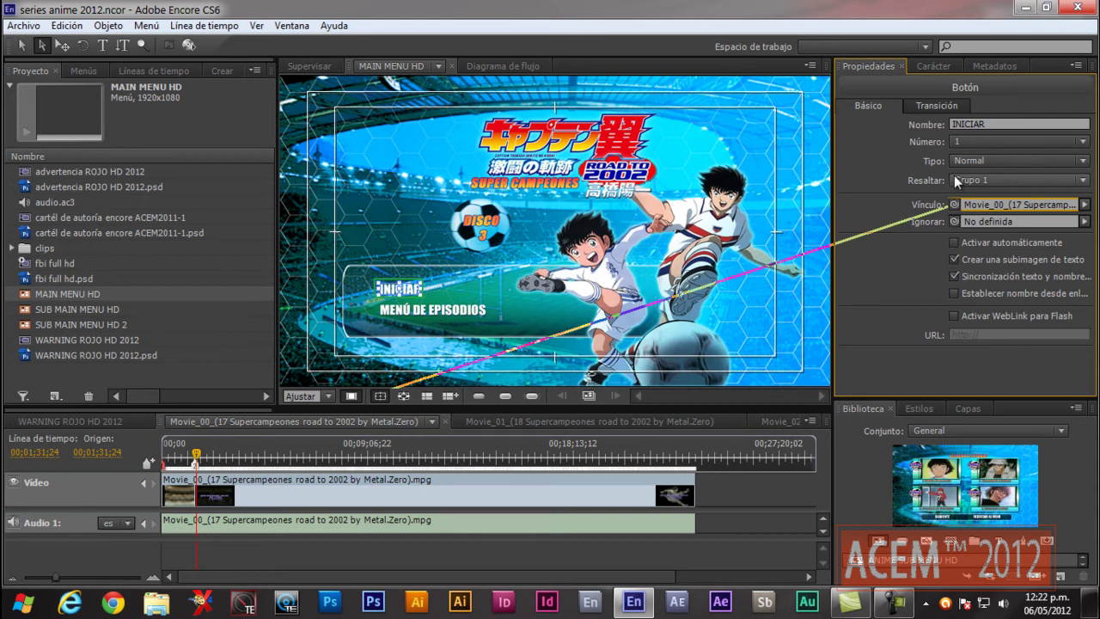
{"action": "left_click", "coordinate": [11, 247]}
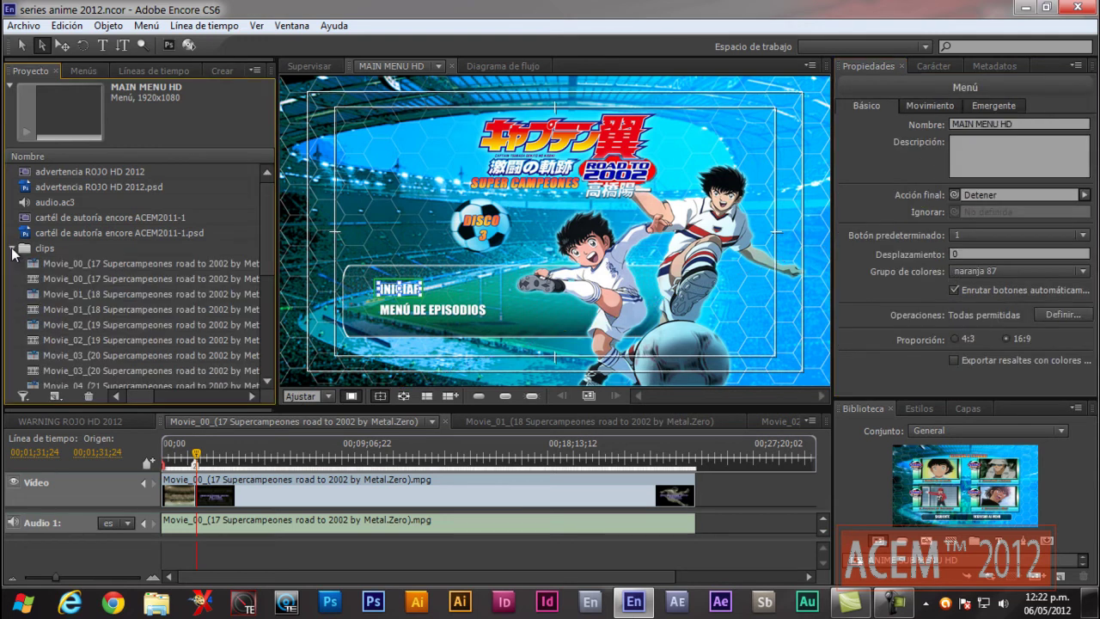
{"action": "left_click_drag", "start_coordinate": [267, 226], "coordinate": [267, 263]}
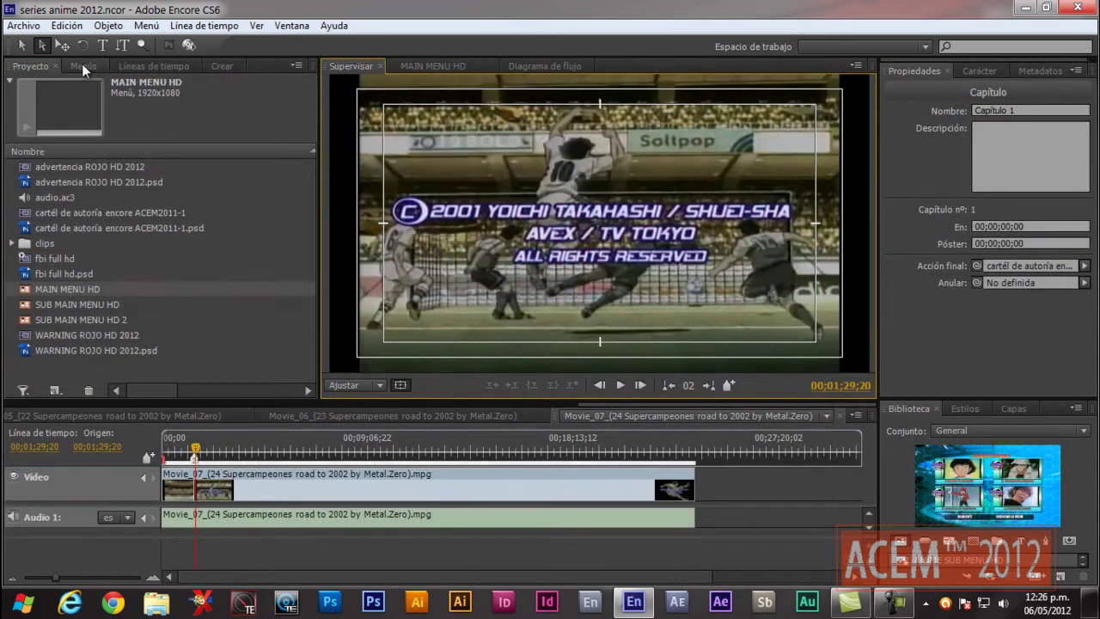
- Run the project check with all its checks enabled and widen the results' name column to read the full timeline names
{"action": "left_click", "coordinate": [83, 68]}
{"action": "left_click", "coordinate": [30, 66]}
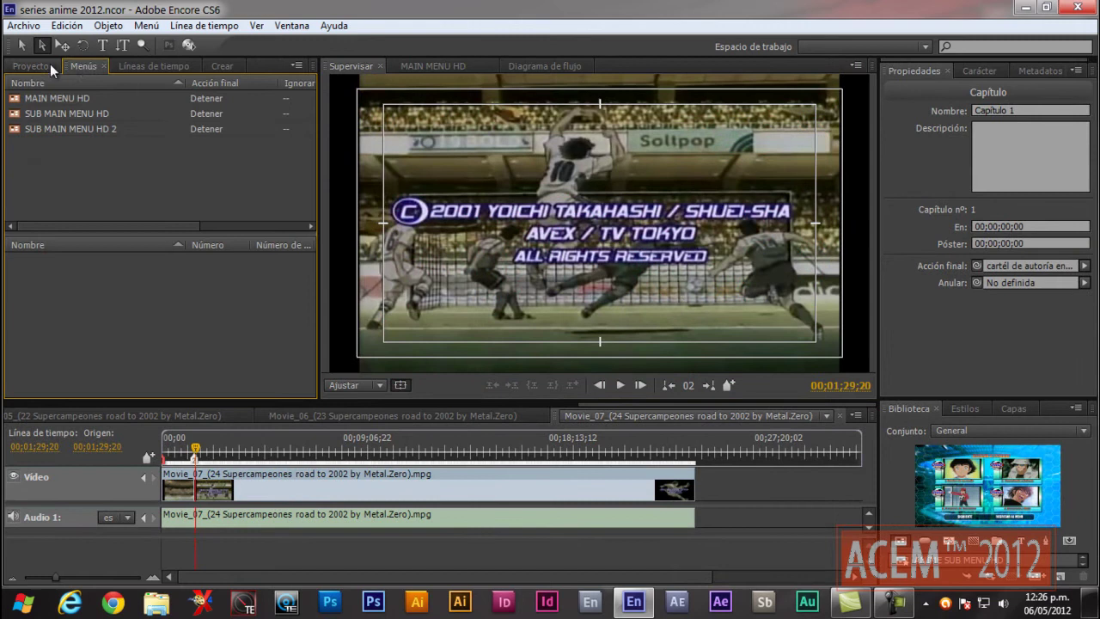
{"action": "left_click", "coordinate": [226, 68]}
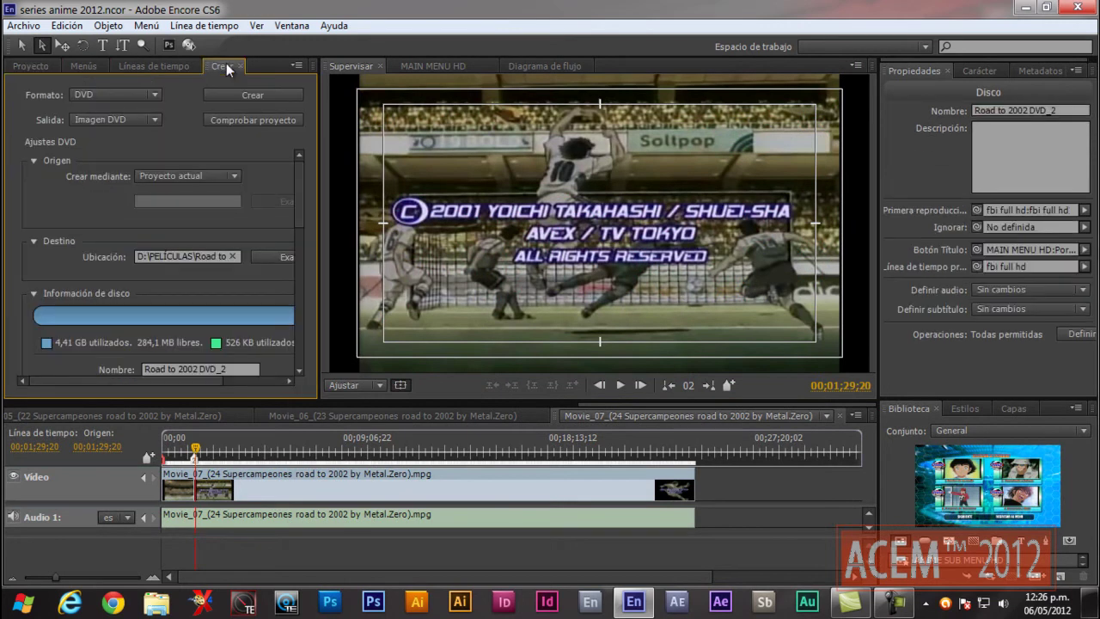
{"action": "left_click", "coordinate": [254, 122]}
{"action": "left_click", "coordinate": [633, 157]}
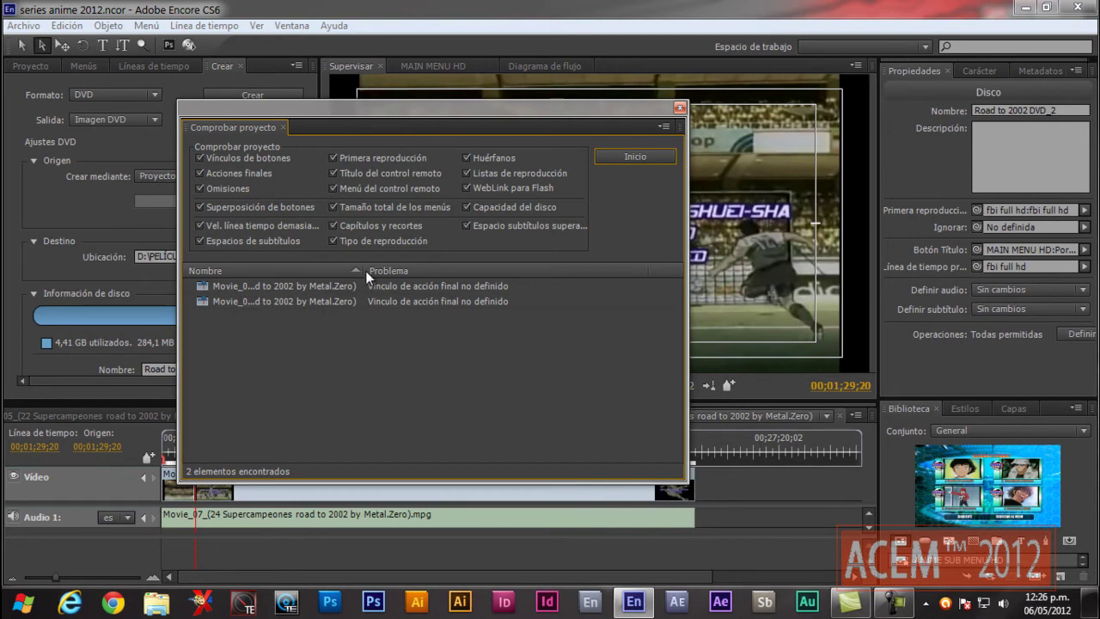
{"action": "left_click_drag", "start_coordinate": [364, 271], "coordinate": [519, 281]}
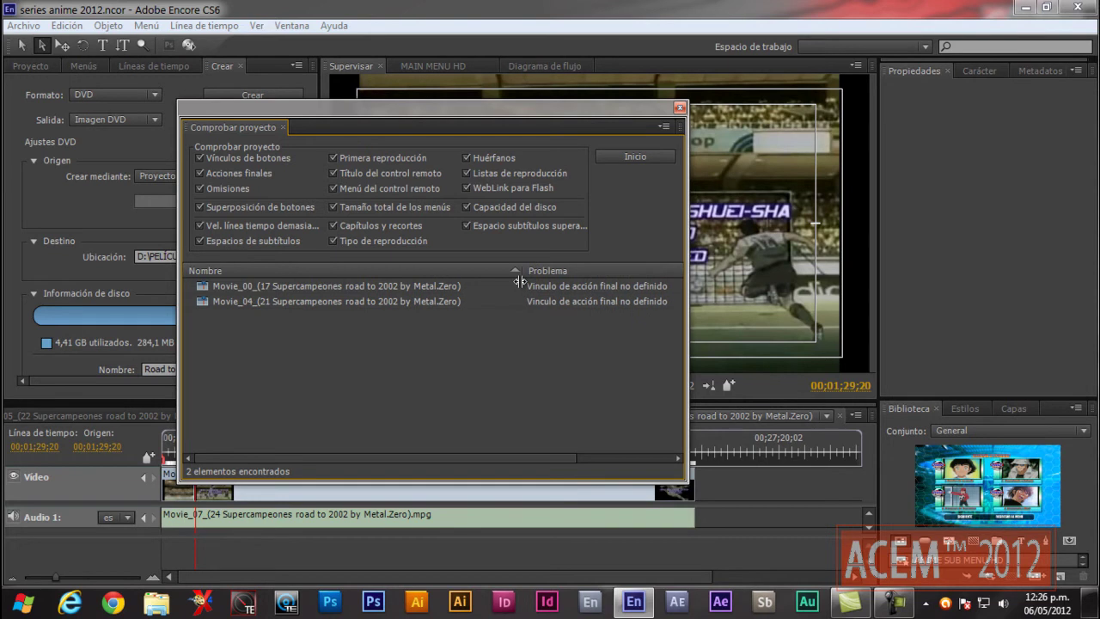
{"action": "left_click_drag", "start_coordinate": [519, 281], "coordinate": [489, 281]}
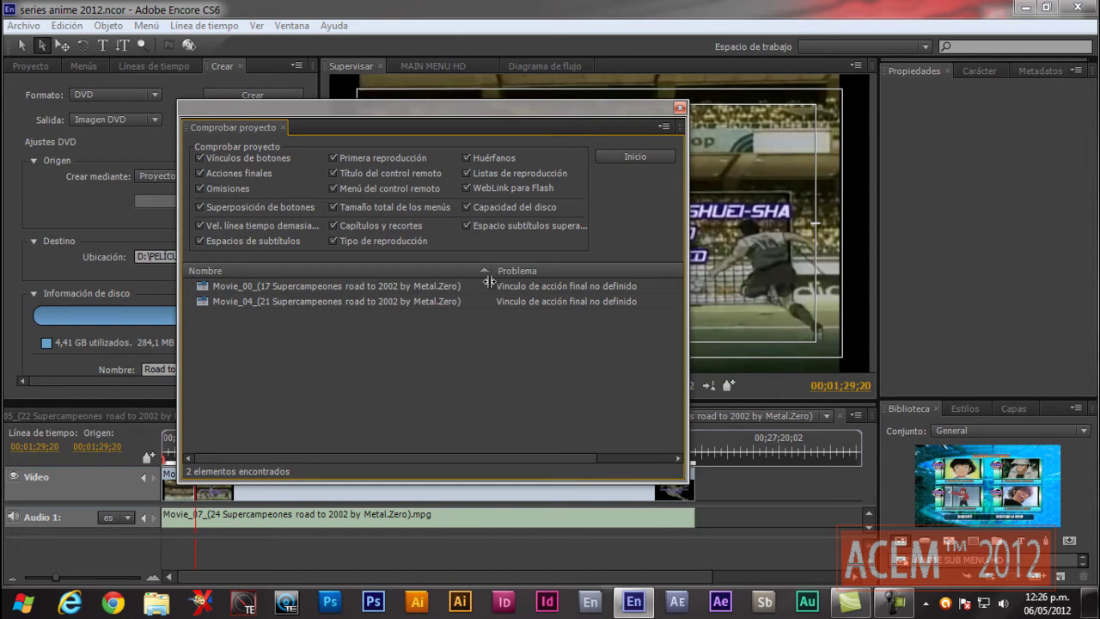
- Set the end action of the flagged Movie_00 timeline to the Movie_01 timeline
{"action": "double_click", "coordinate": [312, 284]}
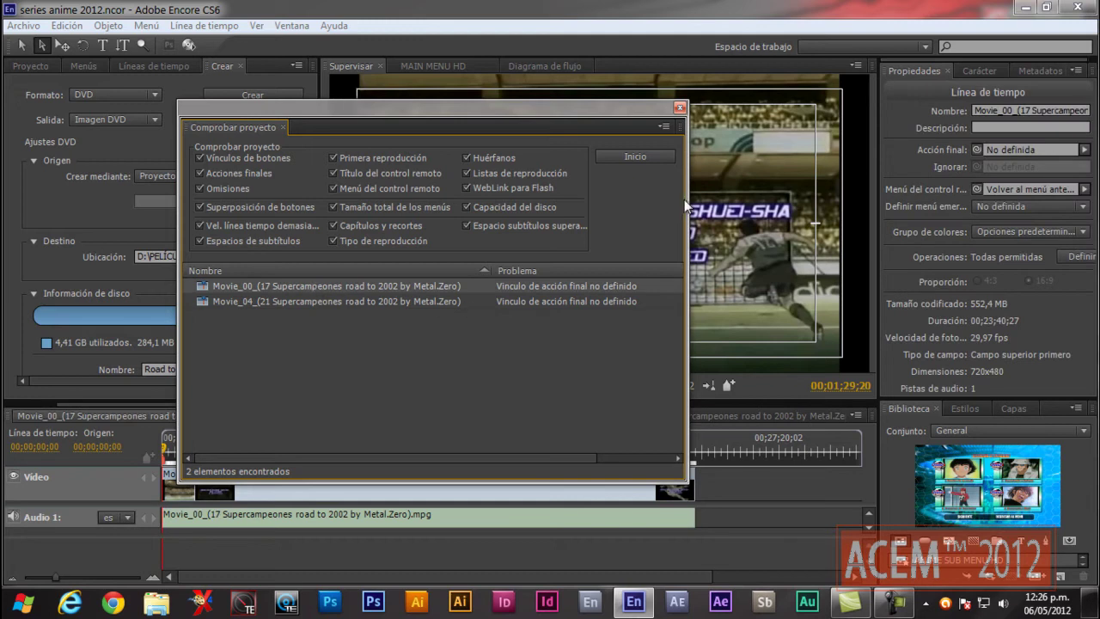
{"action": "left_click_drag", "start_coordinate": [500, 112], "coordinate": [735, 456]}
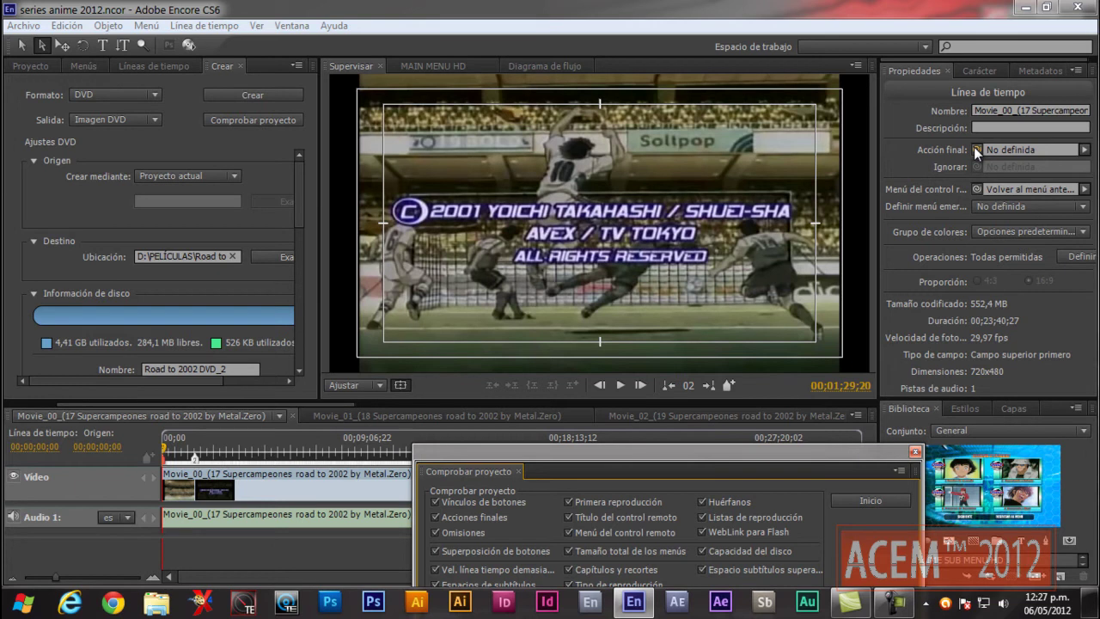
{"action": "left_click", "coordinate": [30, 66]}
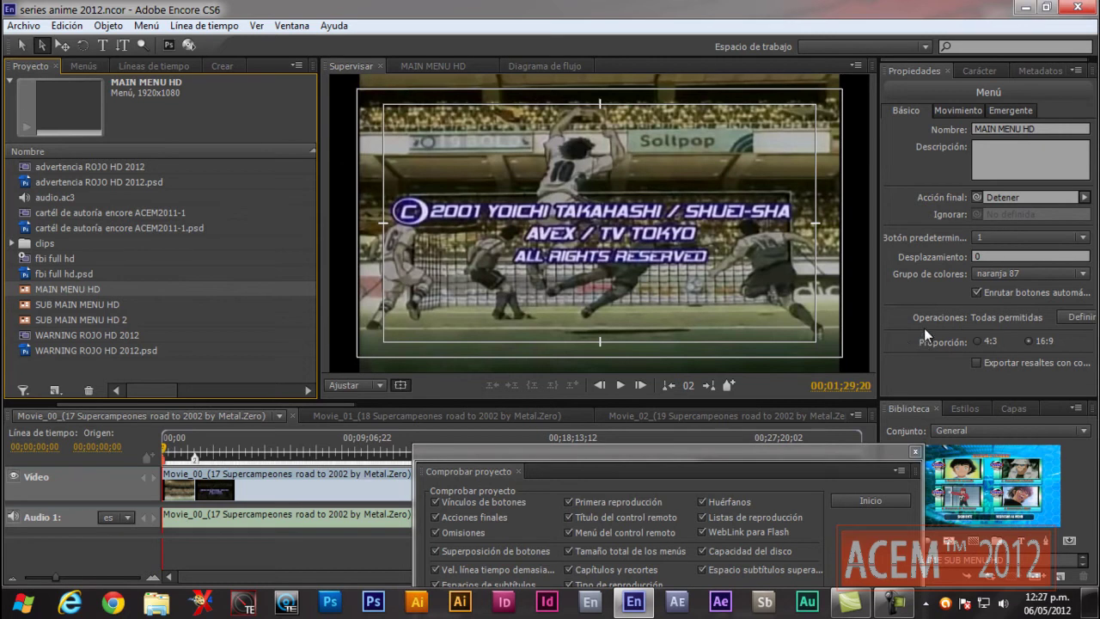
{"action": "left_click", "coordinate": [12, 244]}
{"action": "left_click_drag", "start_coordinate": [309, 229], "coordinate": [311, 259]}
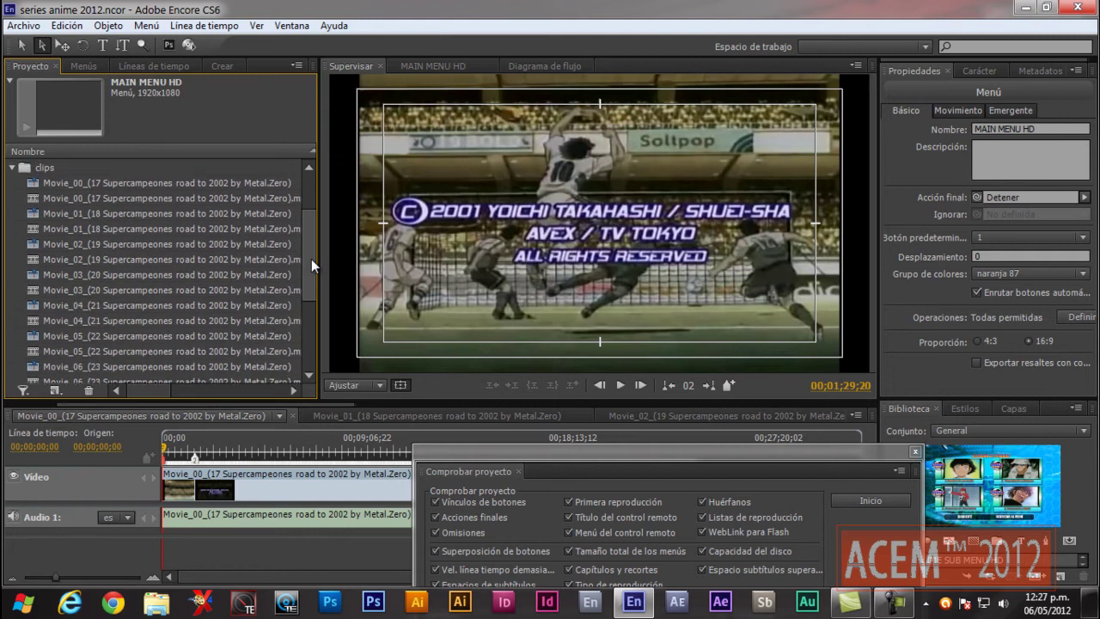
{"action": "left_click", "coordinate": [122, 182]}
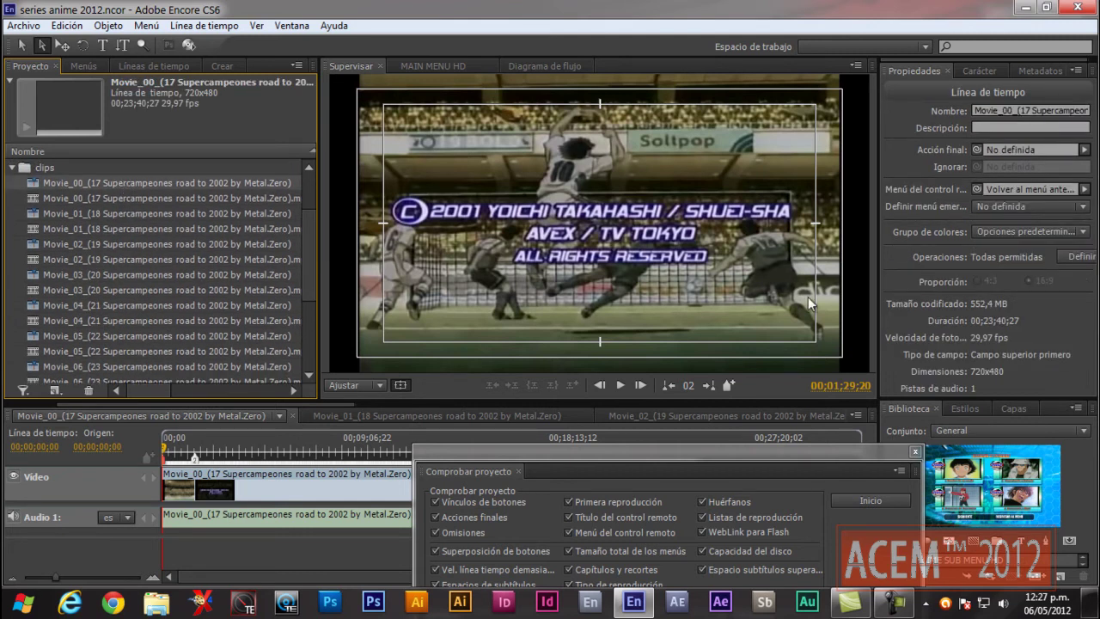
{"action": "left_click_drag", "start_coordinate": [978, 150], "coordinate": [90, 216]}
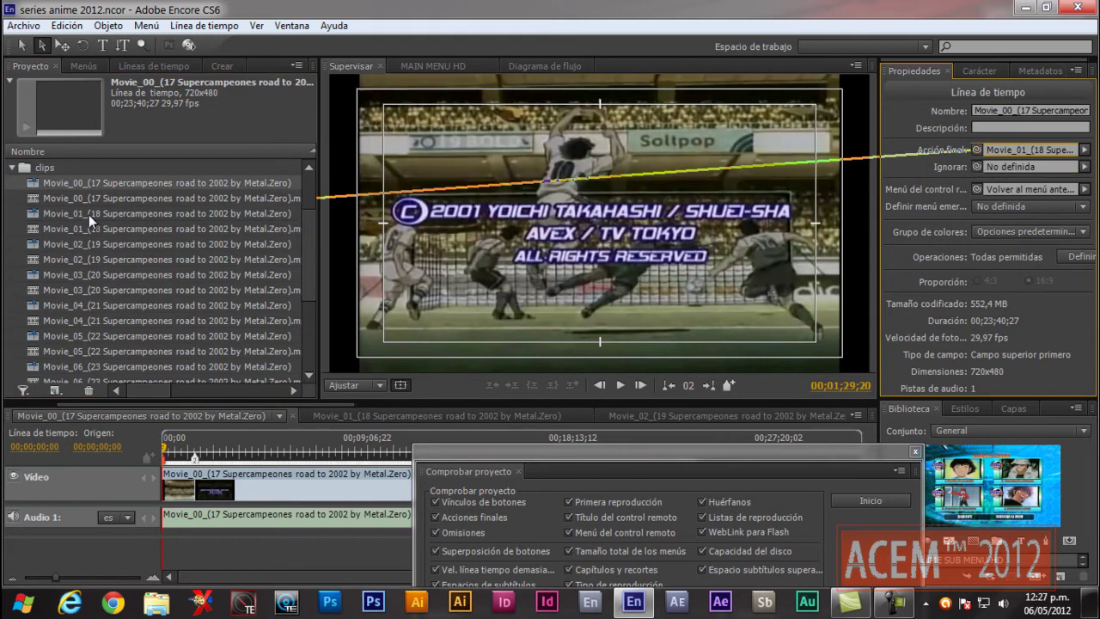
- Set the end action of the Movie_04 (21 Supercampeones) timeline to the Movie_05 (22 Supercampeones) timeline
{"action": "left_click", "coordinate": [100, 304]}
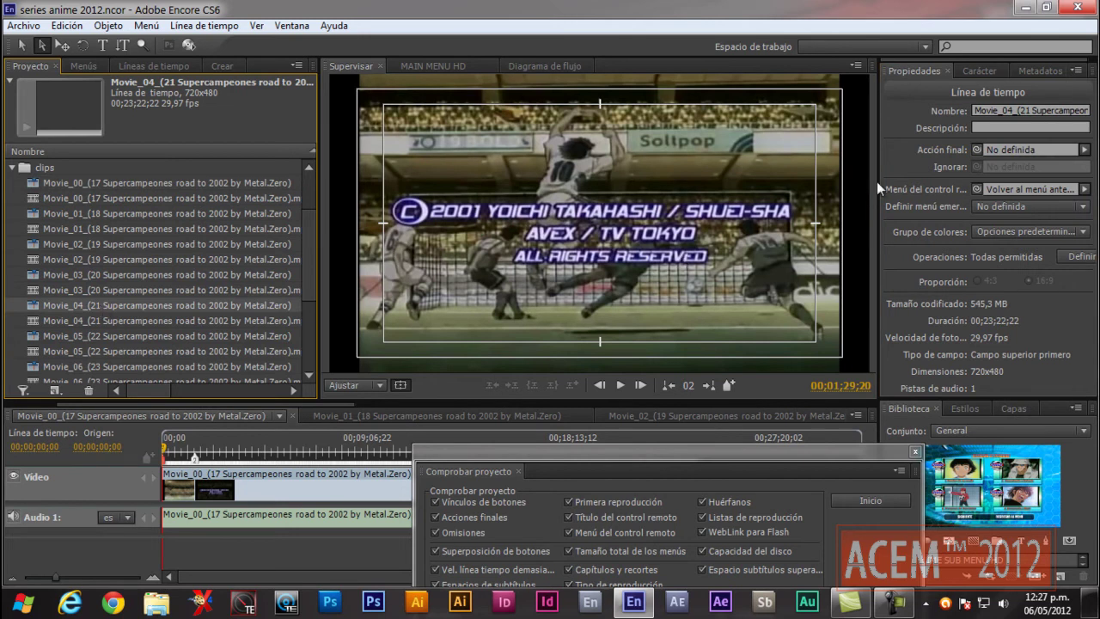
{"action": "left_click_drag", "start_coordinate": [977, 150], "coordinate": [127, 336]}
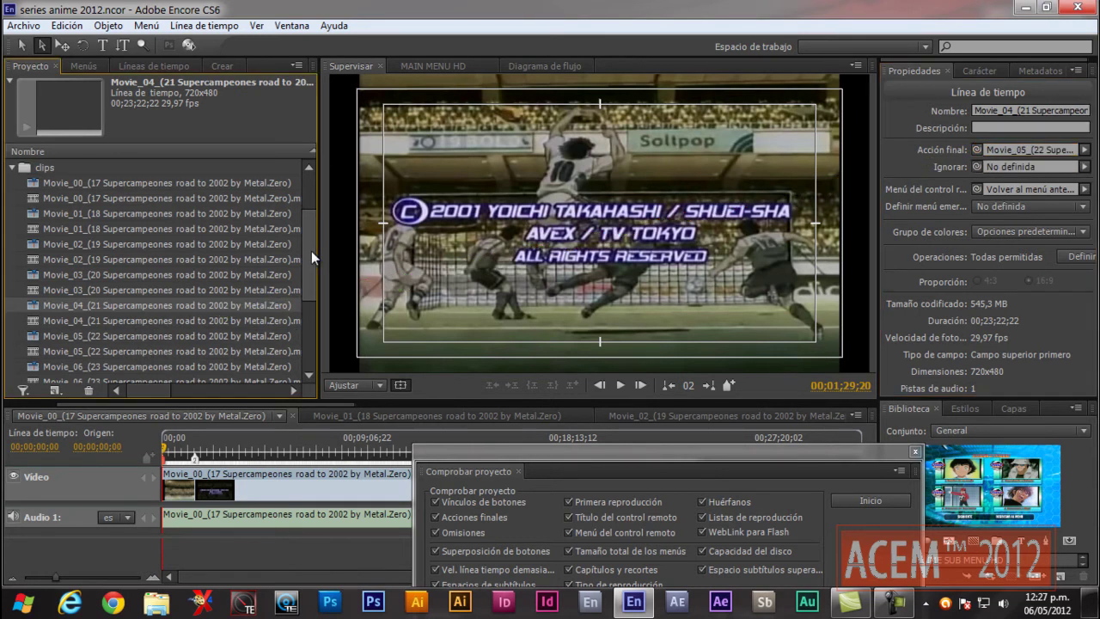
{"action": "scroll", "coordinate": [171, 239], "scroll_direction": "up", "scroll_amount": 2}
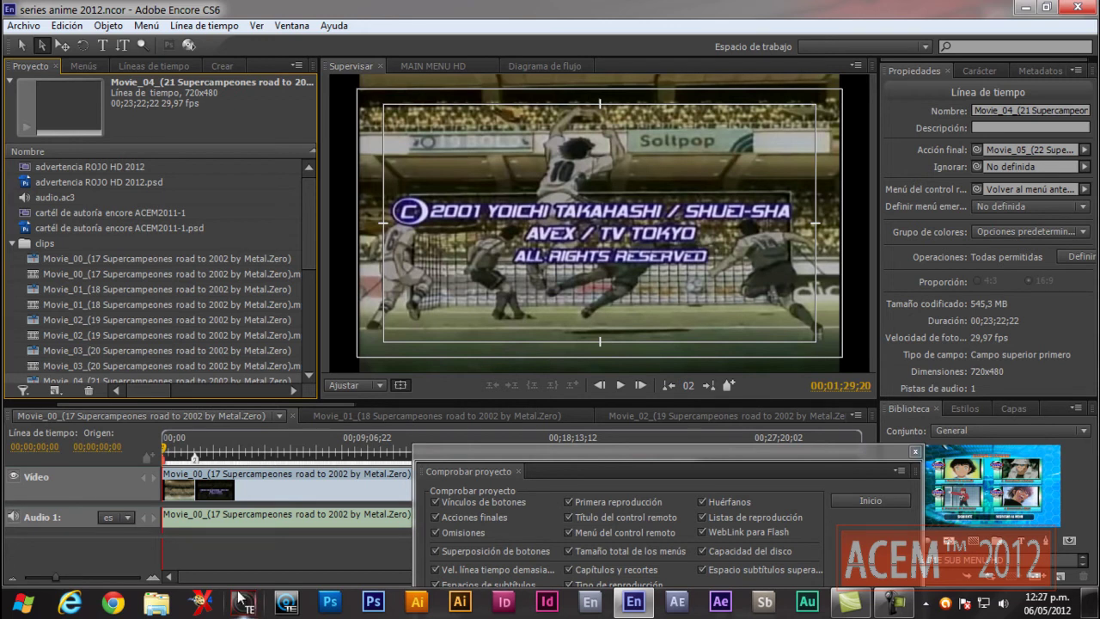
- Collapse the clips folder, run the project check again with all its checks enabled and close it
{"action": "left_click", "coordinate": [12, 246]}
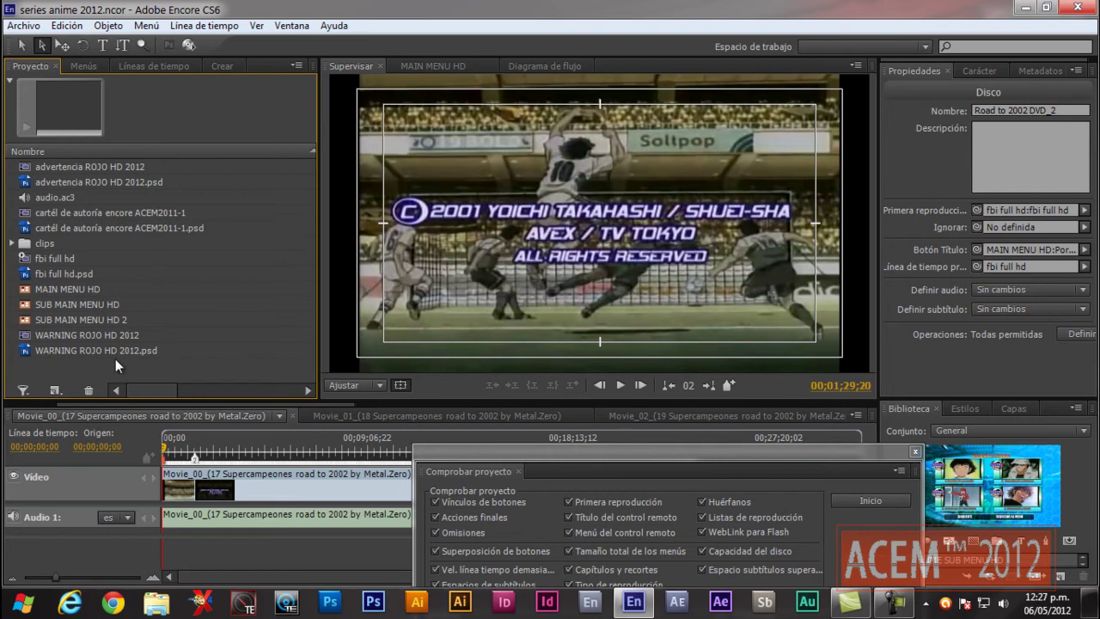
{"action": "left_click_drag", "start_coordinate": [604, 447], "coordinate": [501, 157]}
{"action": "left_click", "coordinate": [766, 208]}
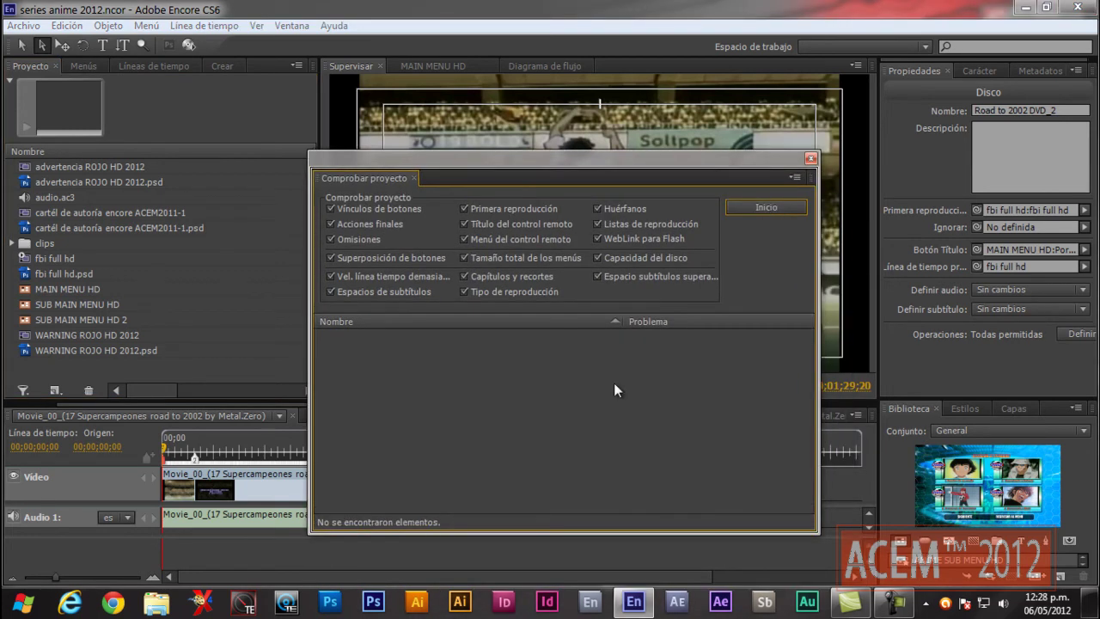
{"action": "left_click", "coordinate": [811, 159]}
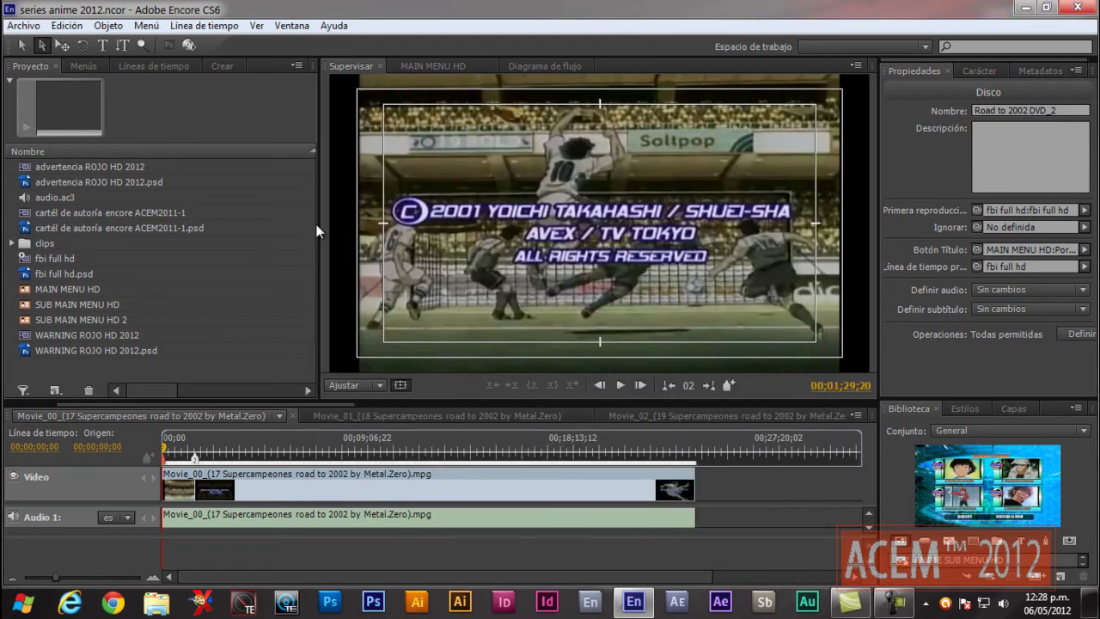
- Review MAIN MENU HD and open the SUB MAIN MENU HD menu for editing
{"action": "left_click_drag", "start_coordinate": [318, 225], "coordinate": [335, 226]}
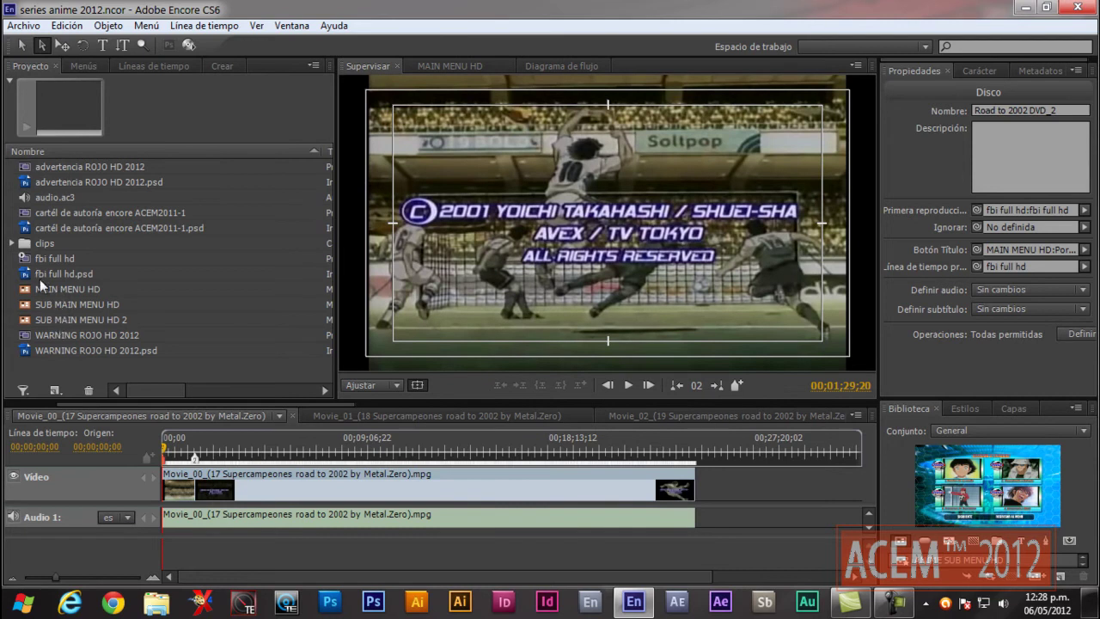
{"action": "left_click", "coordinate": [453, 63]}
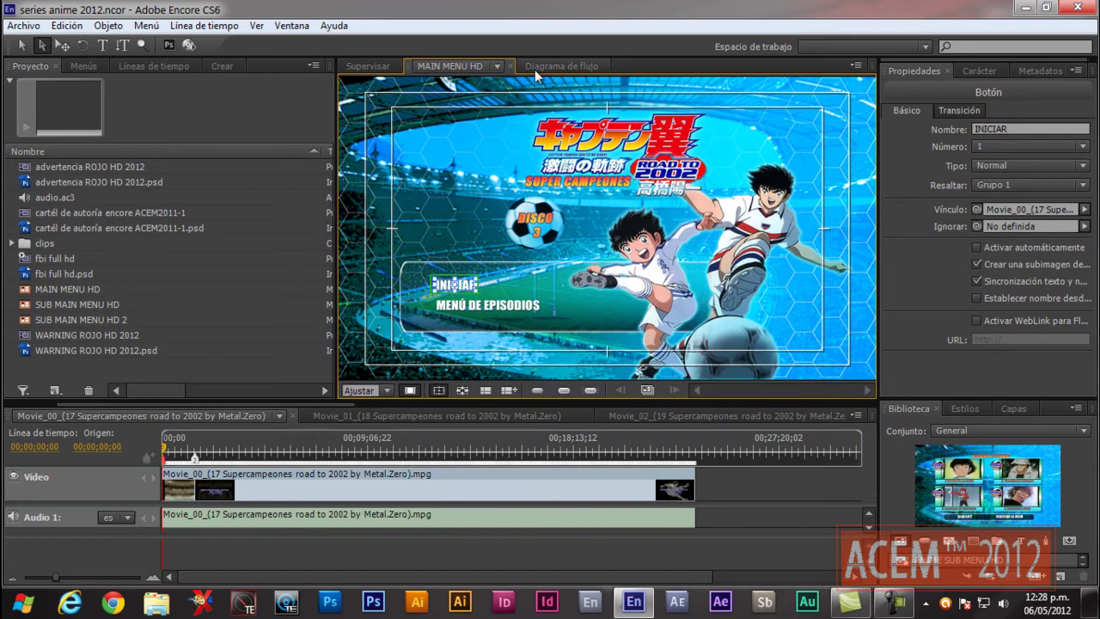
{"action": "double_click", "coordinate": [49, 304]}
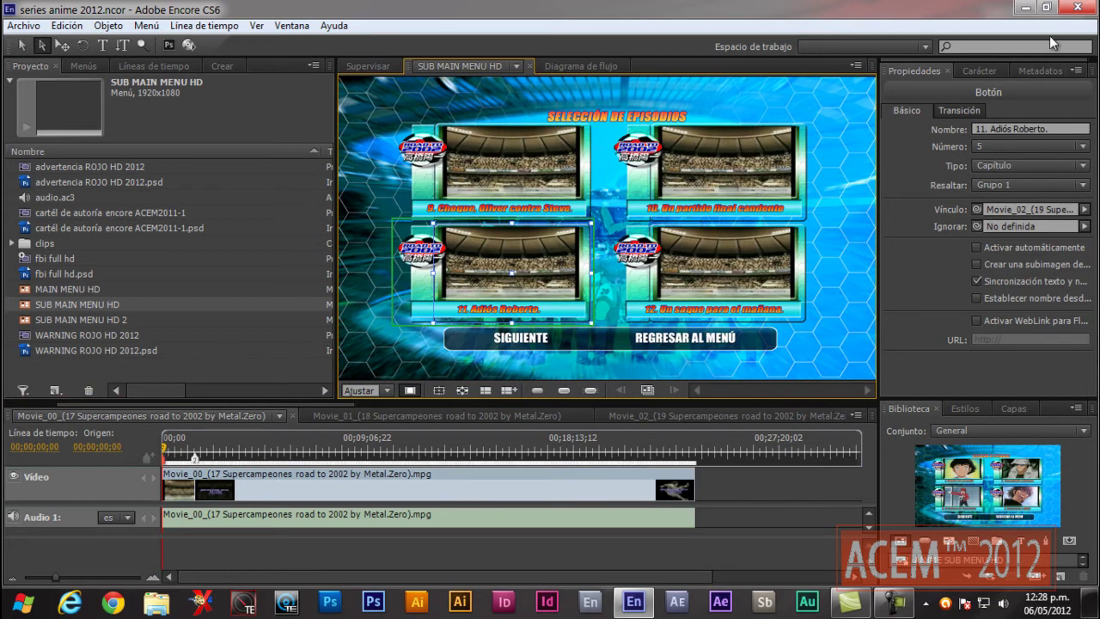
- Shrink the Encore window, browse to PROYECTOS PSD > anime > SUPERCAMPEONES 2002 > MENÚS and open the LISTA DE CAPÍTULOS TSUBASA RTO 2002 document in Word
{"action": "left_click", "coordinate": [1045, 7]}
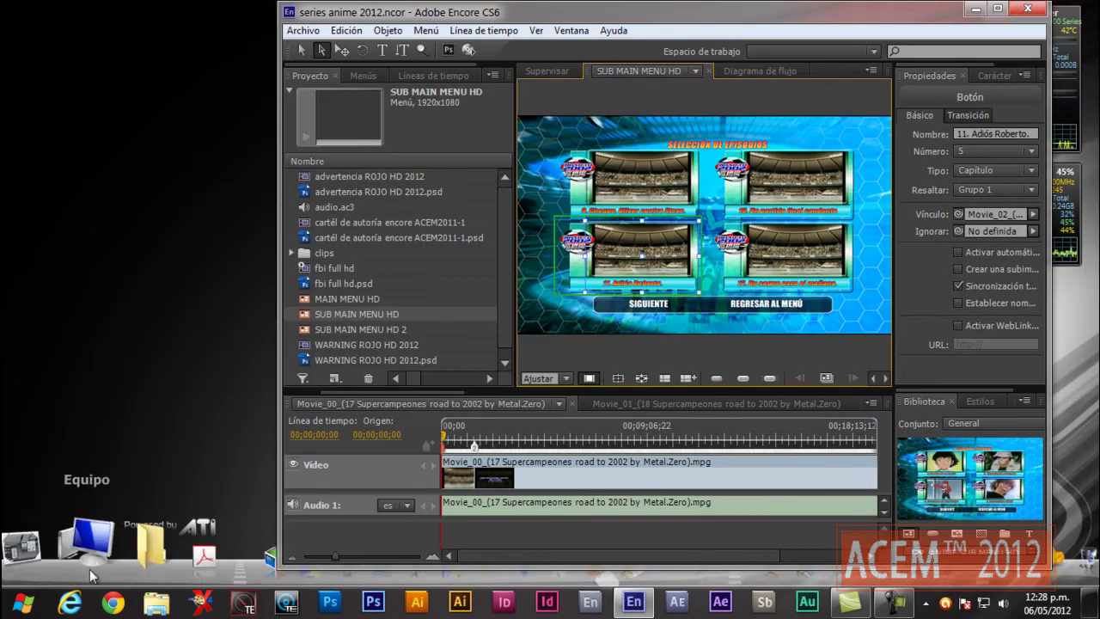
{"action": "mouse_move", "coordinate": [96, 552]}
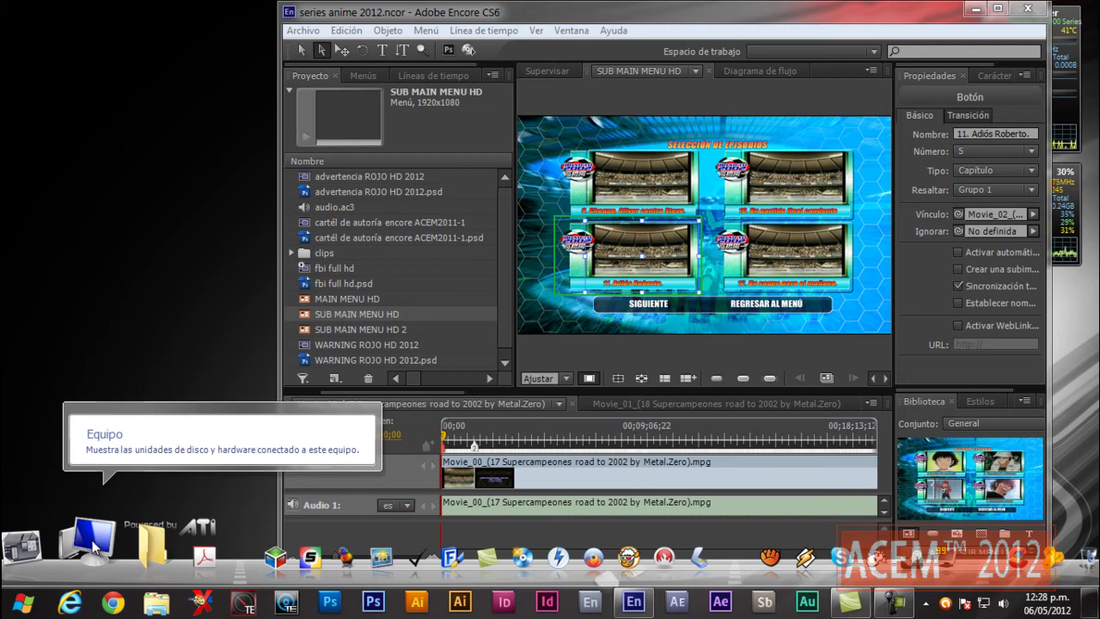
{"action": "left_click", "coordinate": [151, 543]}
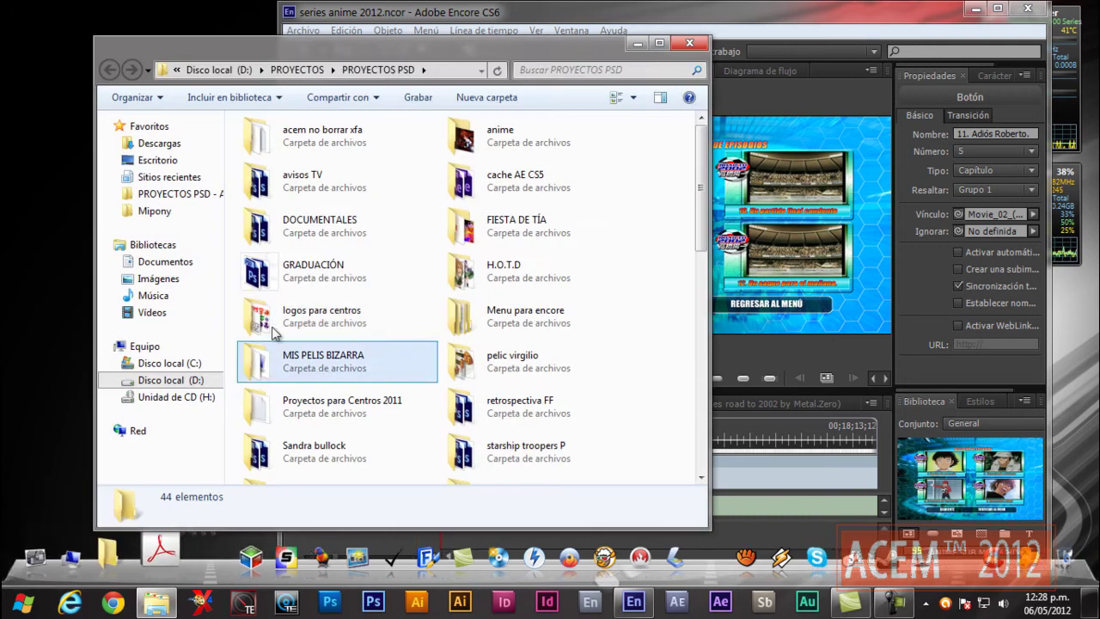
{"action": "double_click", "coordinate": [500, 146]}
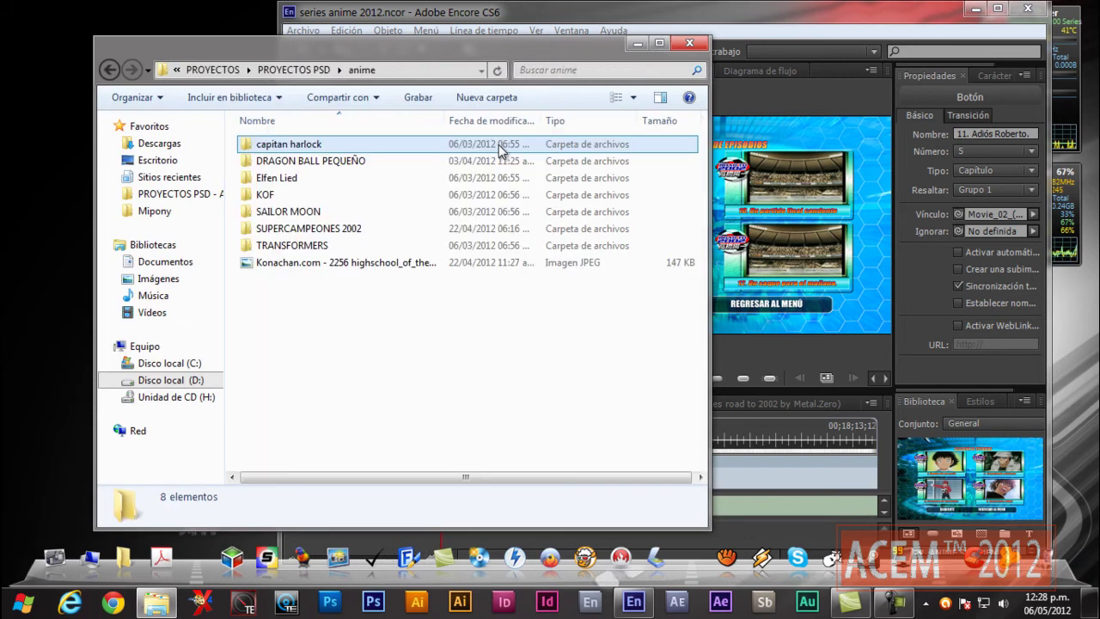
{"action": "double_click", "coordinate": [301, 228]}
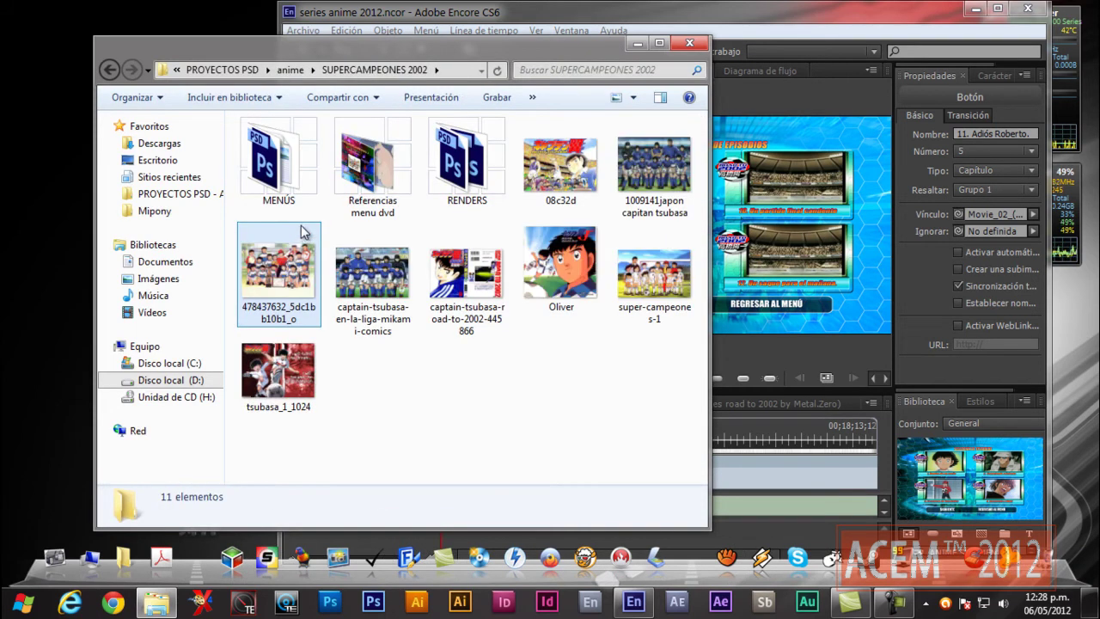
{"action": "double_click", "coordinate": [292, 159]}
{"action": "left_click", "coordinate": [258, 174]}
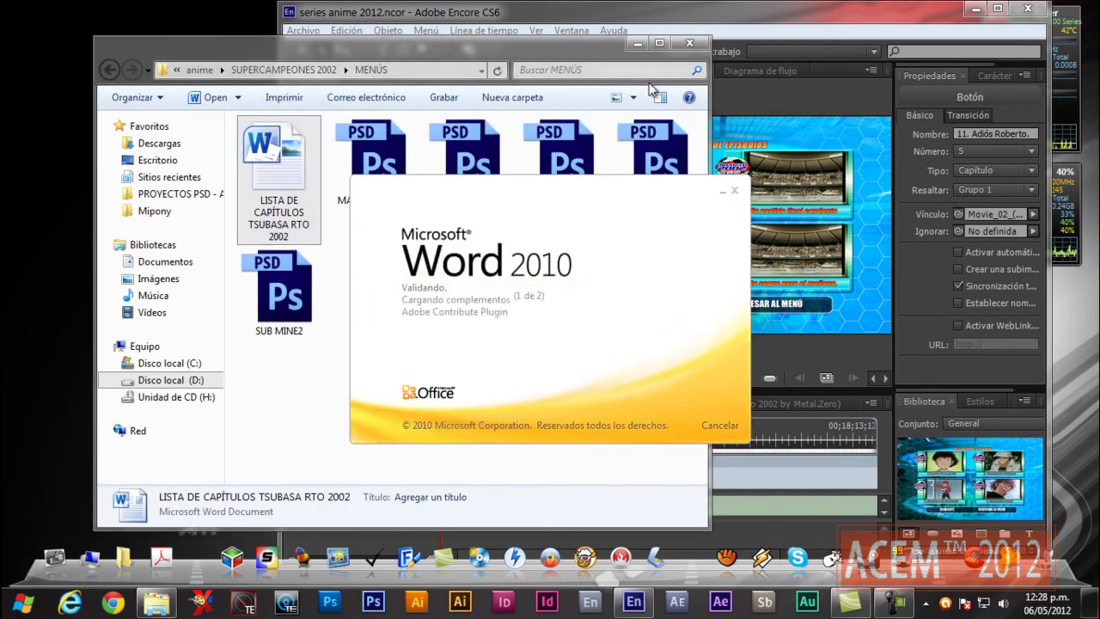
{"action": "left_click", "coordinate": [687, 42]}
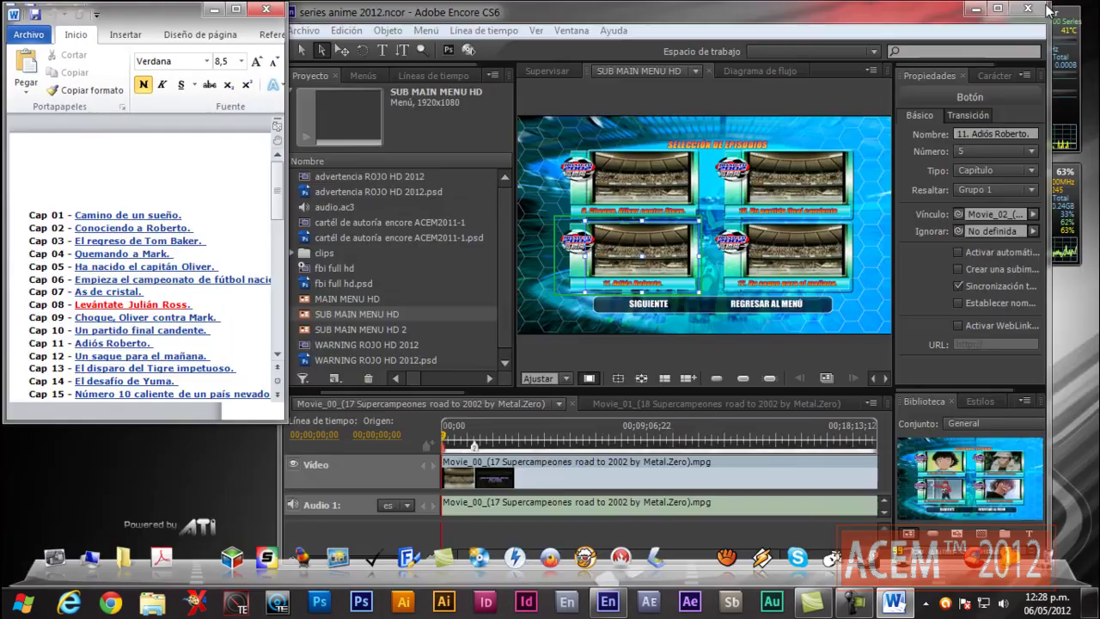
{"action": "left_click", "coordinate": [1045, 7]}
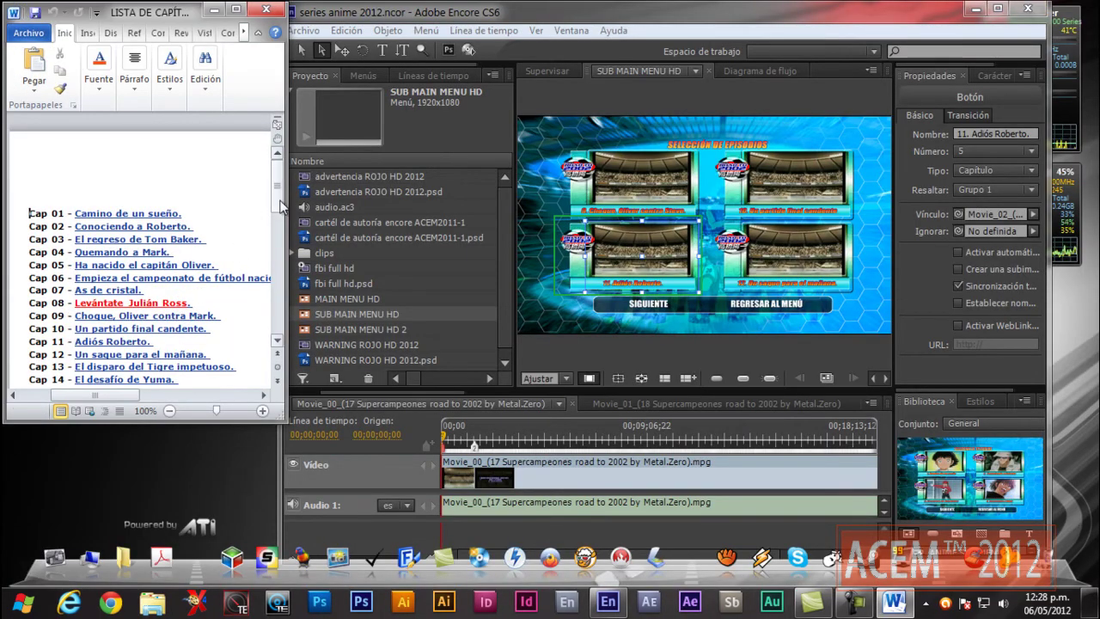
- Copy the Cap 17 title, "¡Final! Nankatsu contra Toho", from the episode list
{"action": "scroll", "coordinate": [280, 224], "scroll_direction": "down", "scroll_amount": 2}
{"action": "scroll", "coordinate": [281, 224], "scroll_direction": "down", "scroll_amount": 2}
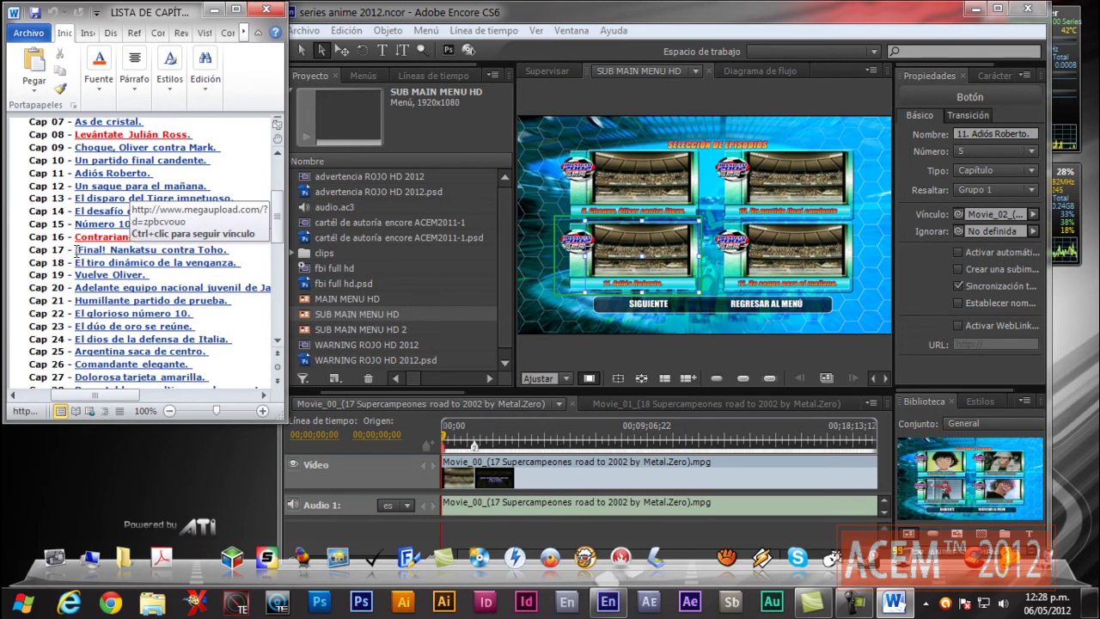
{"action": "left_click_drag", "start_coordinate": [76, 250], "coordinate": [228, 251]}
{"action": "key", "text": "ctrl+c"}
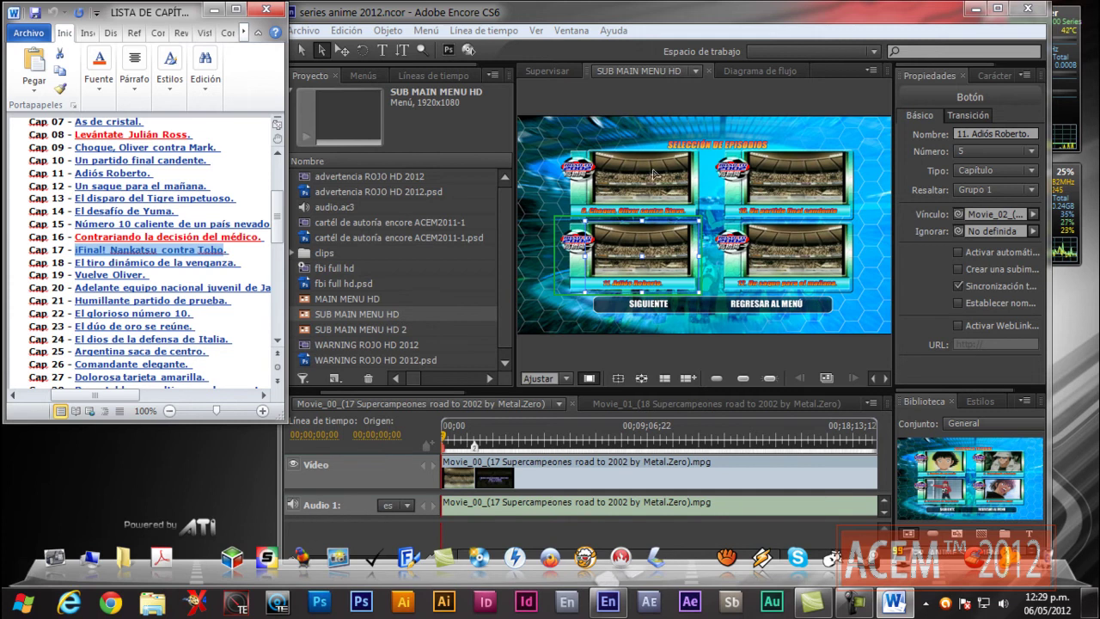
- Switch back to Encore and enlarge the SUB MAIN MENU HD view by shrinking the project list and timeline areas
{"action": "left_click", "coordinate": [519, 247]}
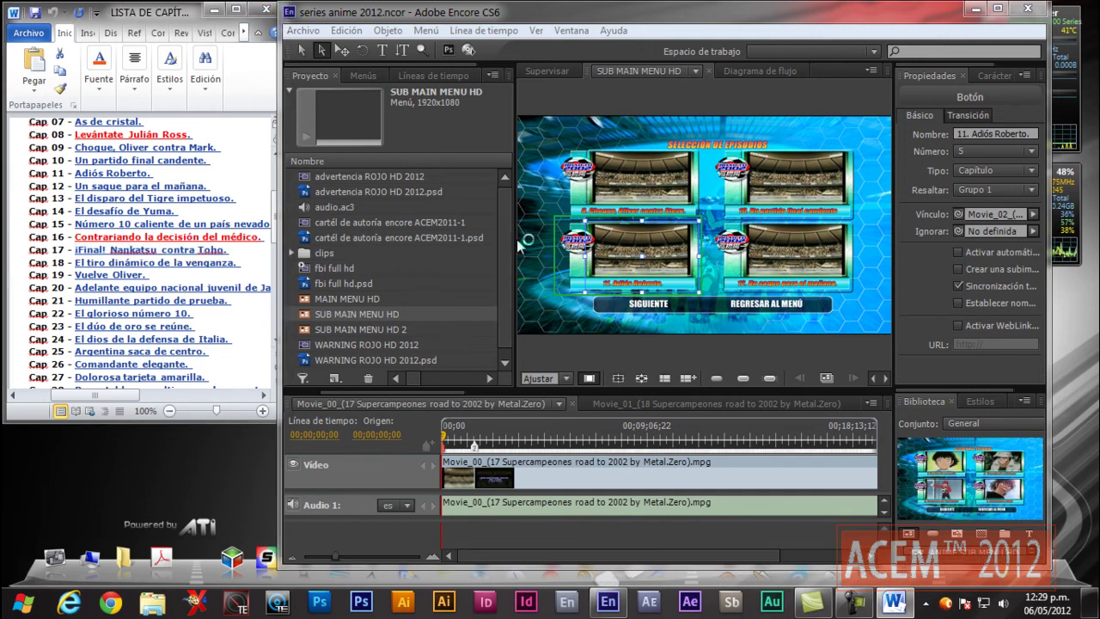
{"action": "left_click_drag", "start_coordinate": [514, 239], "coordinate": [384, 232]}
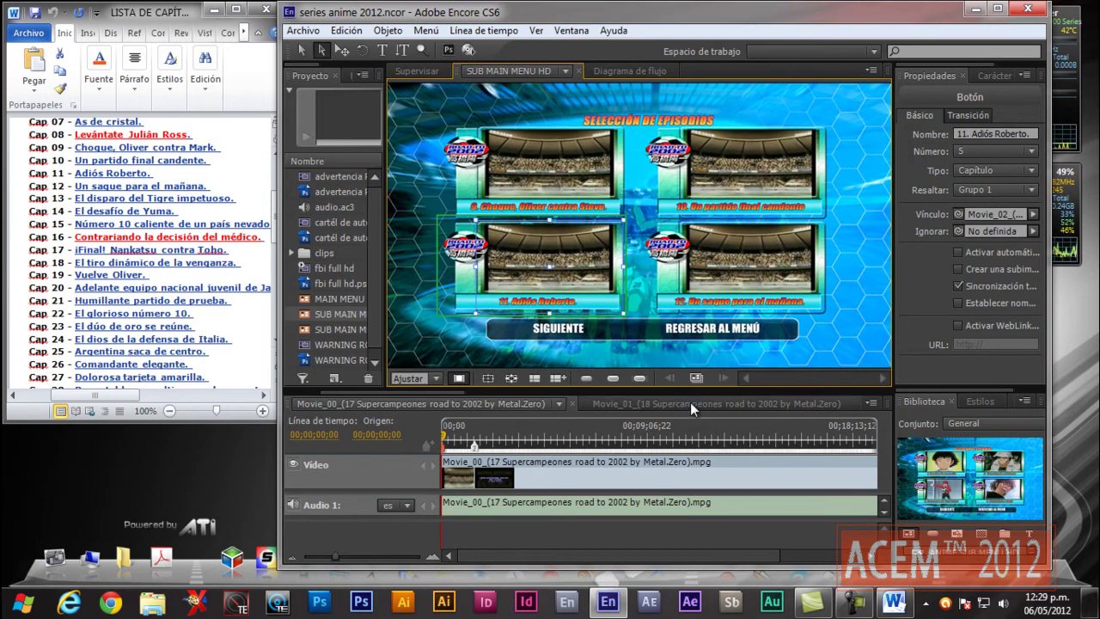
{"action": "left_click_drag", "start_coordinate": [643, 387], "coordinate": [643, 468]}
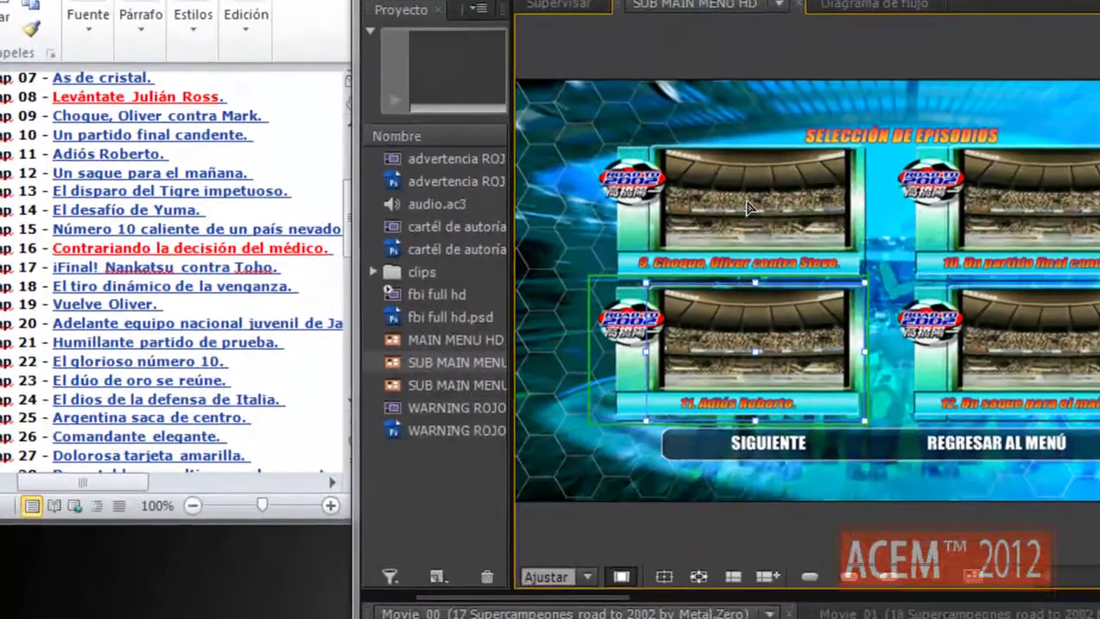
- Rename the episode 9 button of SUB MAIN MENU HD as 17. followed by the copied title, "¡Final! Nankatsu contra Toho"
{"action": "left_click", "coordinate": [612, 209]}
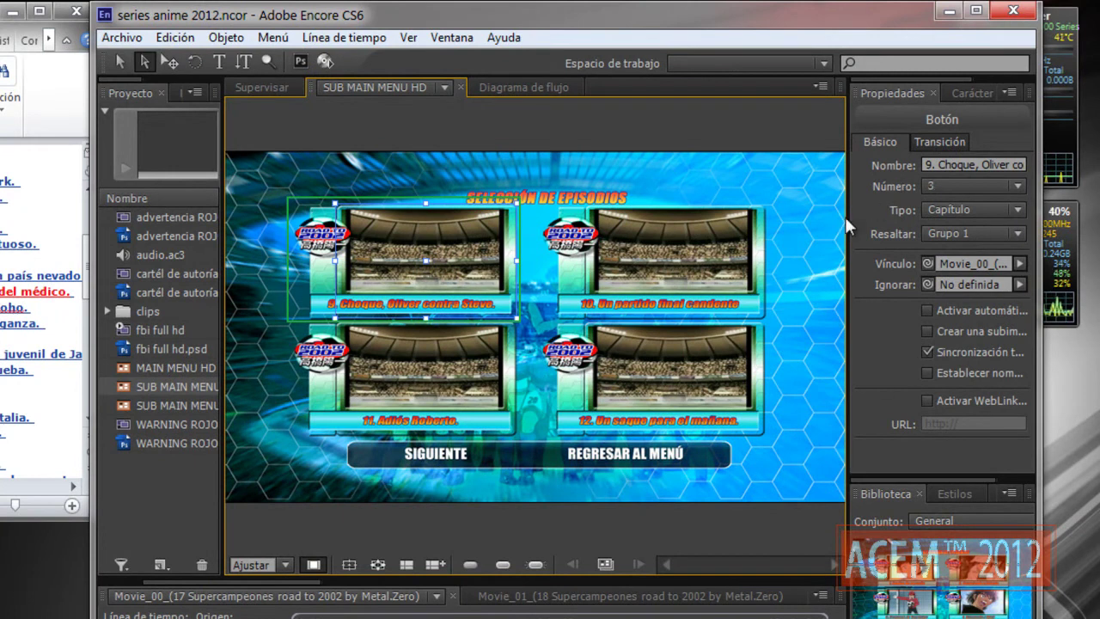
{"action": "left_click_drag", "start_coordinate": [847, 216], "coordinate": [796, 216]}
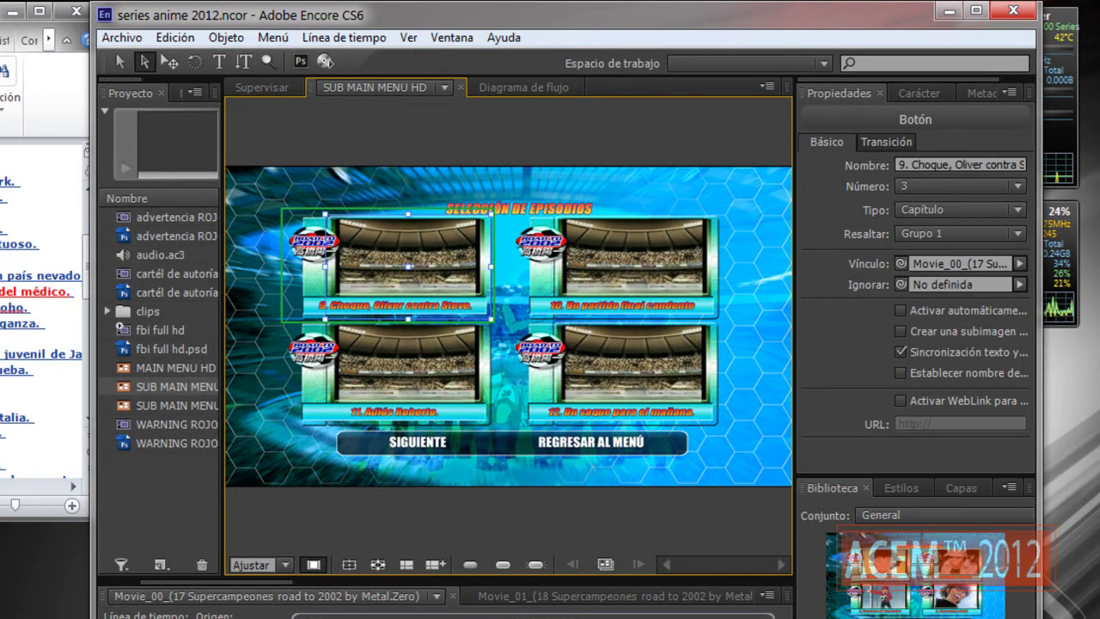
{"action": "left_click", "coordinate": [896, 165]}
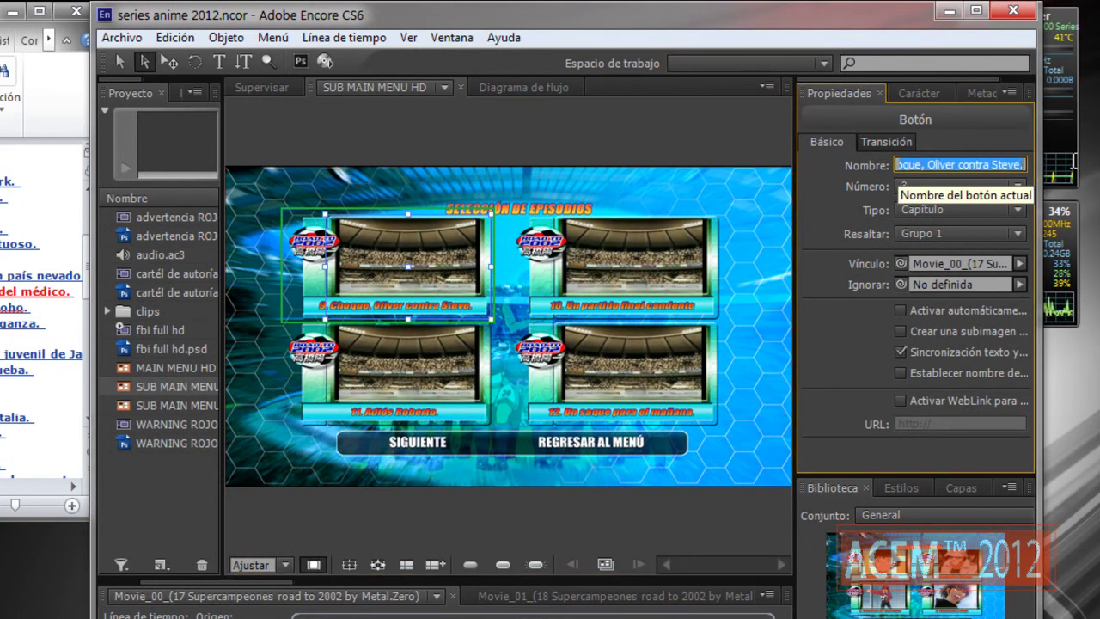
{"action": "type", "text": "1"}
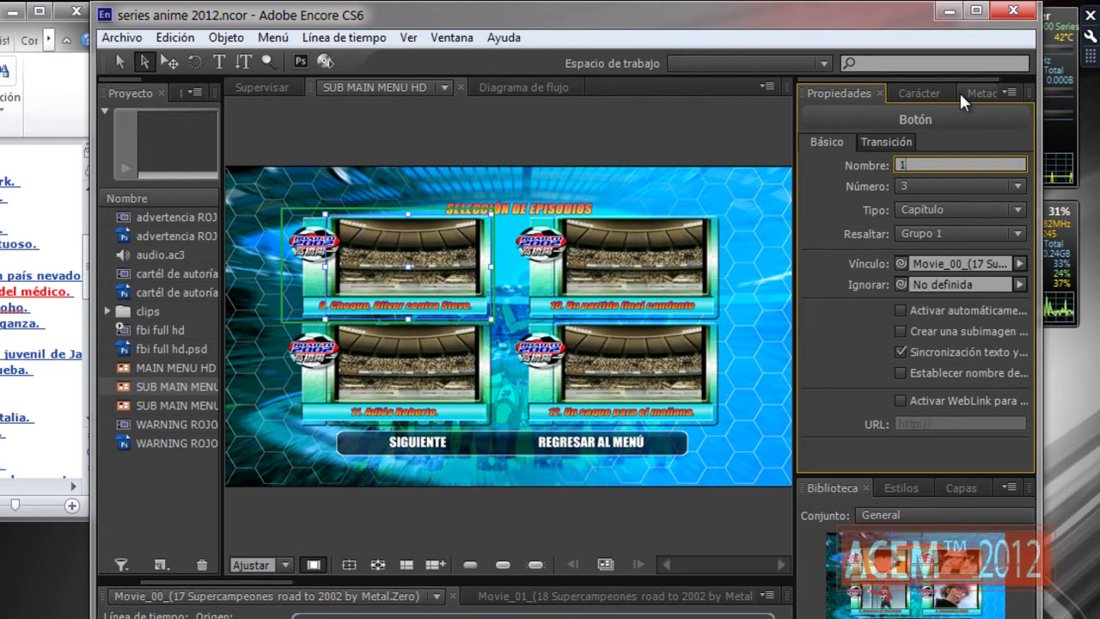
{"action": "type", "text": "7."}
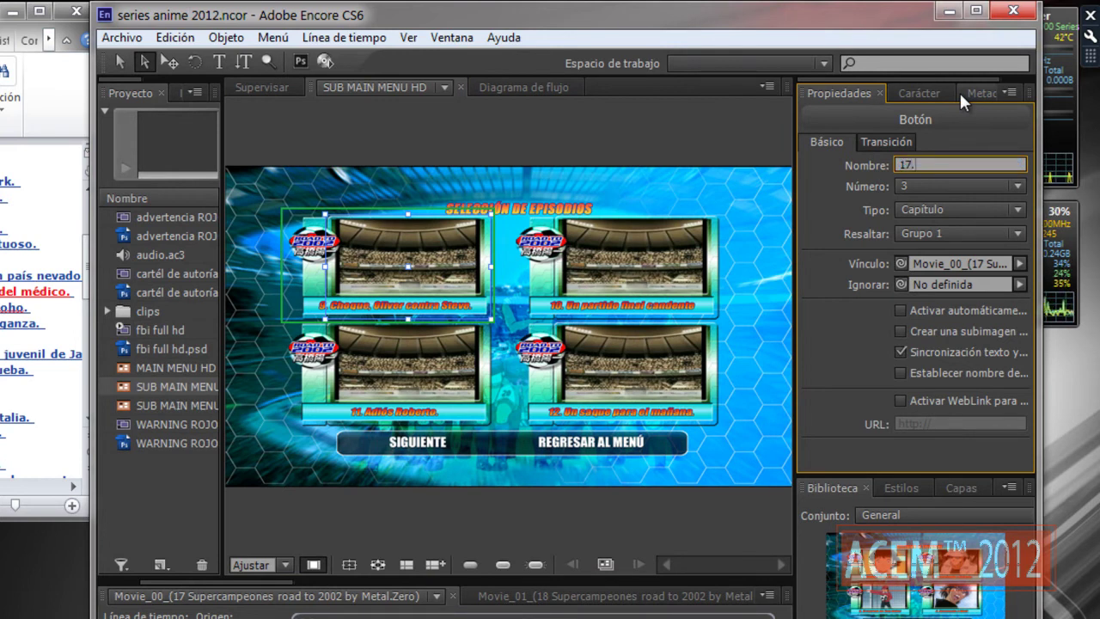
{"action": "key", "text": "ctrl+v"}
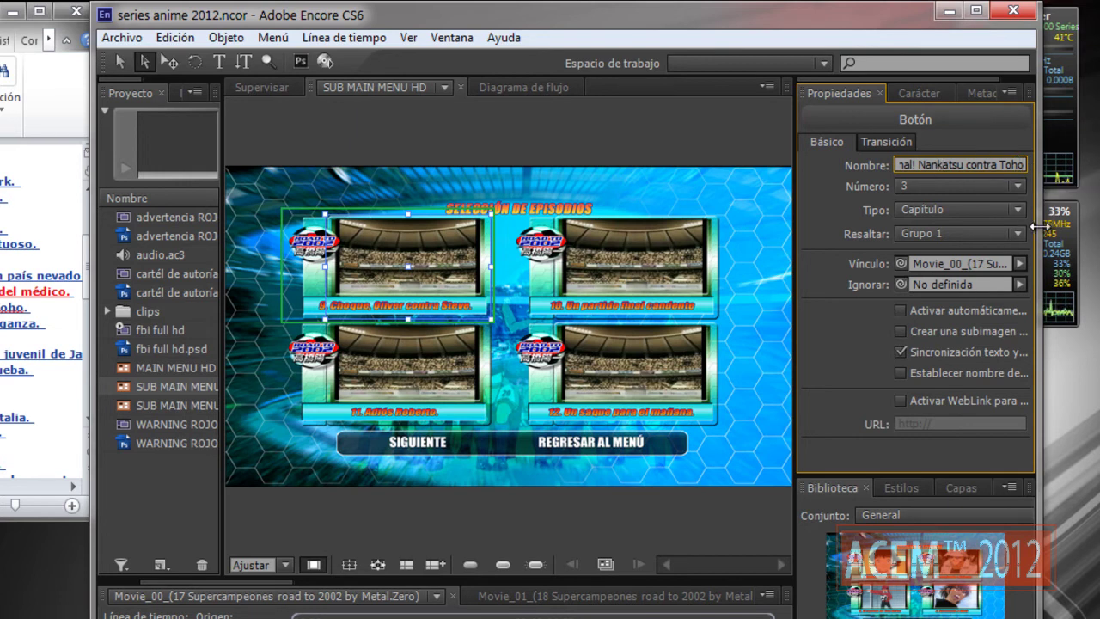
{"action": "left_click_drag", "start_coordinate": [1037, 225], "coordinate": [1087, 224]}
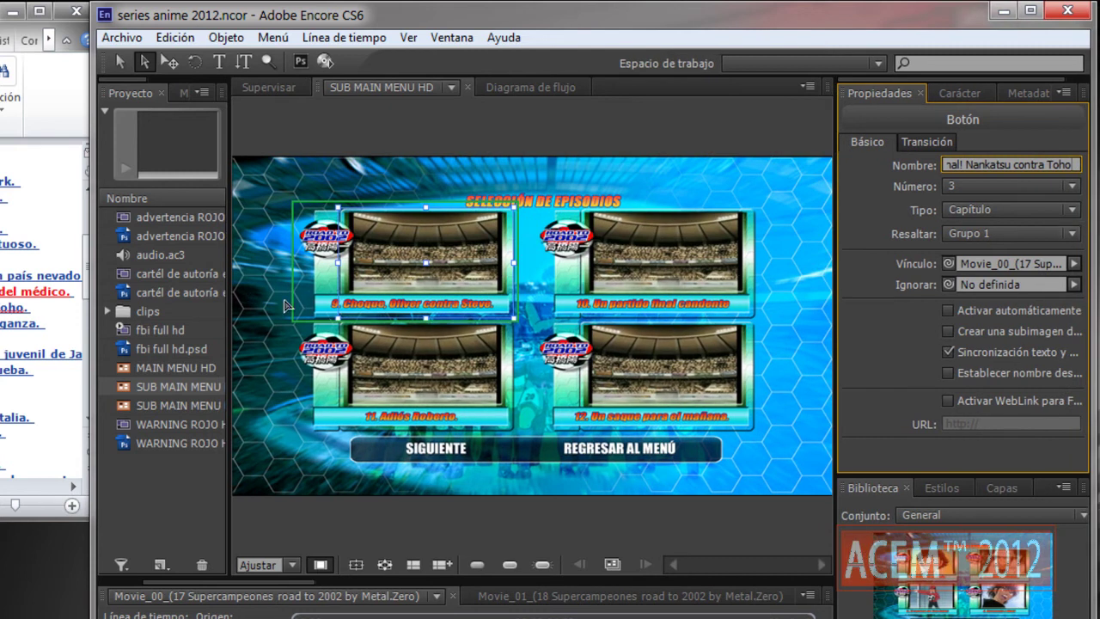
{"action": "key", "text": "Return"}
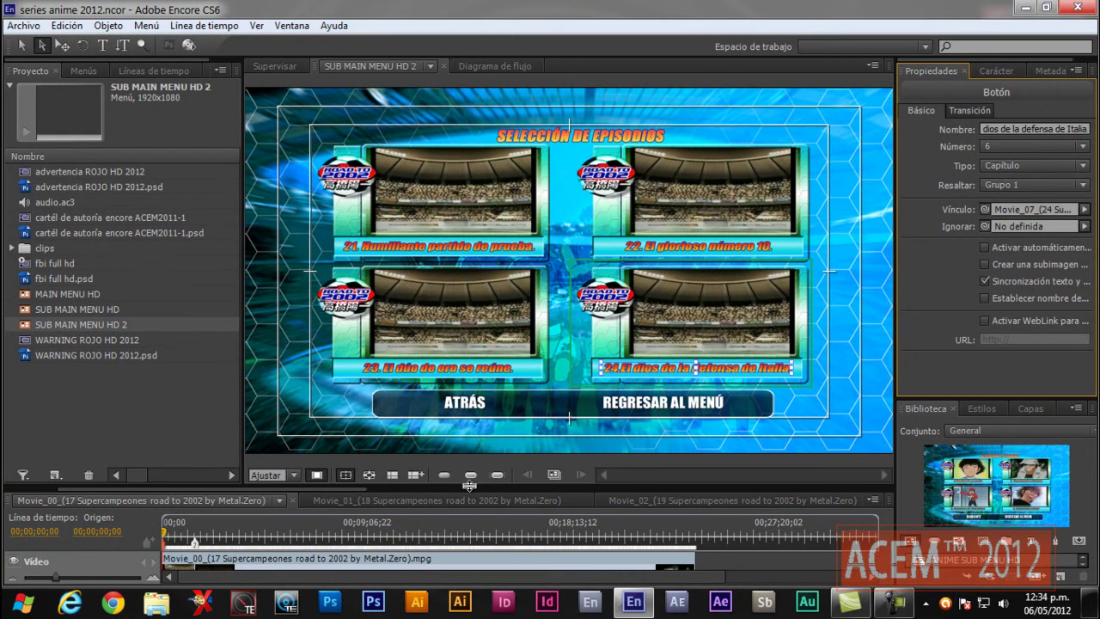
- With SUB MAIN MENU HD open, enlarge the timeline area and preview the Movie_00 timeline with its playhead at 00;02;23;02
{"action": "left_click_drag", "start_coordinate": [469, 487], "coordinate": [471, 424]}
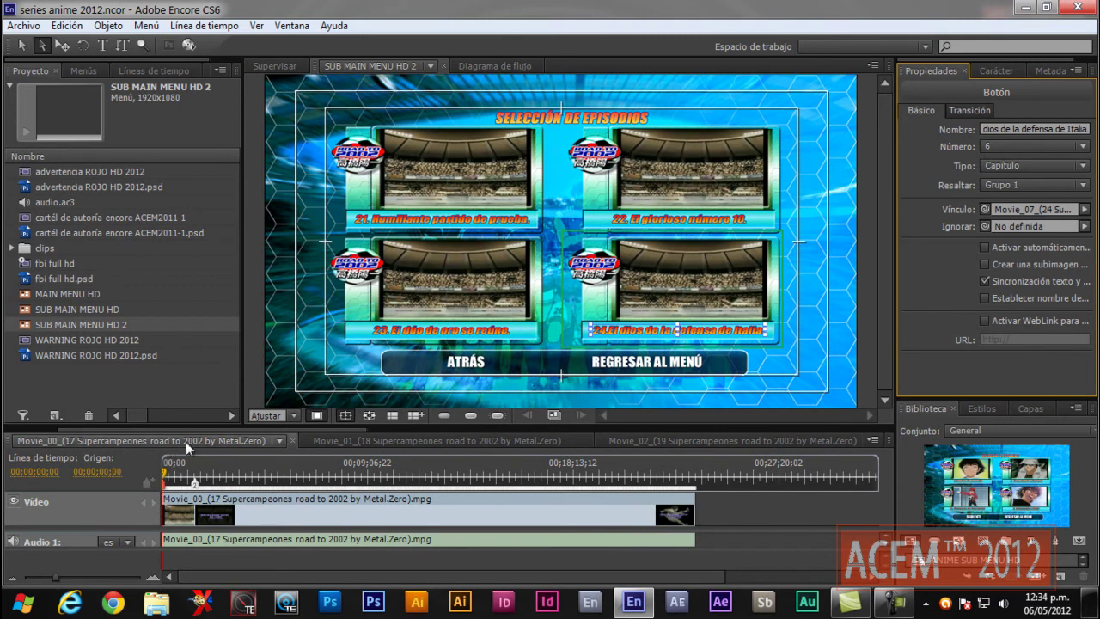
{"action": "double_click", "coordinate": [91, 312]}
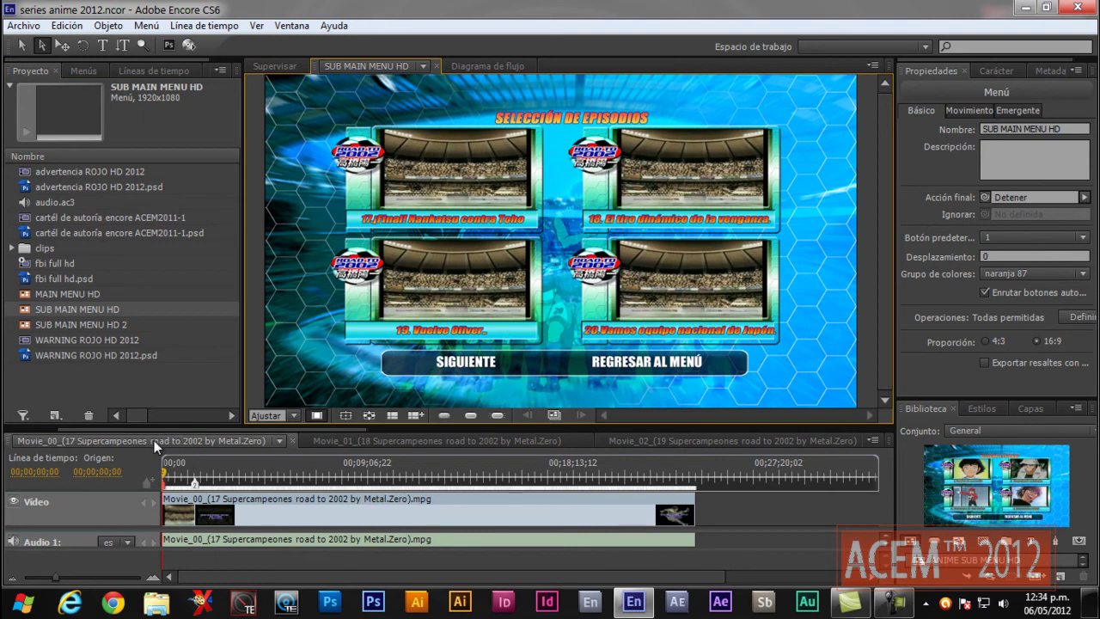
{"action": "left_click", "coordinate": [166, 486]}
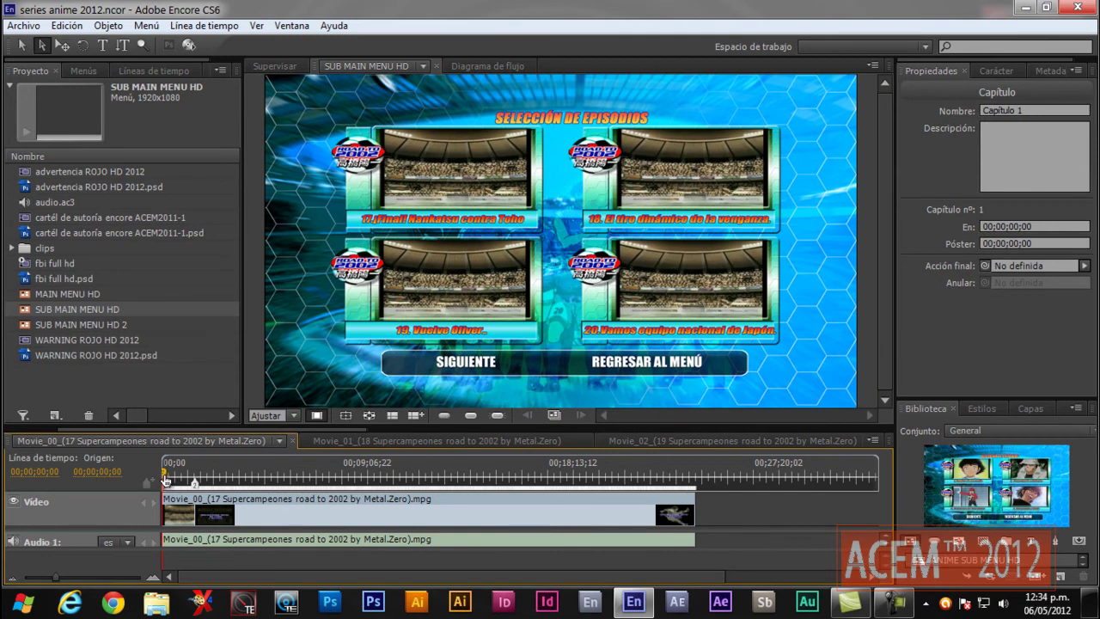
{"action": "left_click_drag", "start_coordinate": [167, 475], "coordinate": [216, 475]}
{"action": "left_click", "coordinate": [274, 66]}
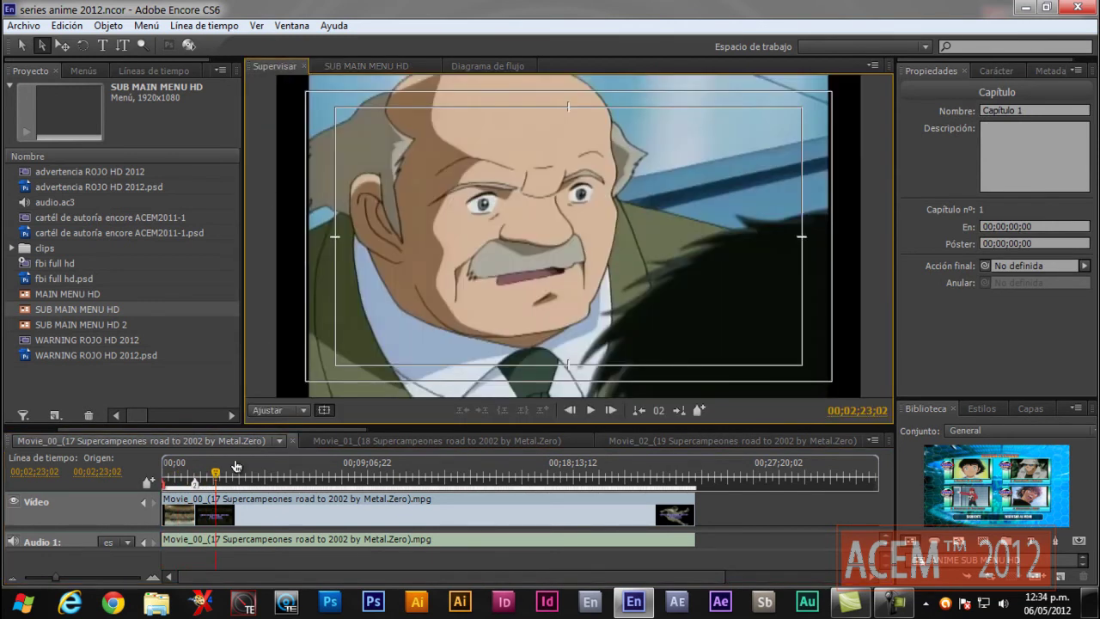
{"action": "left_click", "coordinate": [379, 65]}
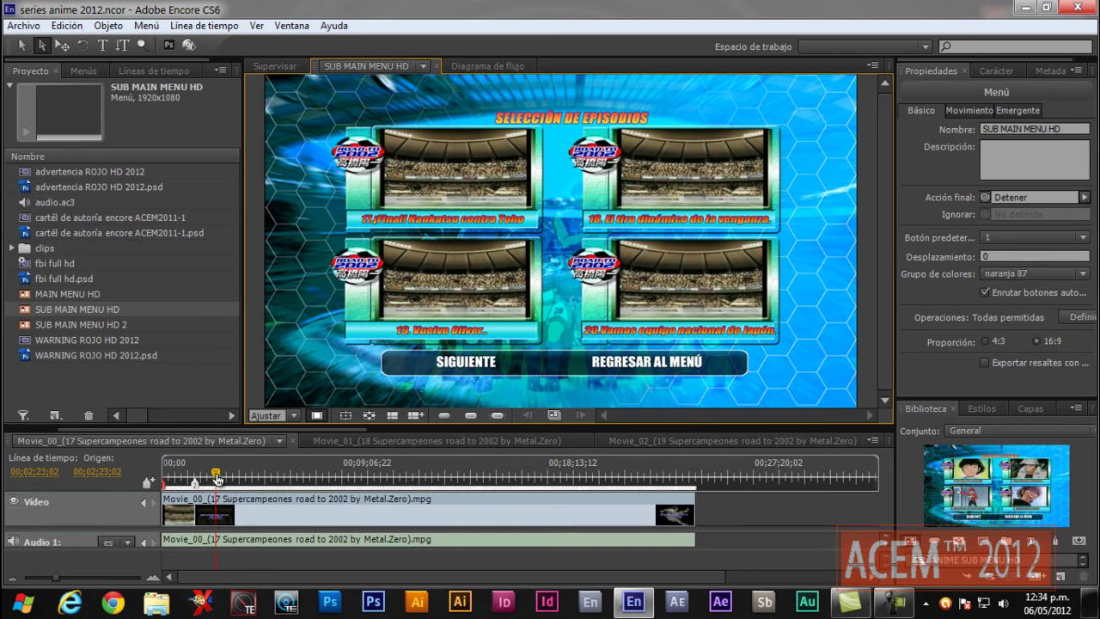
- Set the poster frame of the Movie_00 timeline's Capítulo 1 to the running players shot at 00;18;19;23
{"action": "left_click", "coordinate": [217, 479]}
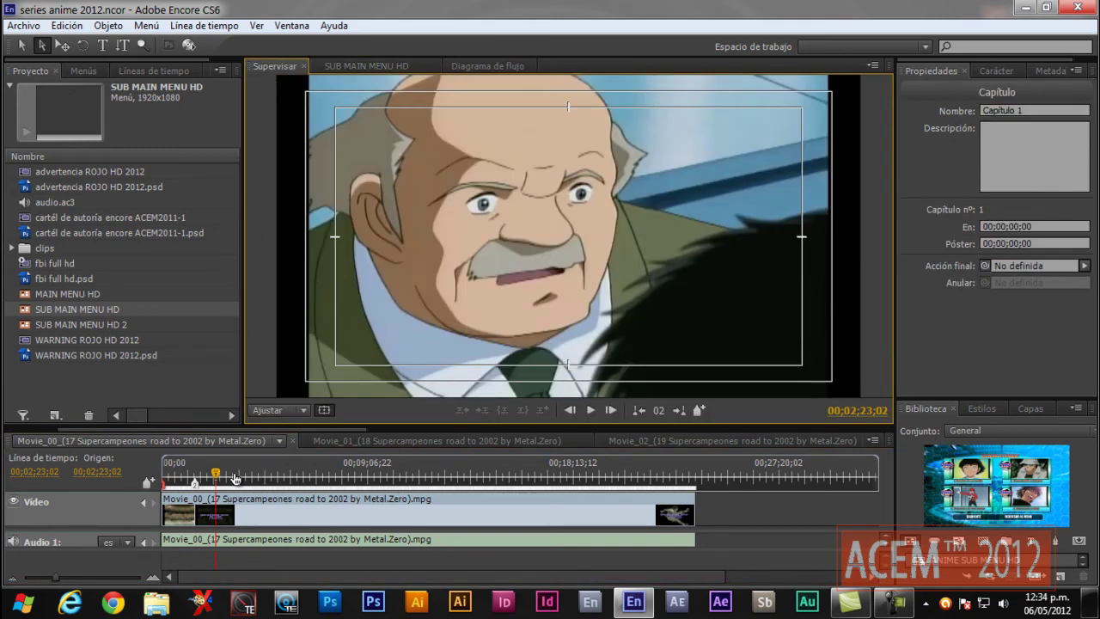
{"action": "left_click_drag", "start_coordinate": [225, 478], "coordinate": [580, 501]}
{"action": "left_click_drag", "start_coordinate": [576, 499], "coordinate": [575, 499]}
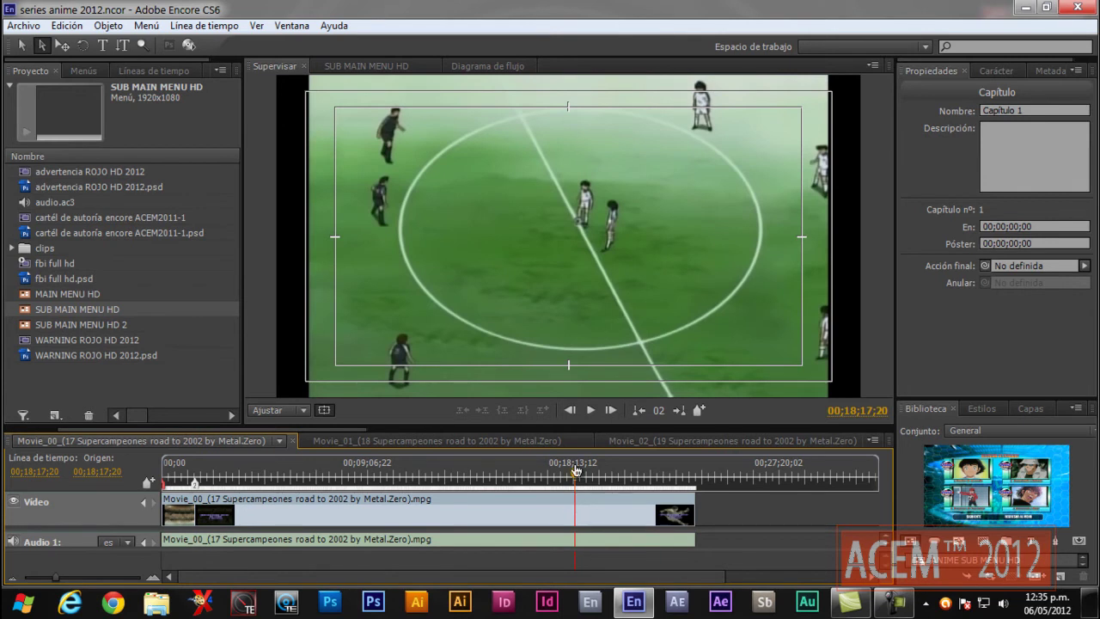
{"action": "left_click_drag", "start_coordinate": [575, 478], "coordinate": [576, 478]}
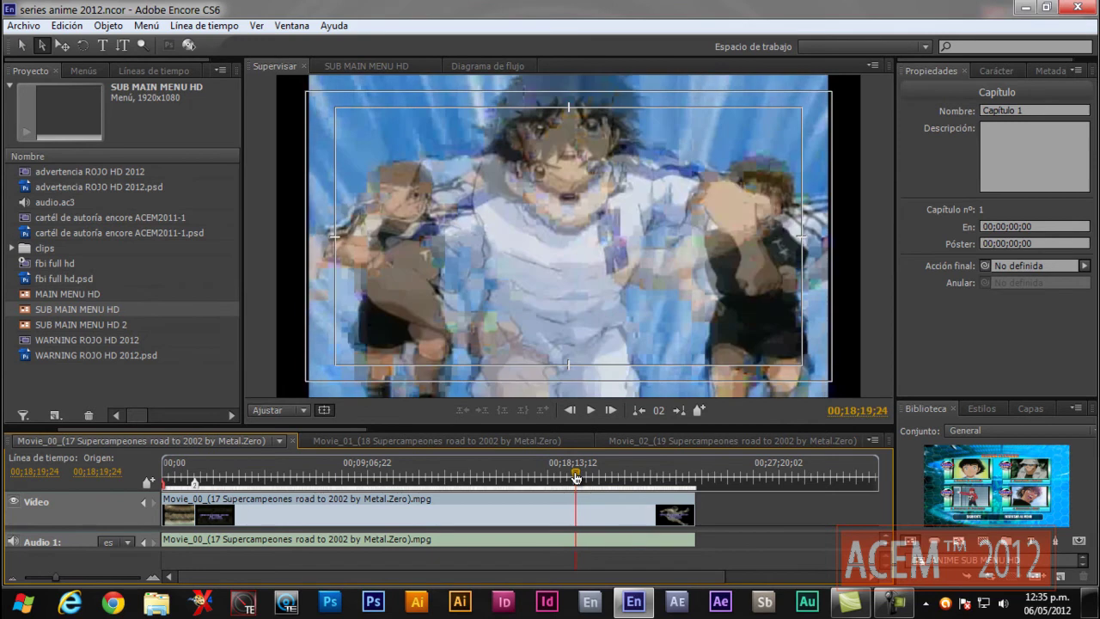
{"action": "left_click", "coordinate": [570, 411]}
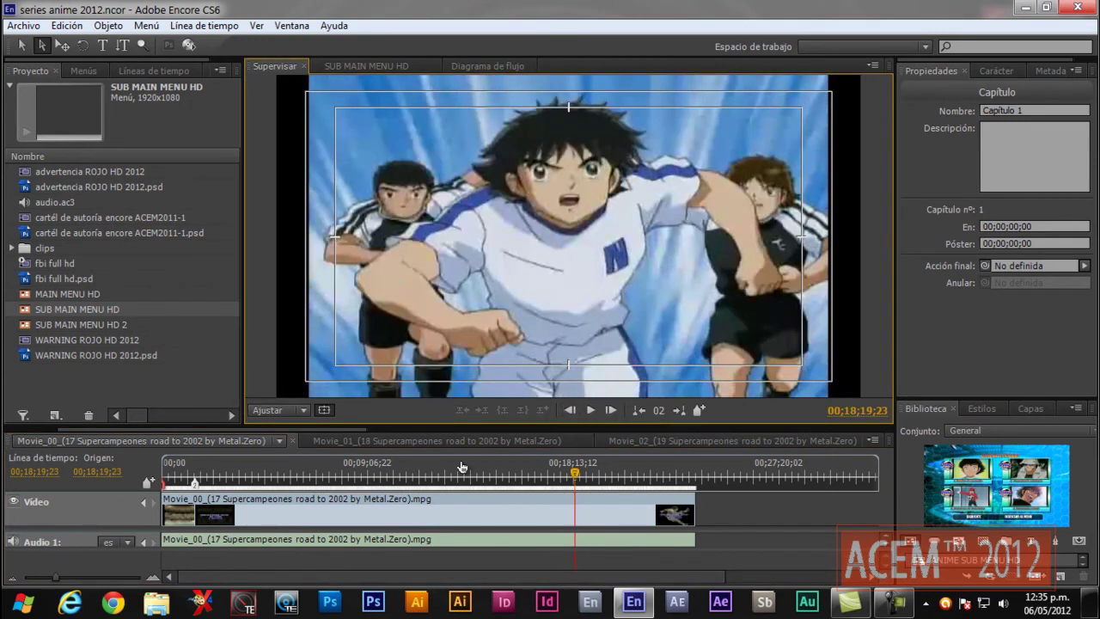
{"action": "right_click", "coordinate": [575, 478]}
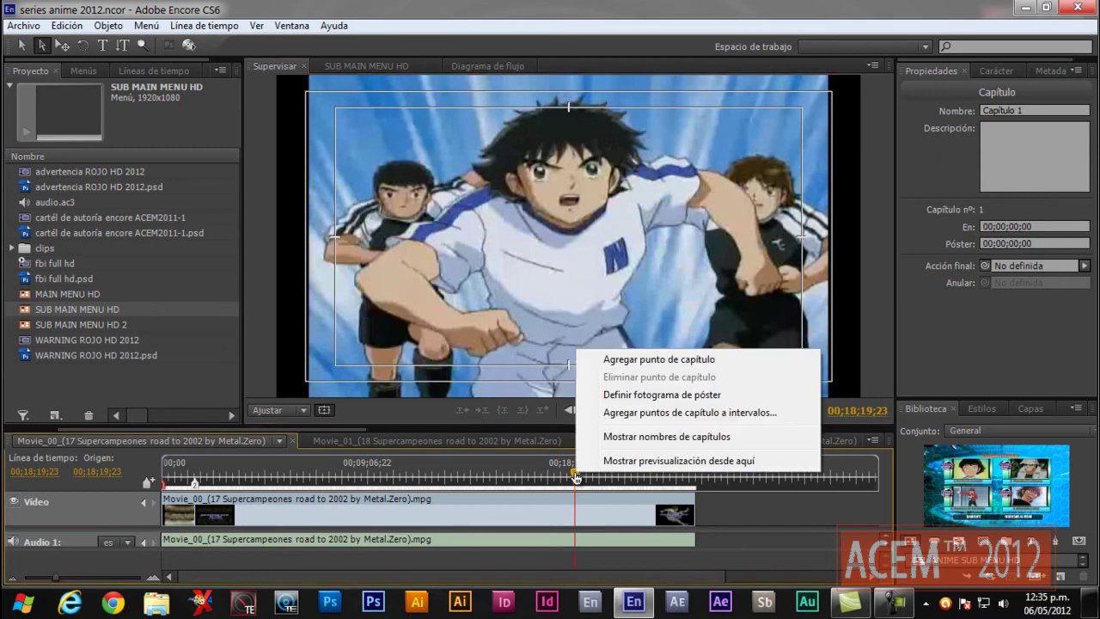
{"action": "left_click", "coordinate": [649, 397]}
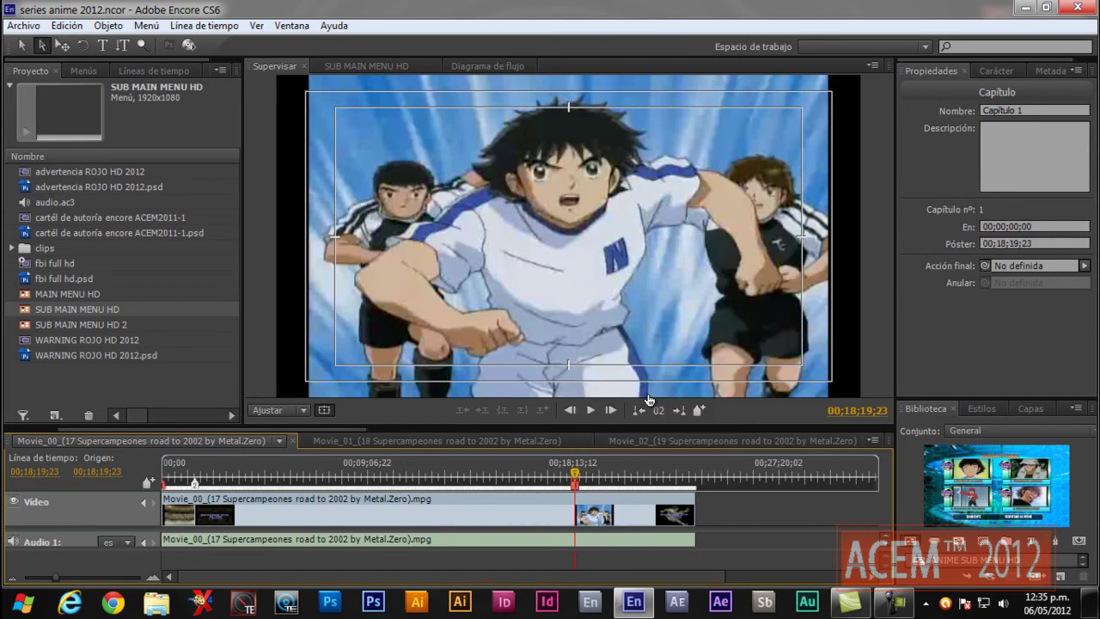
- Return to SUB MAIN MENU HD and inspect the new thumbnail with the selected and activated subpicture highlights, ending with highlights off
{"action": "left_click", "coordinate": [342, 65]}
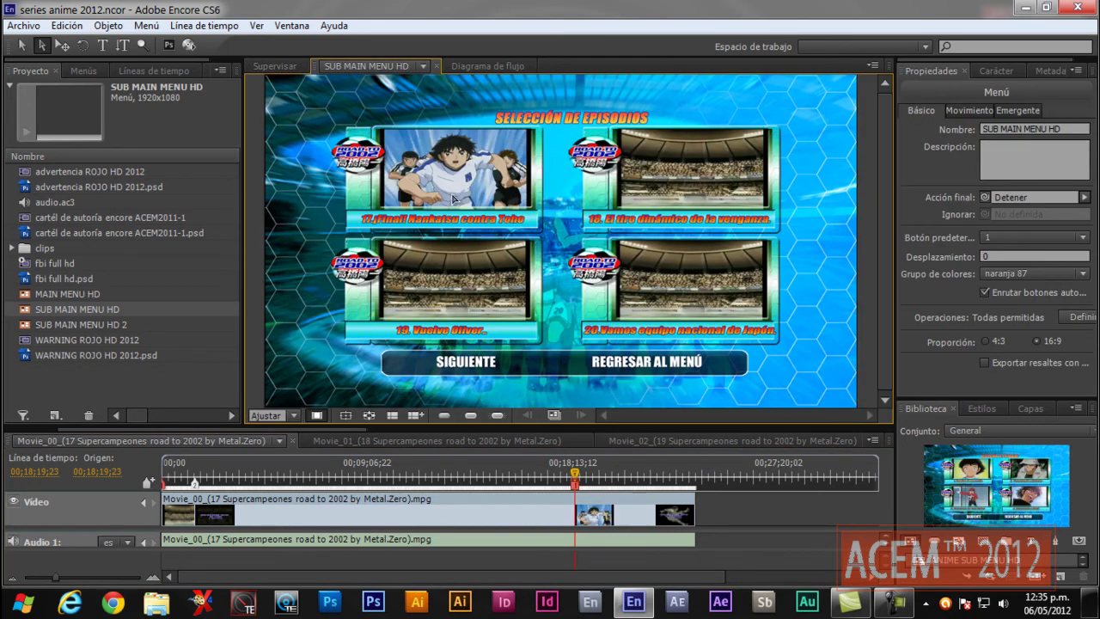
{"action": "left_click", "coordinate": [470, 415]}
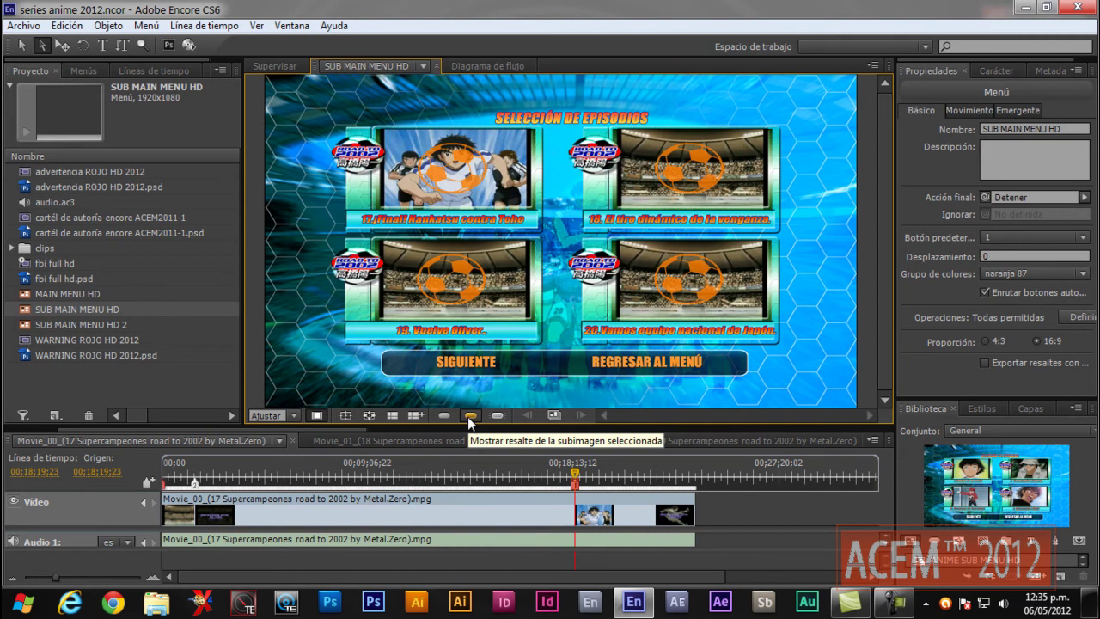
{"action": "left_click", "coordinate": [497, 416]}
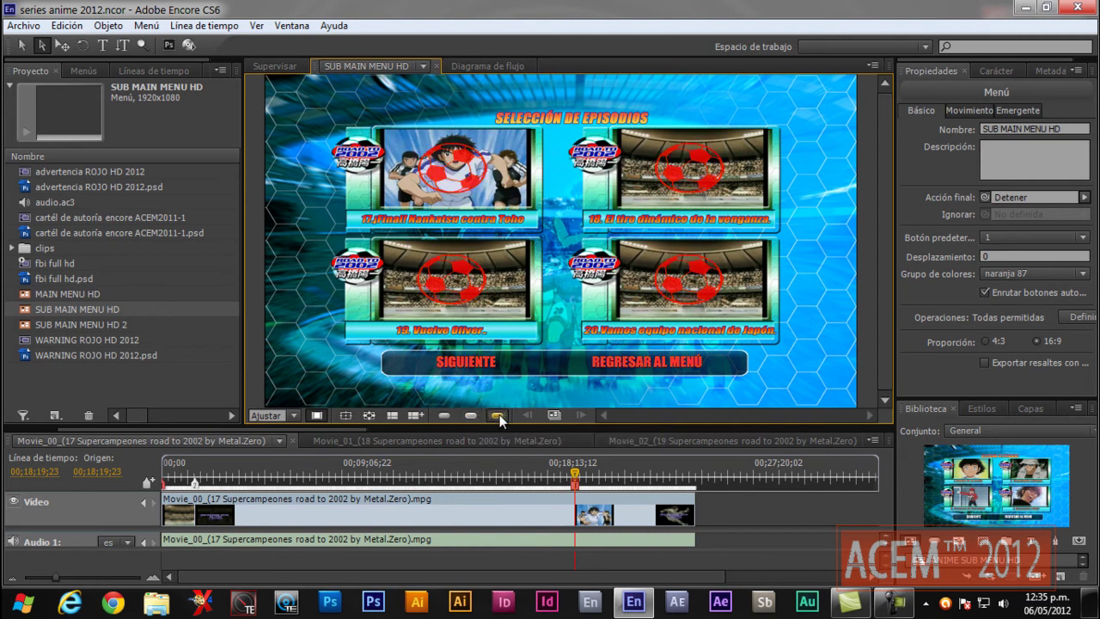
{"action": "left_click", "coordinate": [474, 415]}
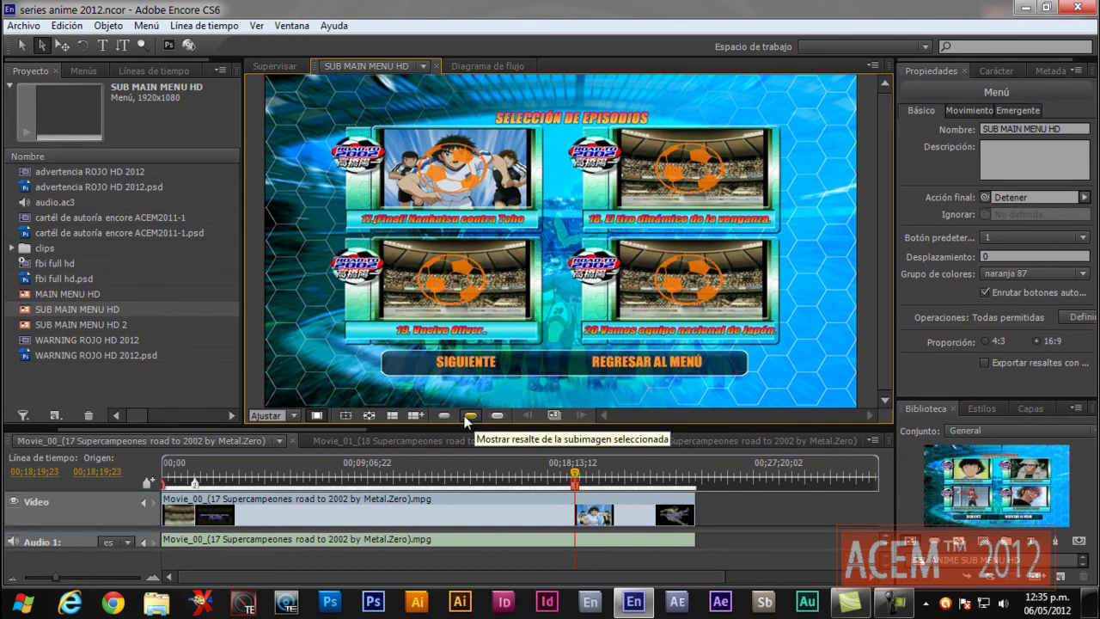
{"action": "left_click", "coordinate": [466, 415]}
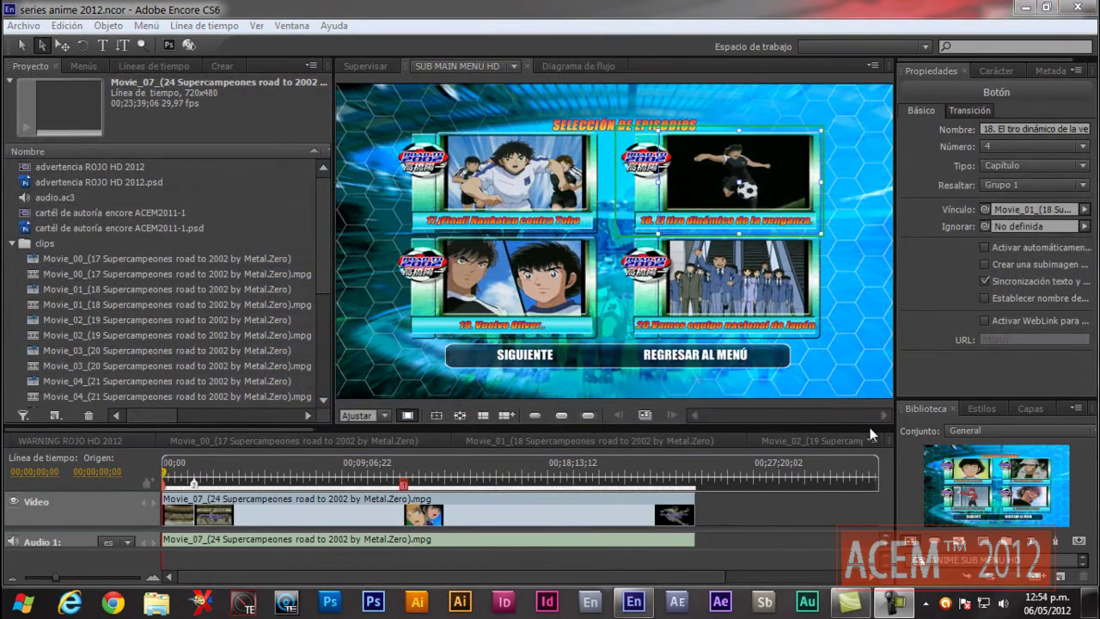
- Review the end action of the Movie_00 timeline in the clips folder, then collapse the folder
{"action": "mouse_move", "coordinate": [326, 226]}
{"action": "left_mouse_down"}
{"action": "mouse_move", "coordinate": [321, 313]}
{"action": "mouse_move", "coordinate": [324, 242]}
{"action": "left_mouse_up"}
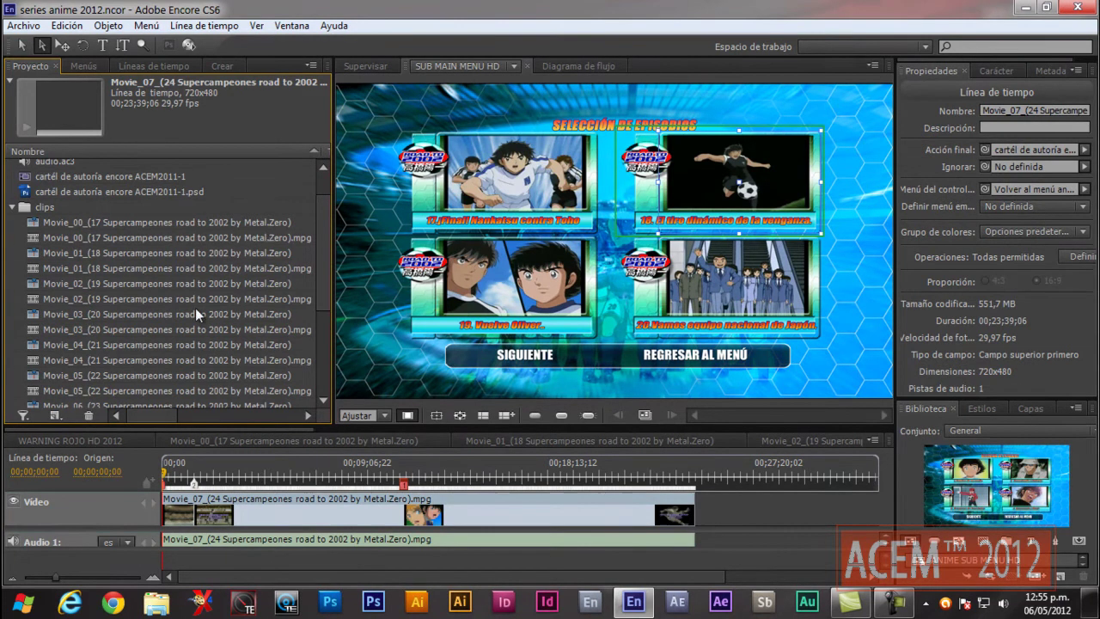
{"action": "mouse_move", "coordinate": [324, 231]}
{"action": "left_mouse_down"}
{"action": "mouse_move", "coordinate": [324, 283]}
{"action": "mouse_move", "coordinate": [325, 241]}
{"action": "mouse_move", "coordinate": [321, 267]}
{"action": "mouse_move", "coordinate": [325, 241]}
{"action": "mouse_move", "coordinate": [325, 252]}
{"action": "left_mouse_up"}
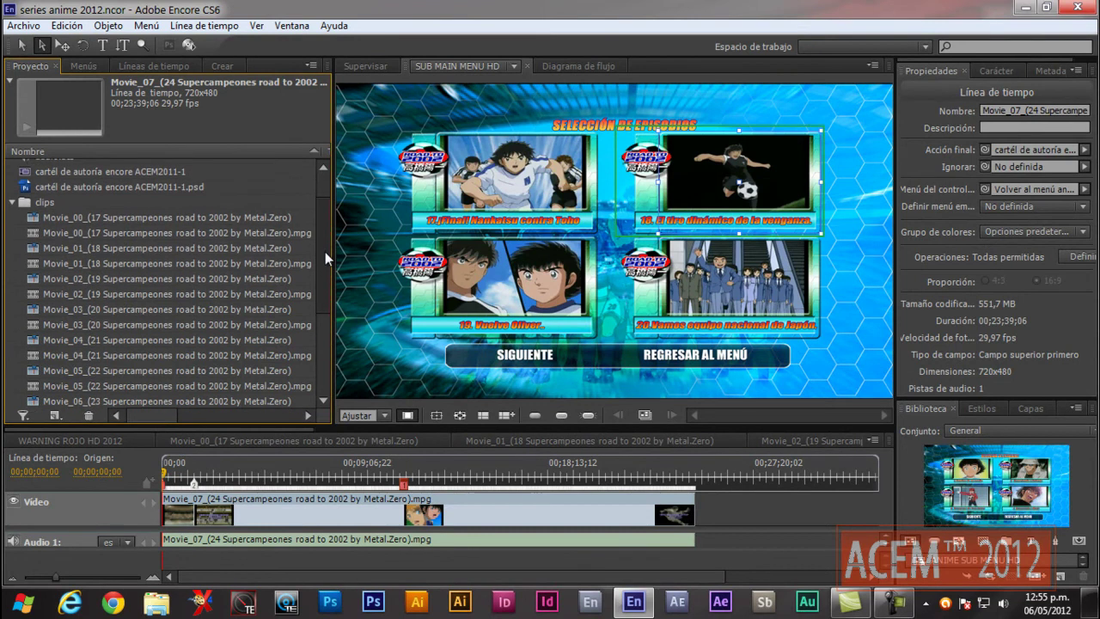
{"action": "left_click", "coordinate": [95, 218]}
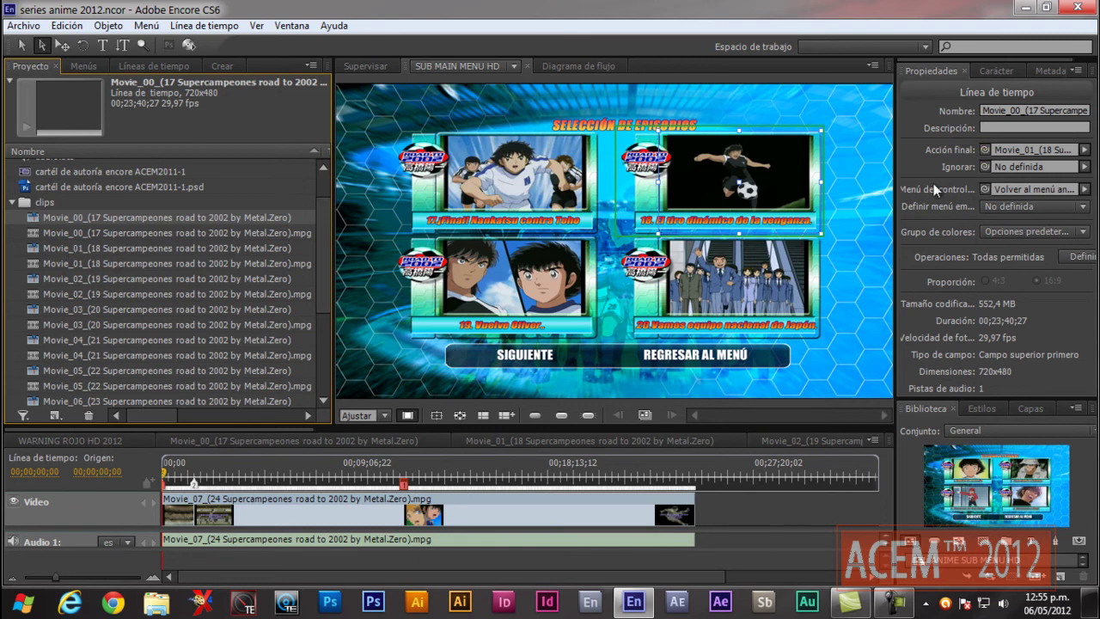
{"action": "left_click_drag", "start_coordinate": [321, 235], "coordinate": [157, 222]}
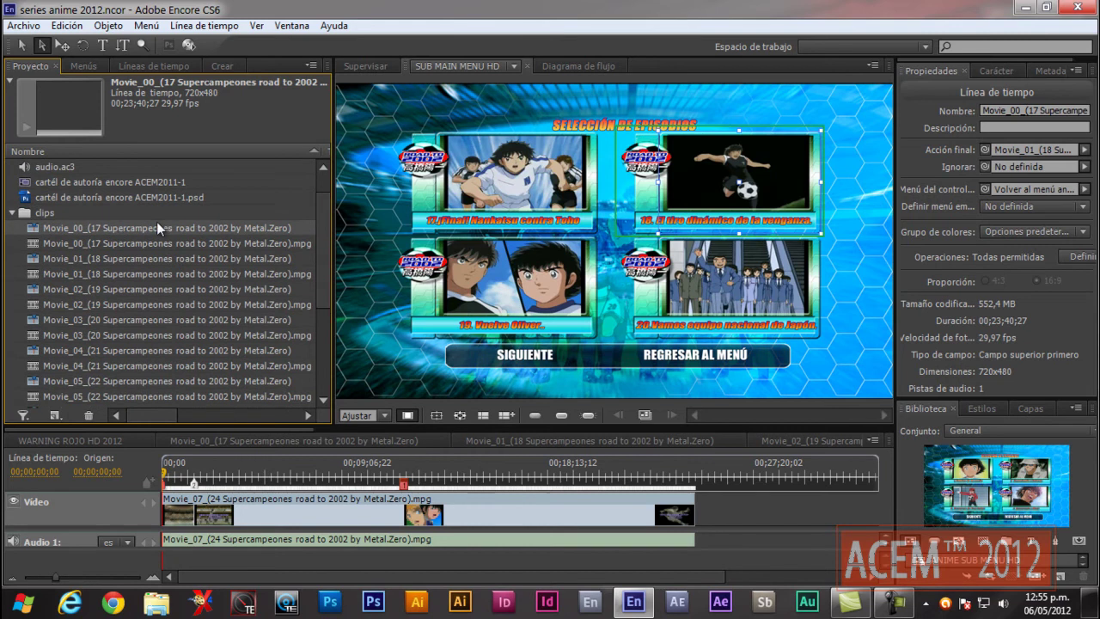
{"action": "left_click", "coordinate": [12, 212]}
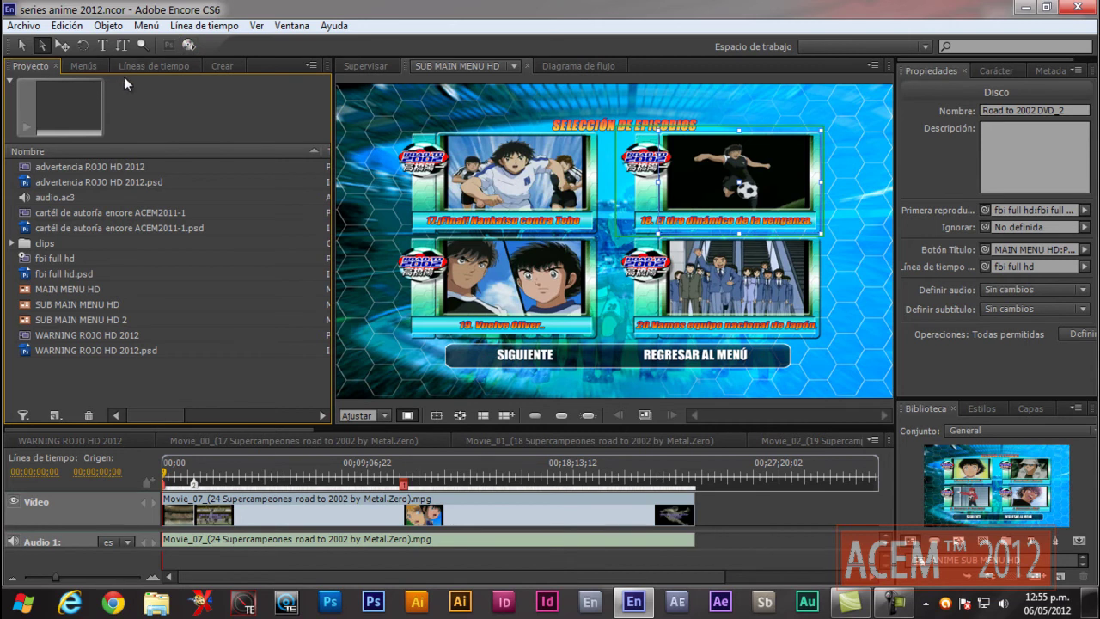
- Run the project check with all check categories enabled, then close the check window
{"action": "left_click", "coordinate": [220, 66]}
{"action": "left_click", "coordinate": [255, 120]}
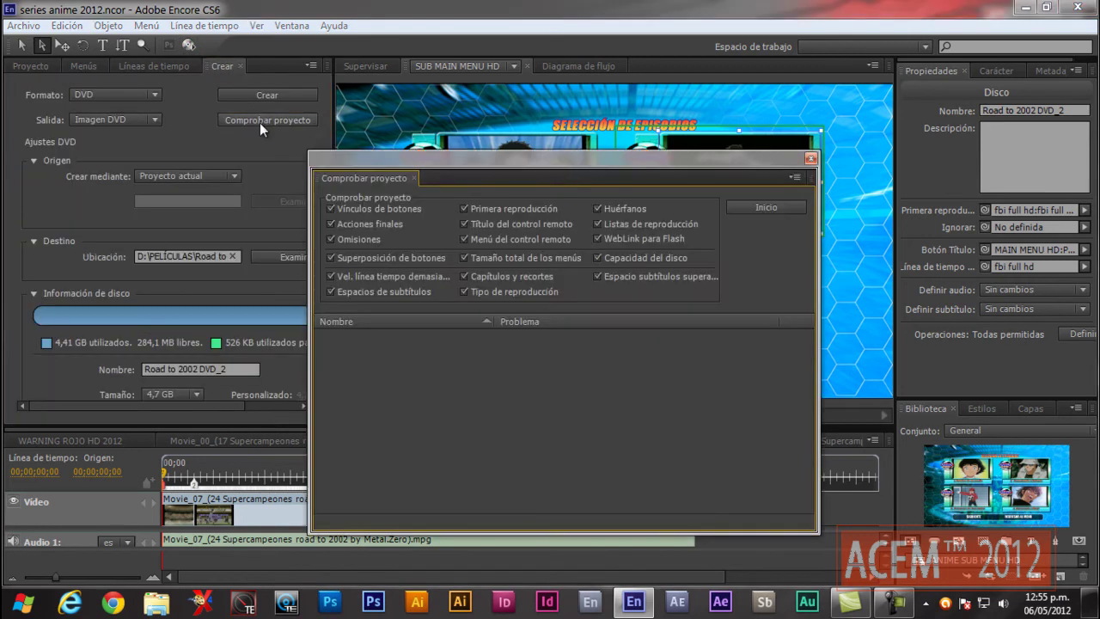
{"action": "left_click", "coordinate": [759, 209]}
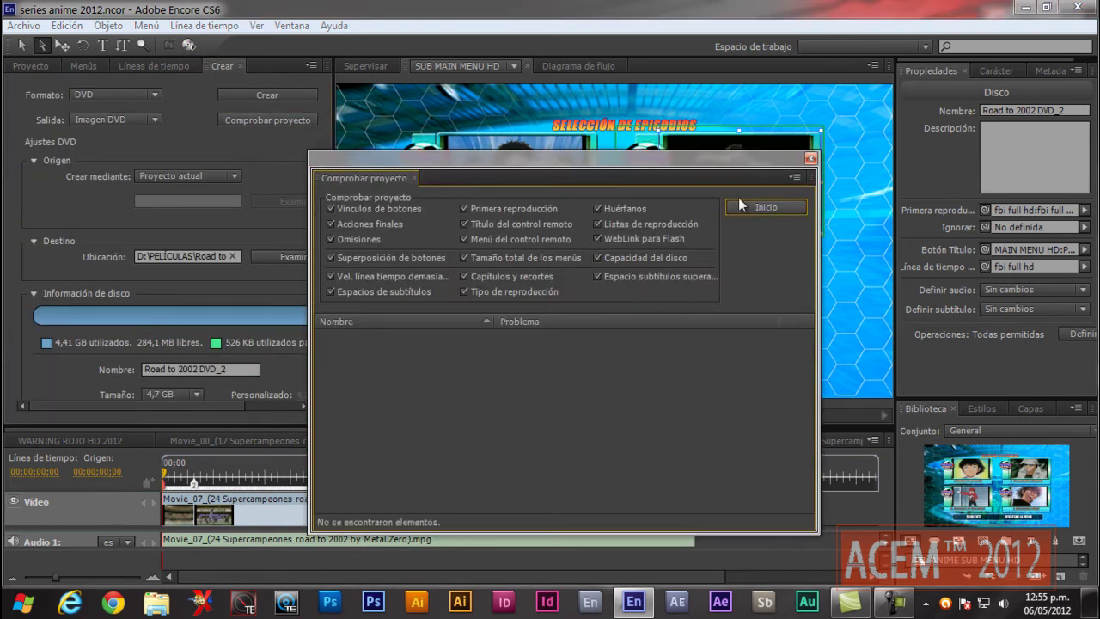
{"action": "left_click", "coordinate": [811, 158]}
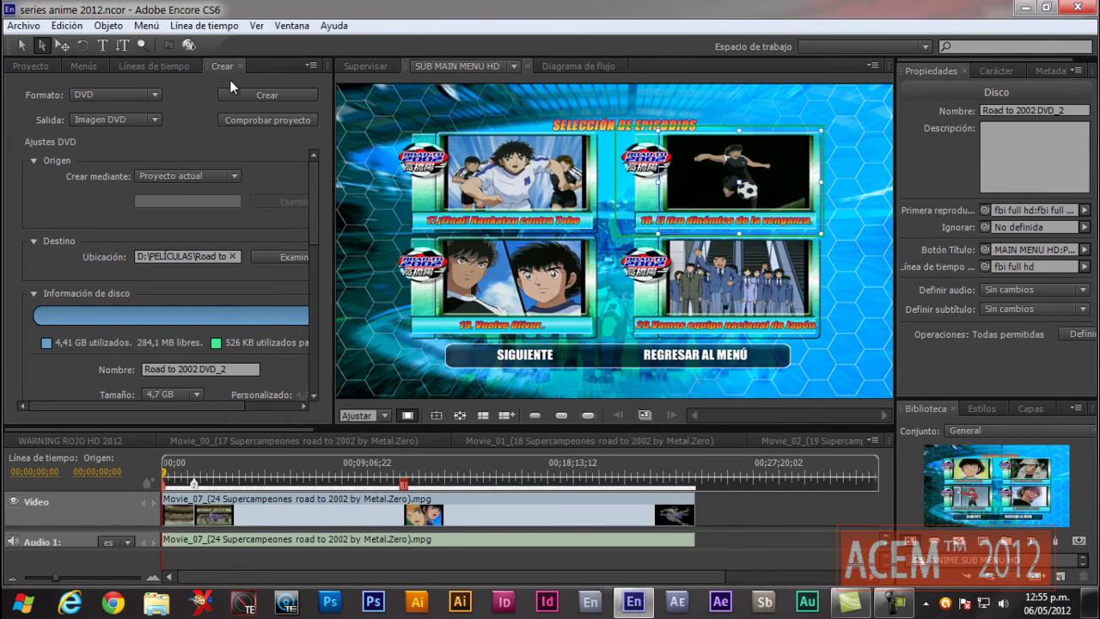
- Preview the project from its opening warnings to the main menu and enter MENÚ DE EPISODIOS
{"action": "left_click", "coordinate": [189, 45]}
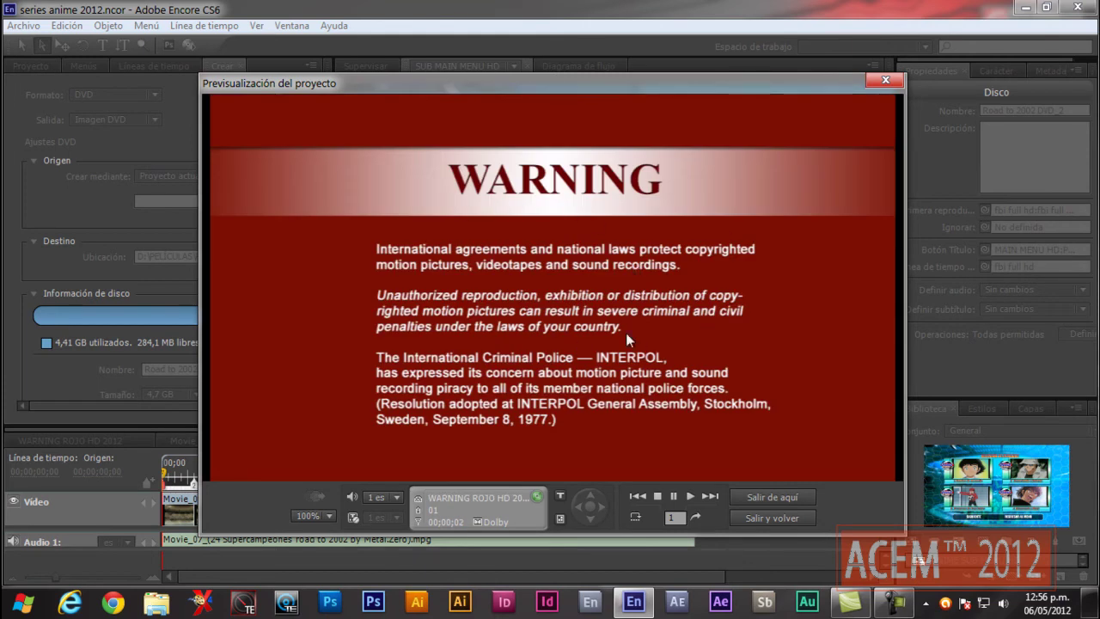
{"action": "left_click_drag", "start_coordinate": [583, 85], "coordinate": [618, 53]}
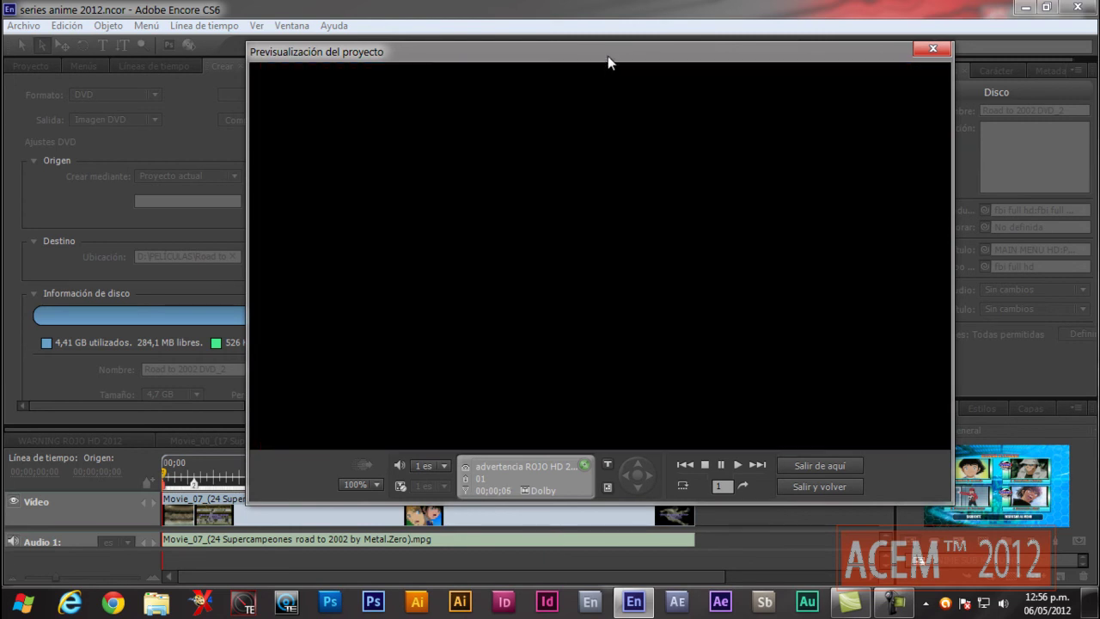
{"action": "left_click_drag", "start_coordinate": [608, 56], "coordinate": [528, 79]}
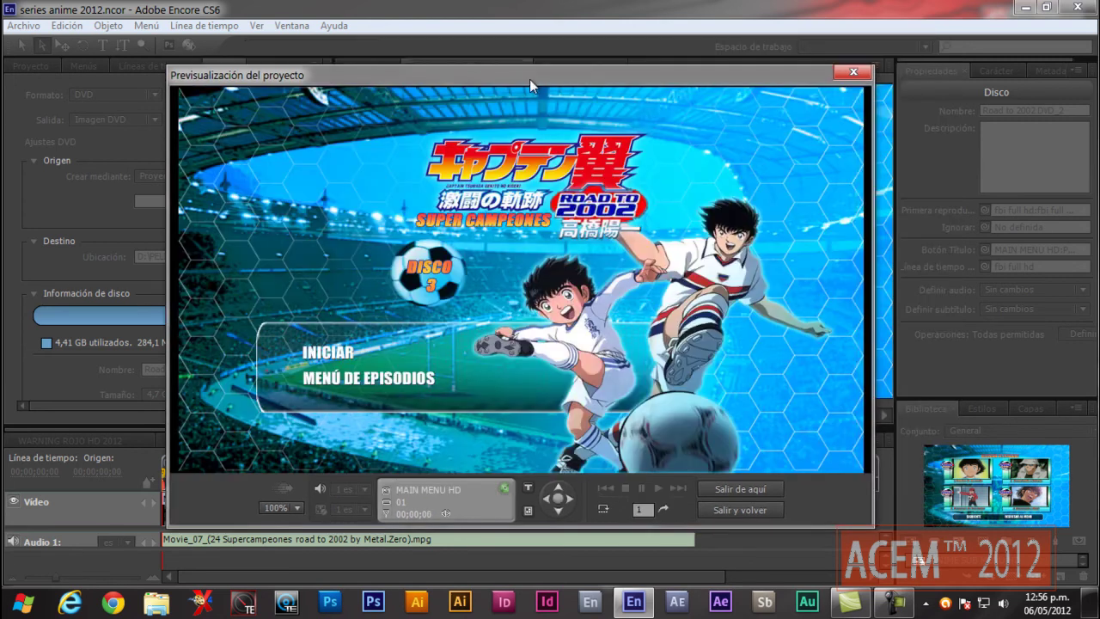
{"action": "key", "text": "Down"}
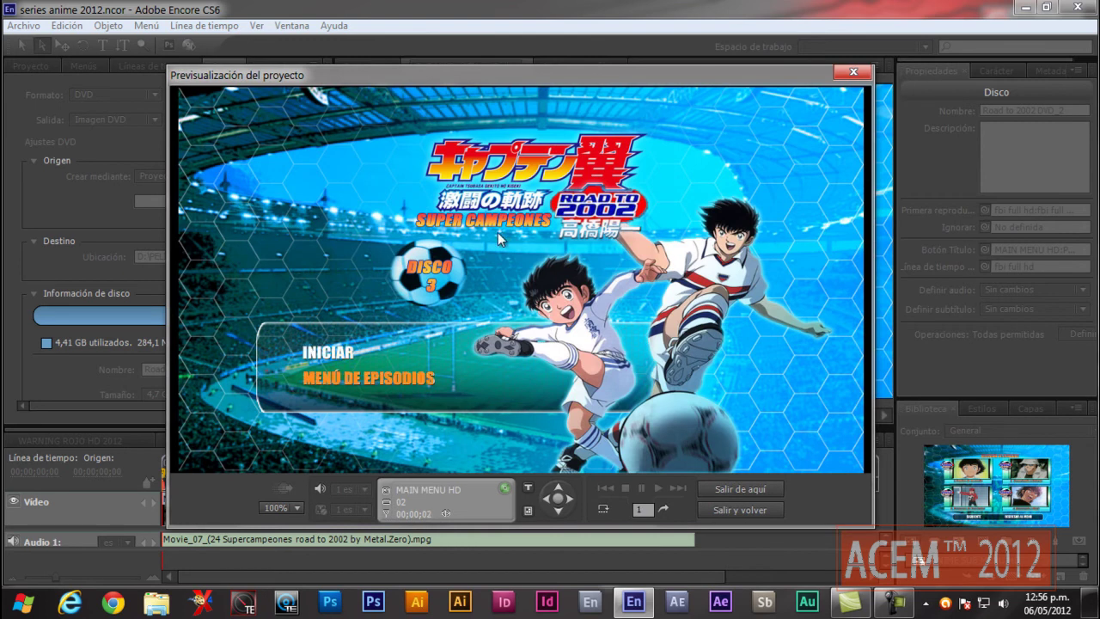
{"action": "left_click", "coordinate": [358, 382]}
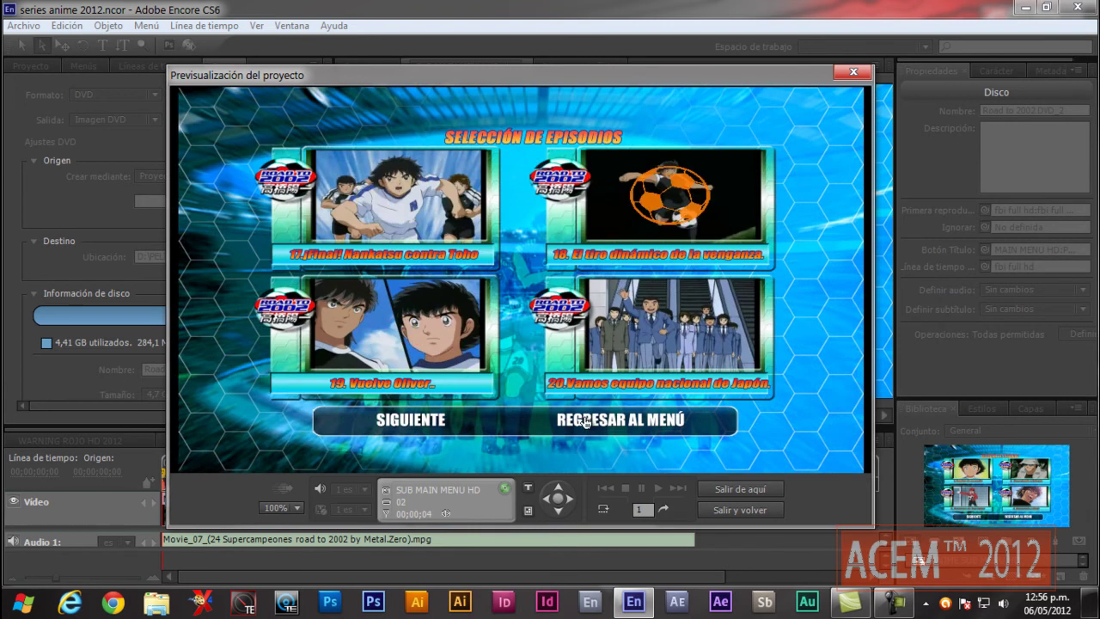
- Test the preview's SIGUIENTE, ATRÁS and REGRESAR AL MENÚ buttons across both episode selection menus
{"action": "left_click", "coordinate": [422, 426]}
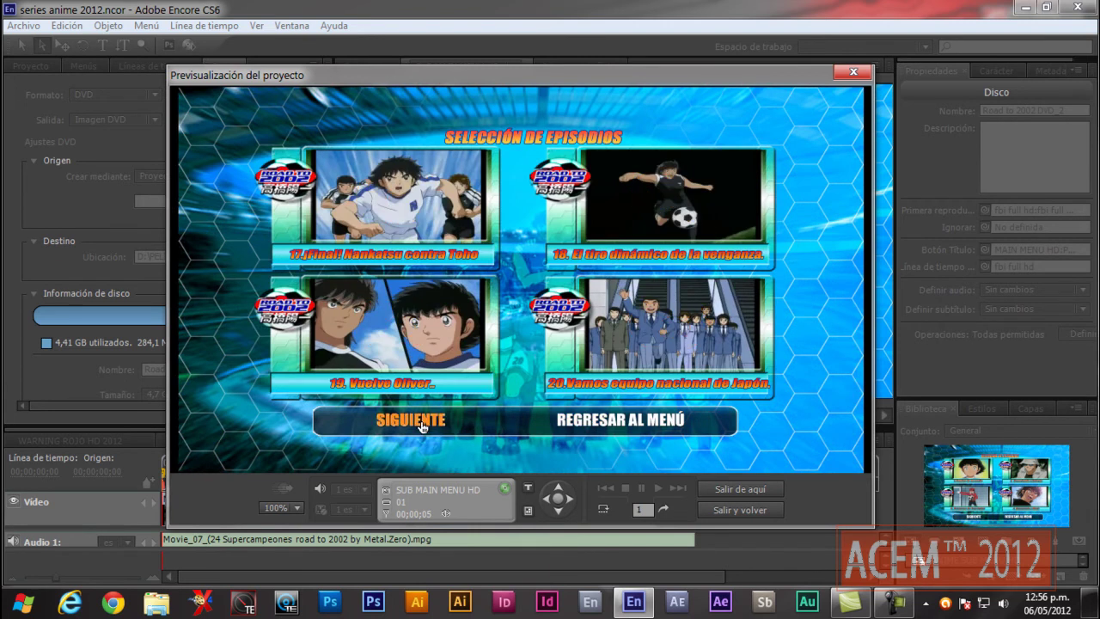
{"action": "left_click", "coordinate": [422, 427]}
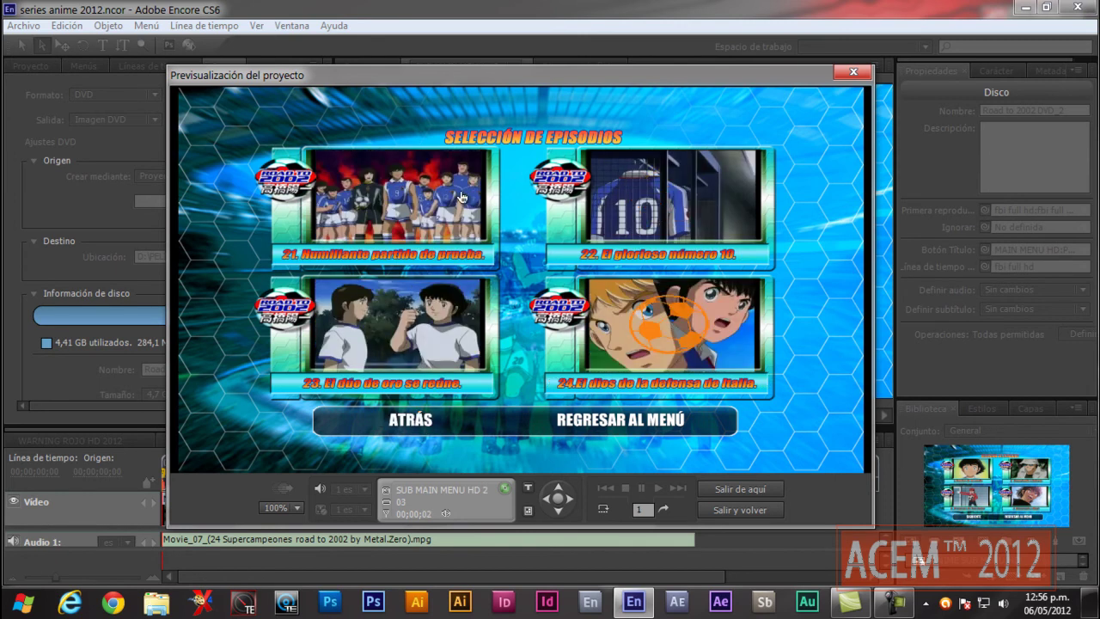
{"action": "left_click", "coordinate": [416, 423]}
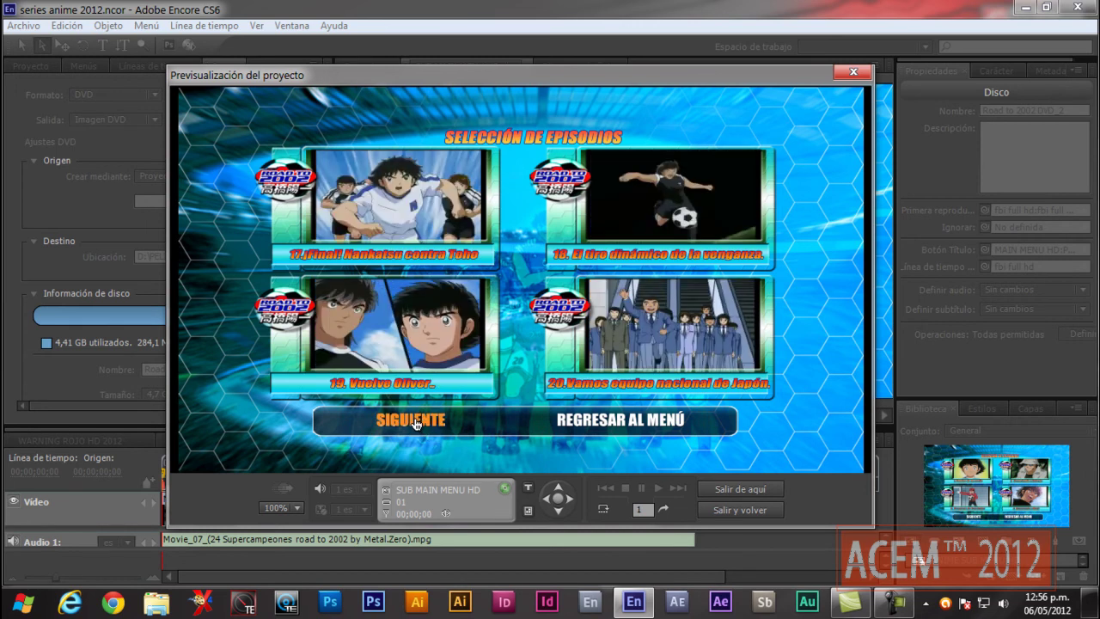
{"action": "left_click", "coordinate": [592, 425]}
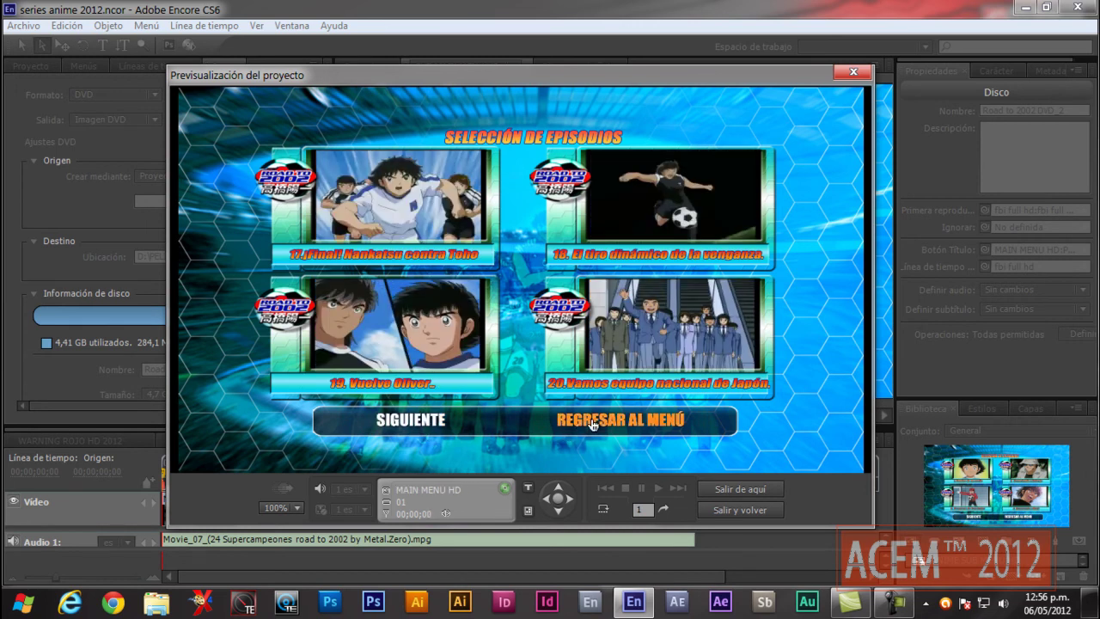
- Test INICIAR in the preview and skip through the chapters of Movie_00 and Movie_01 to check the episode sequence
{"action": "left_click", "coordinate": [331, 359]}
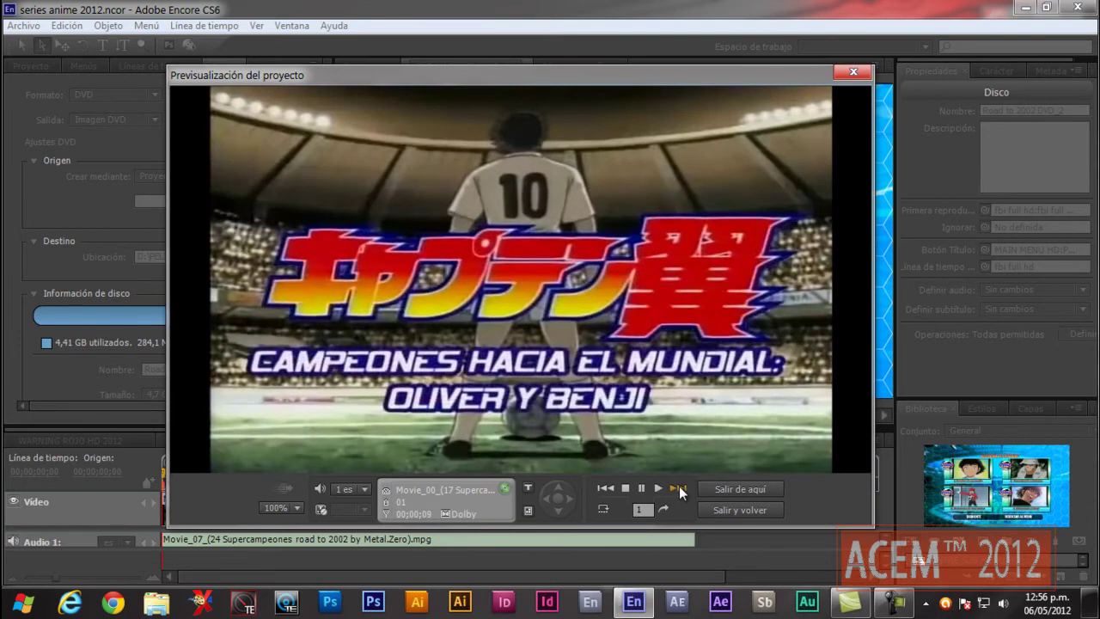
{"action": "left_click", "coordinate": [678, 488]}
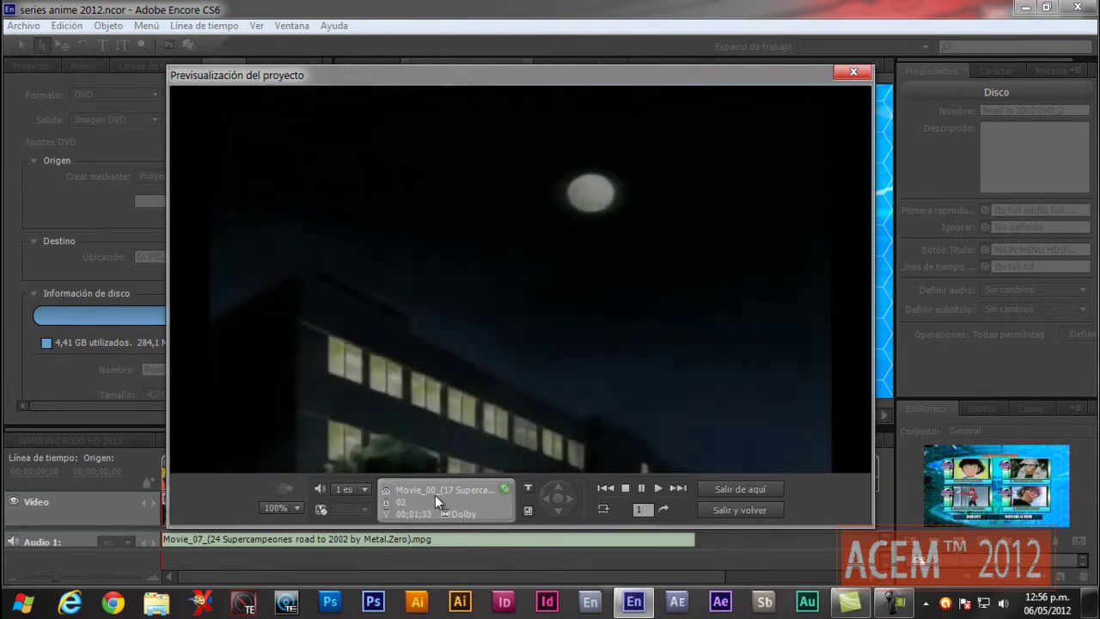
{"action": "left_click", "coordinate": [678, 488]}
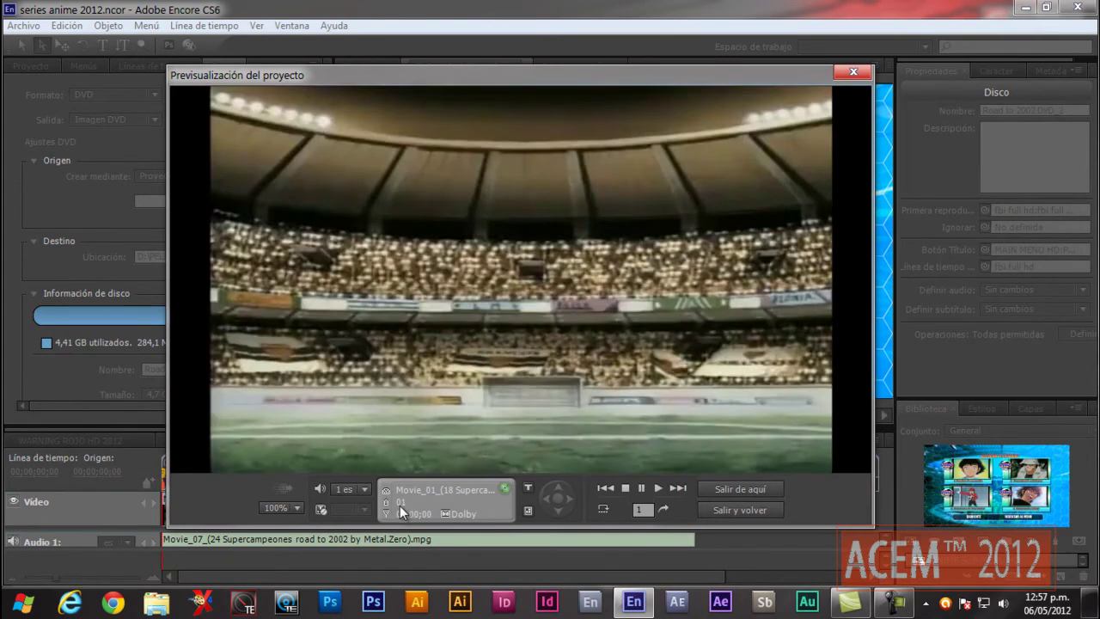
{"action": "left_click", "coordinate": [678, 488]}
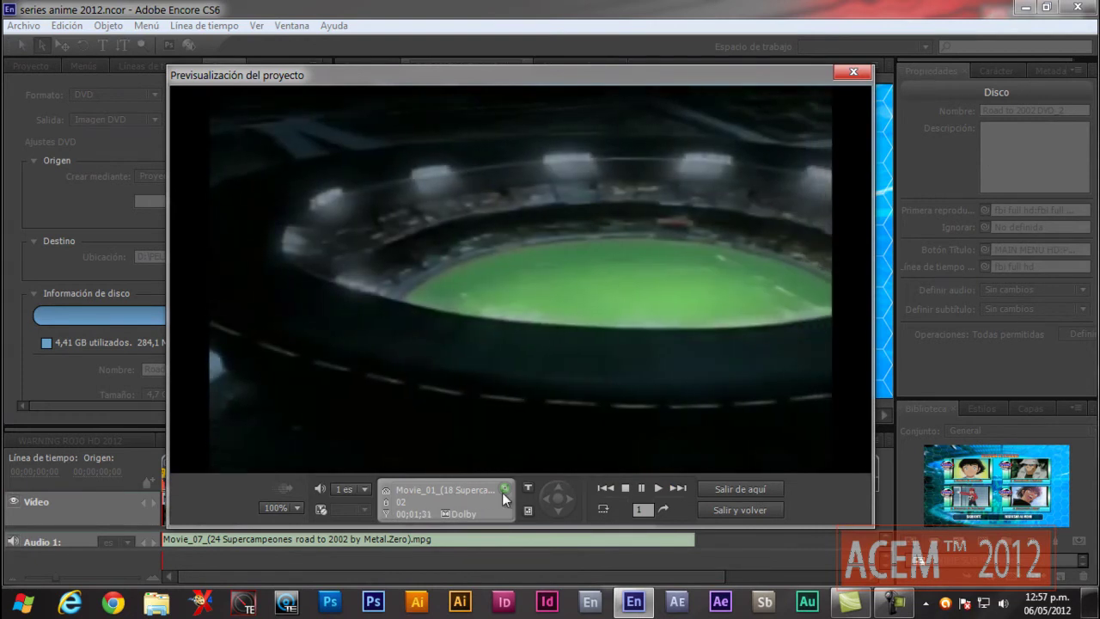
{"action": "left_click", "coordinate": [676, 488]}
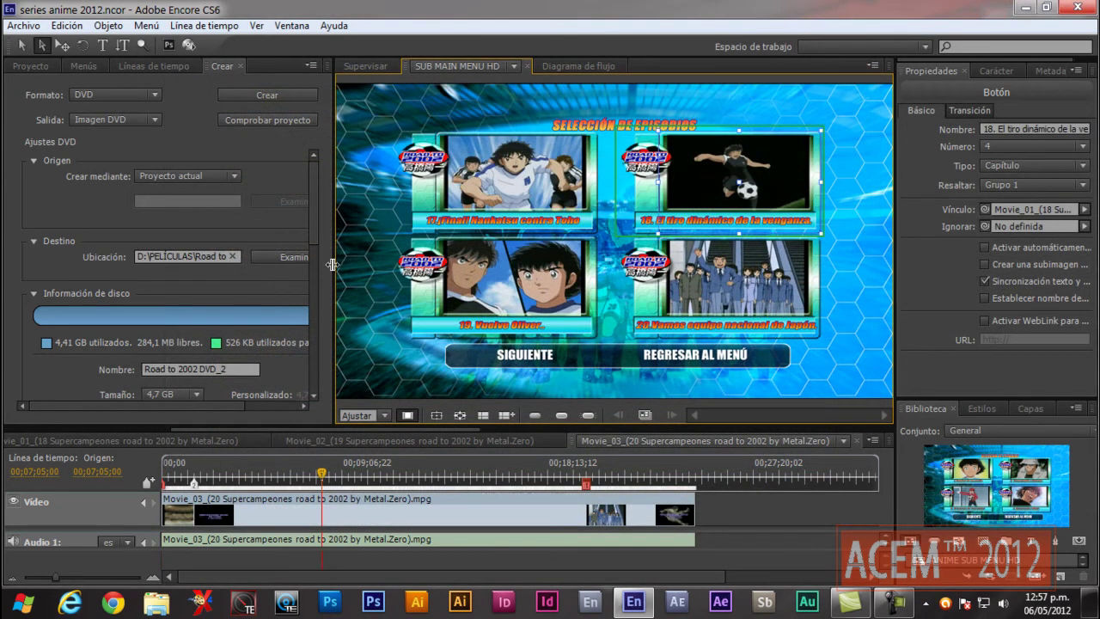
- Widen the build settings area and choose DVD as the format with Imagen DVD as the output
{"action": "left_click_drag", "start_coordinate": [332, 264], "coordinate": [448, 275]}
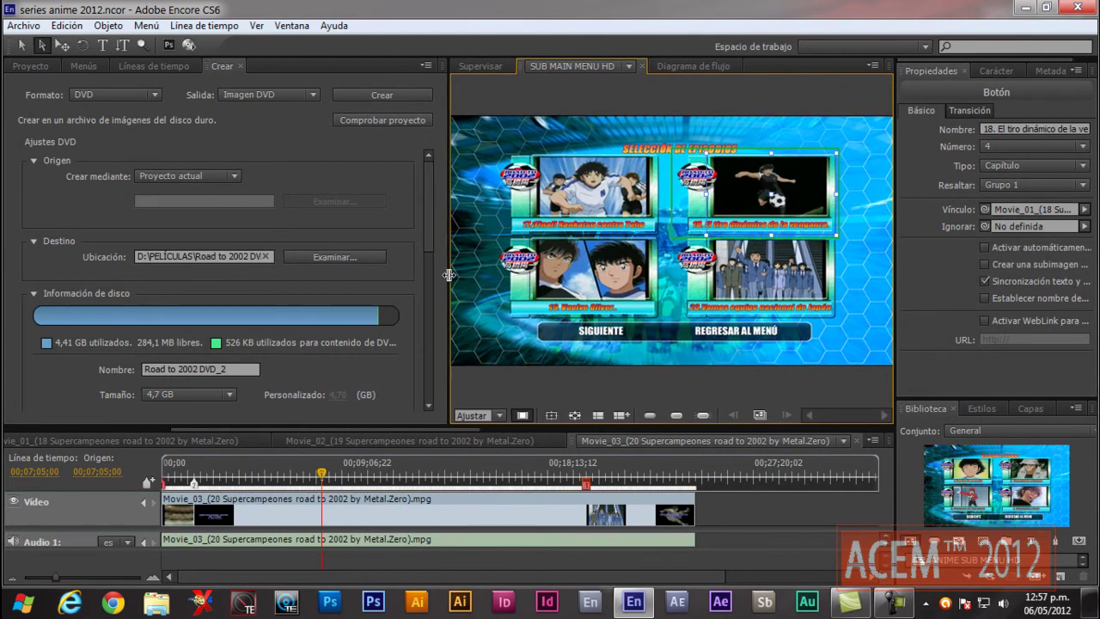
{"action": "left_click", "coordinate": [154, 95]}
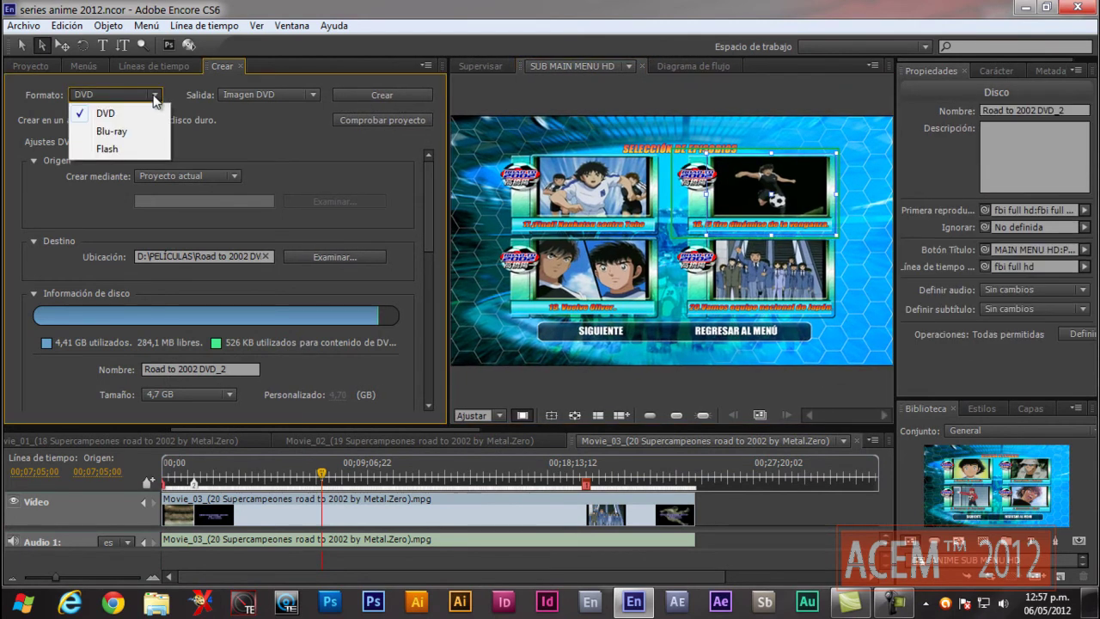
{"action": "left_click", "coordinate": [120, 113]}
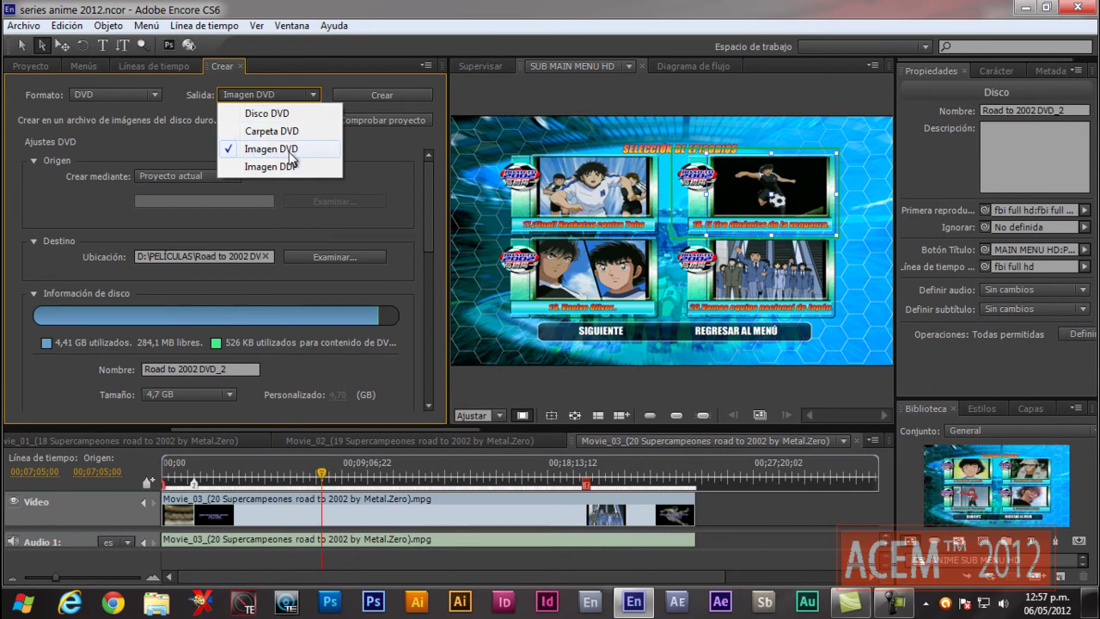
{"action": "left_click", "coordinate": [313, 92]}
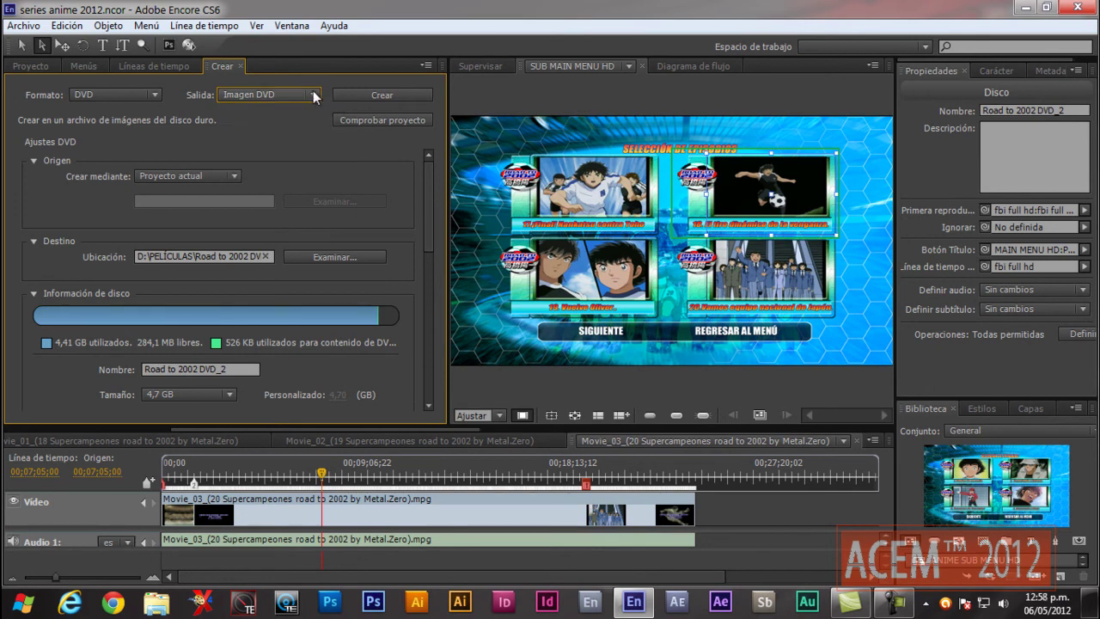
- Name the disc Road to 2002 DVD_3 and copy that name
{"action": "mouse_move", "coordinate": [428, 193]}
{"action": "left_mouse_down"}
{"action": "mouse_move", "coordinate": [429, 228]}
{"action": "mouse_move", "coordinate": [429, 184]}
{"action": "left_mouse_up"}
{"action": "left_click", "coordinate": [229, 367]}
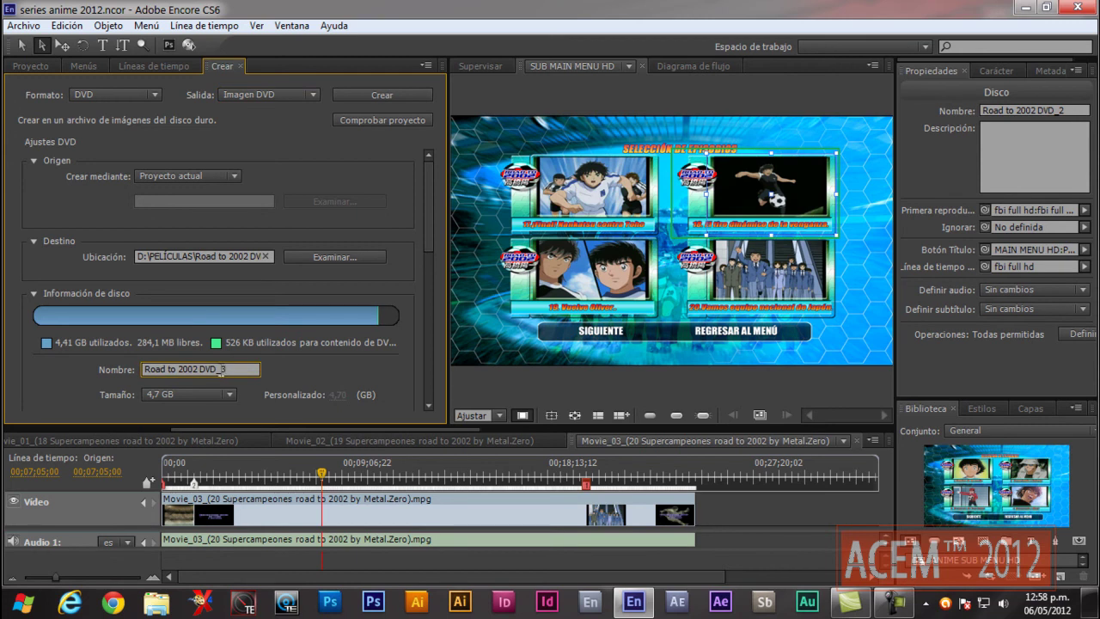
{"action": "left_click_drag", "start_coordinate": [223, 370], "coordinate": [104, 373]}
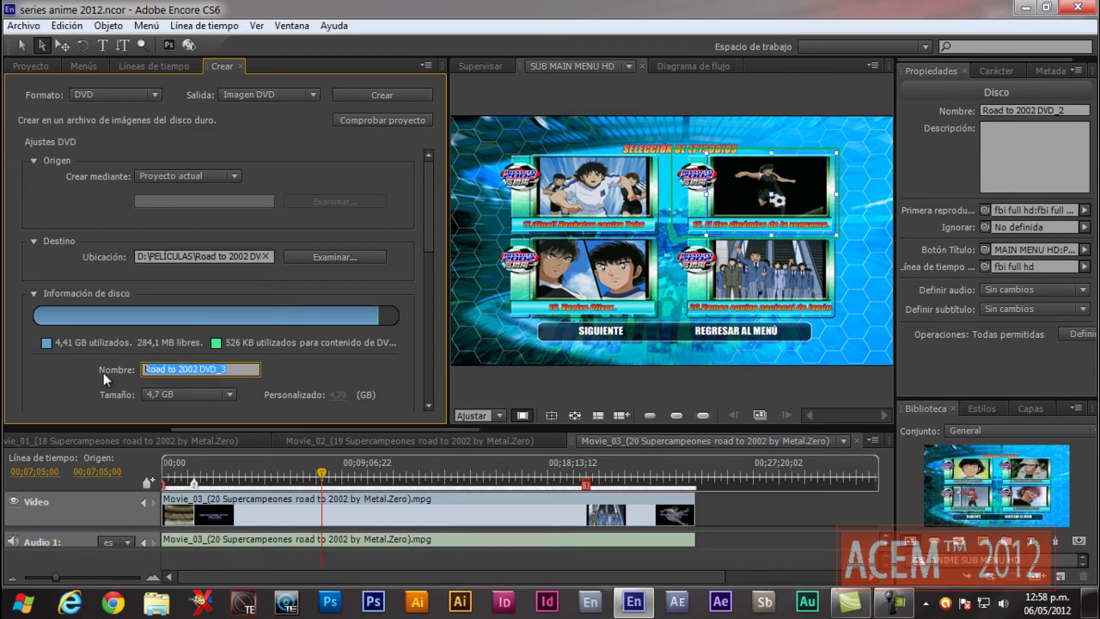
{"action": "right_click", "coordinate": [148, 368]}
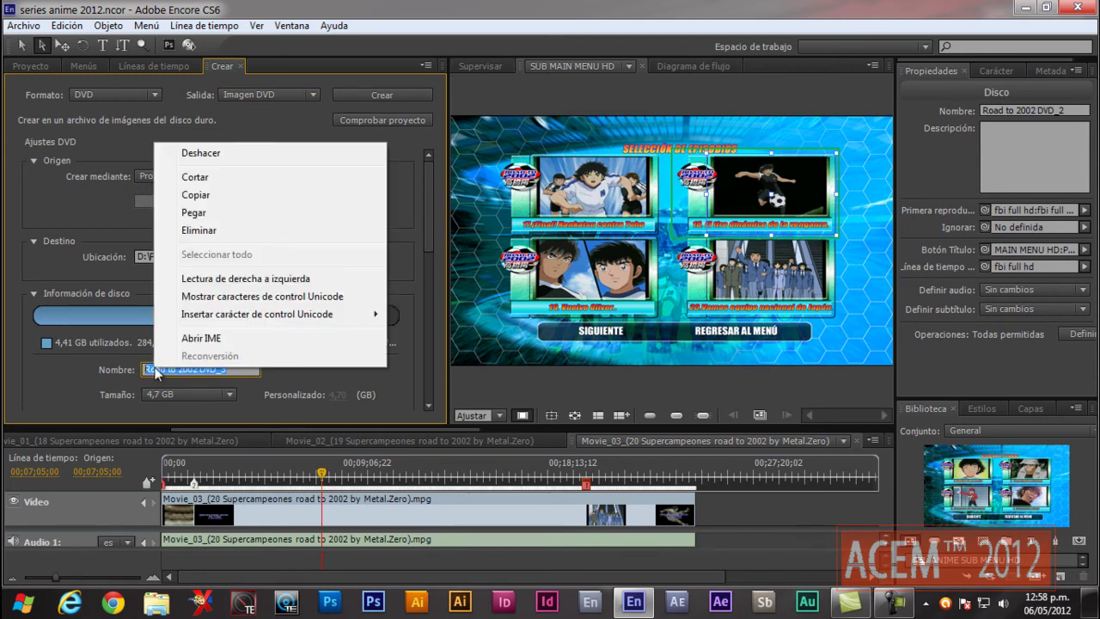
{"action": "left_click", "coordinate": [193, 195]}
- Set the image destination to the desktop (Escritorio) with the file name Road to 2002 DVD_3
{"action": "left_click", "coordinate": [341, 258]}
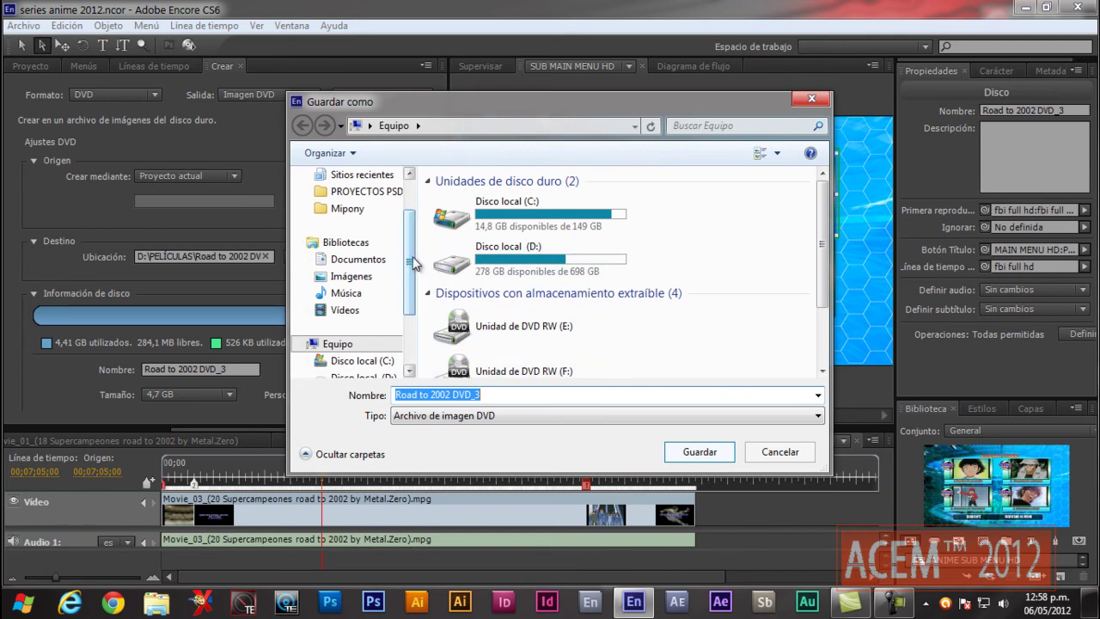
{"action": "left_click_drag", "start_coordinate": [408, 262], "coordinate": [409, 225]}
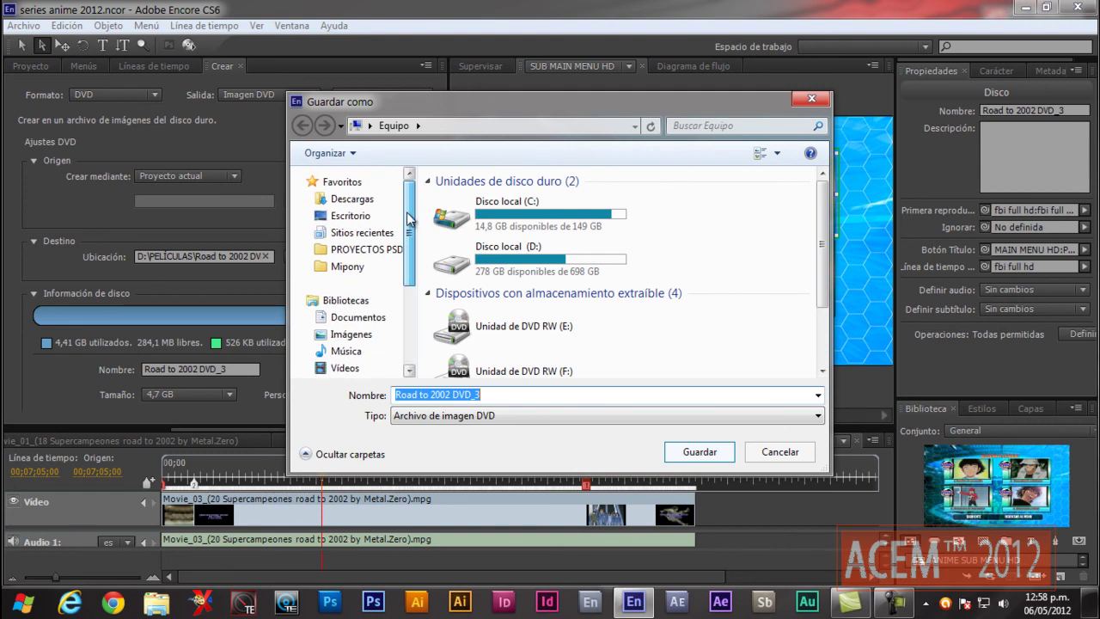
{"action": "left_click", "coordinate": [350, 216]}
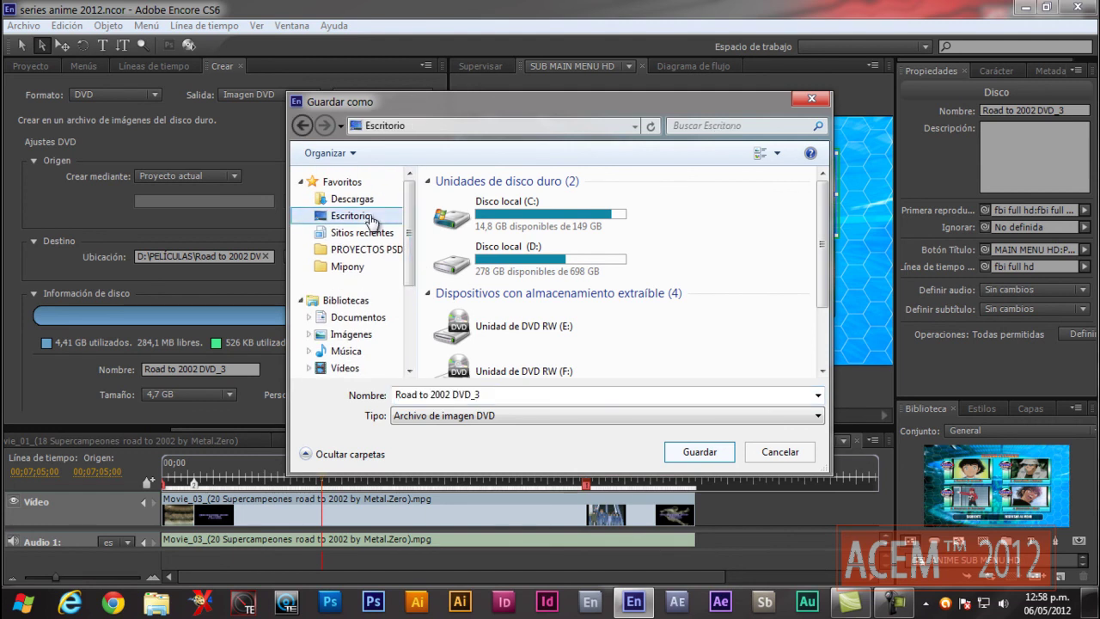
{"action": "left_click", "coordinate": [698, 450]}
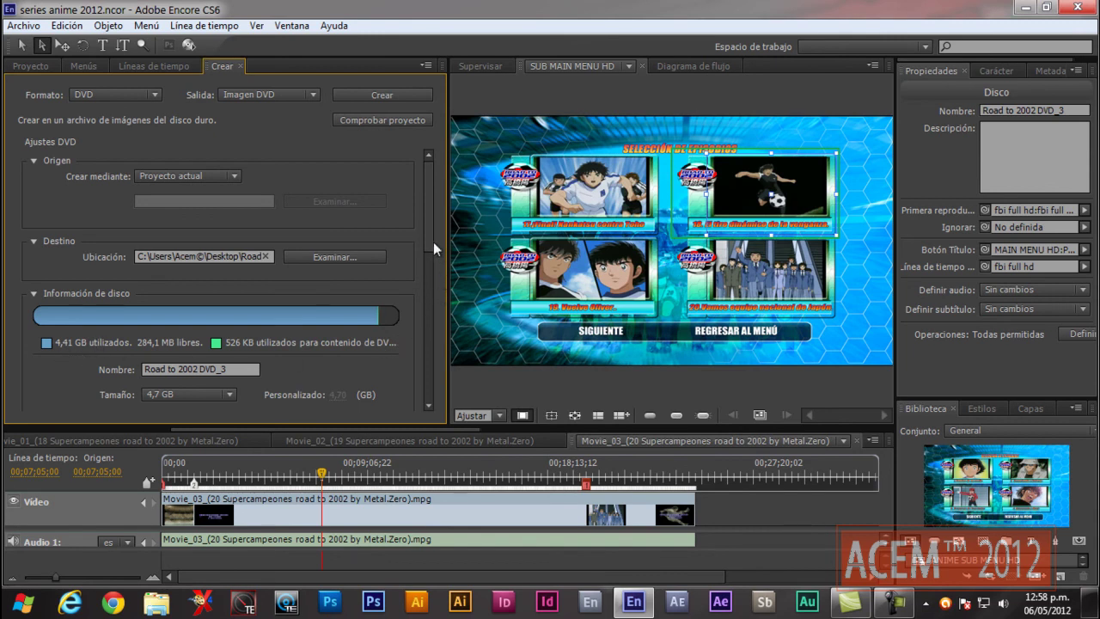
- Review the disc information, region and copy protection settings, and start building the DVD image
{"action": "left_click_drag", "start_coordinate": [430, 237], "coordinate": [423, 273]}
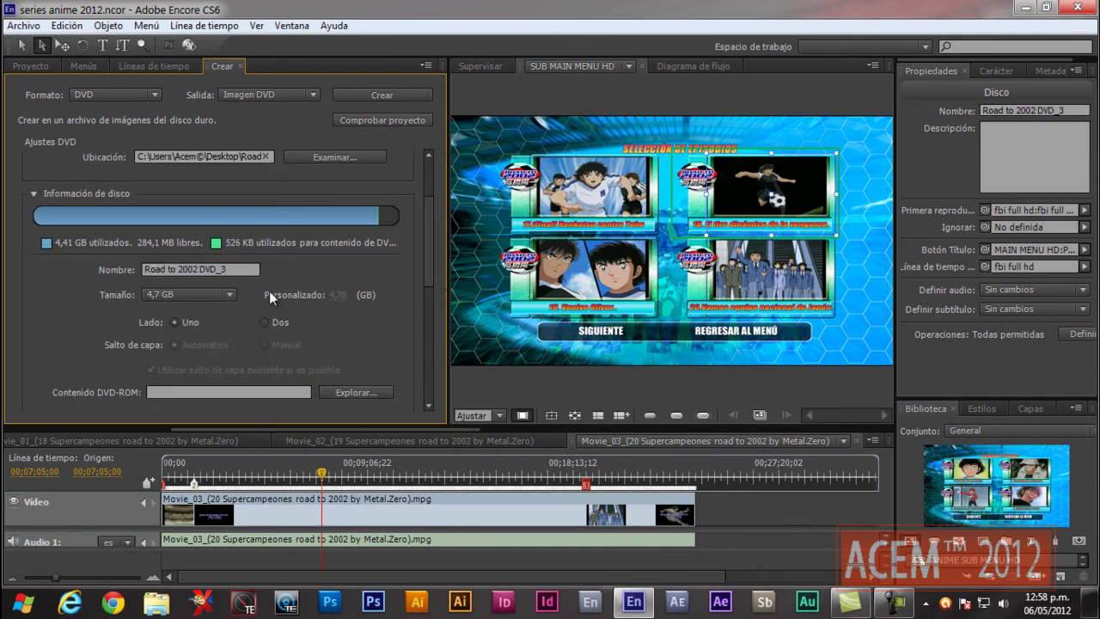
{"action": "left_click_drag", "start_coordinate": [427, 262], "coordinate": [422, 369]}
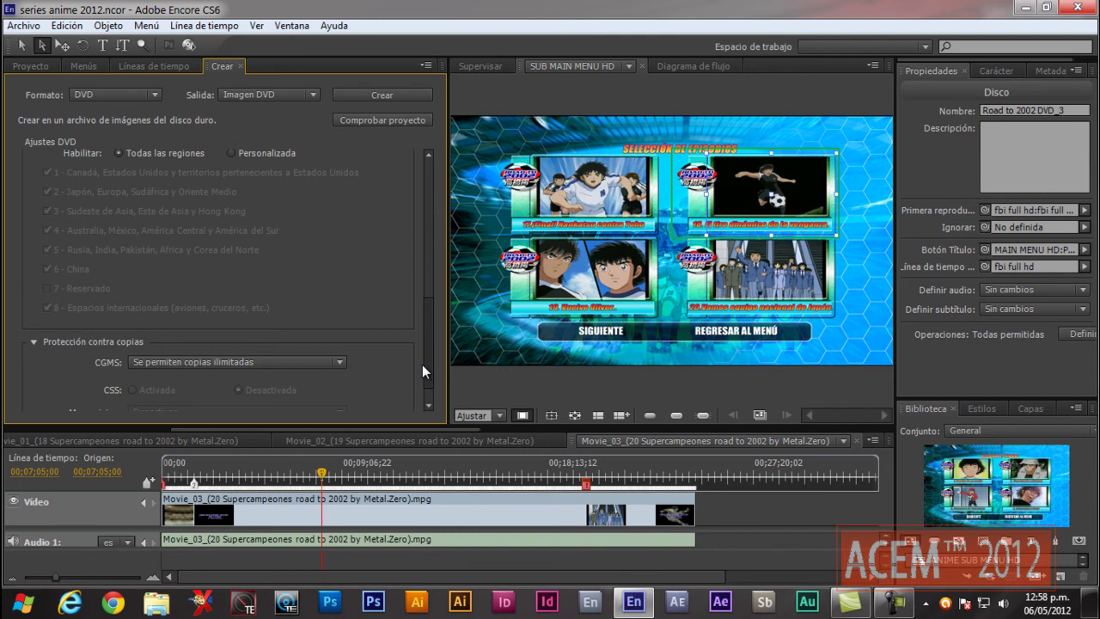
{"action": "left_click_drag", "start_coordinate": [422, 364], "coordinate": [439, 232]}
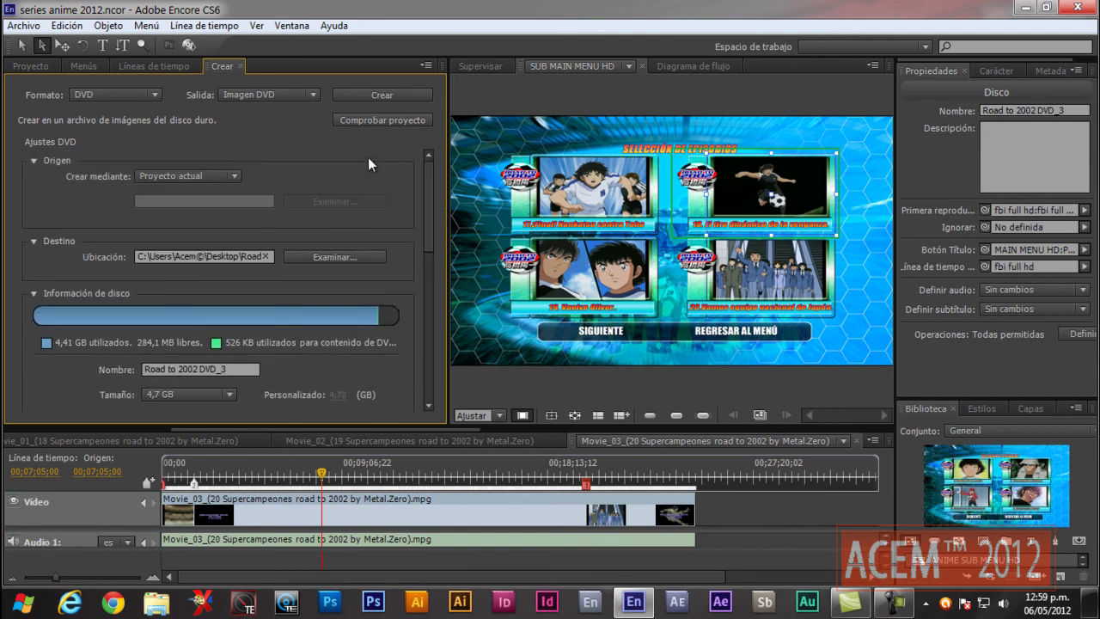
{"action": "left_click", "coordinate": [374, 93]}
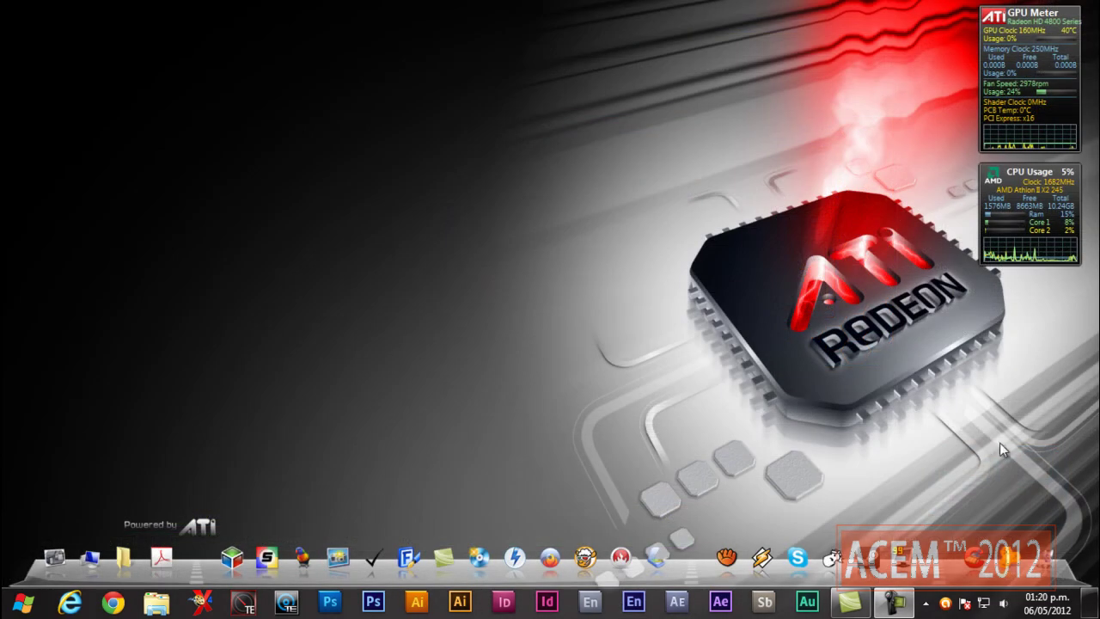
- Unmount the CATÁLOGO ACCIÓN 2012 image from virtual drive I: in DAEMON Tools Lite
{"action": "left_click", "coordinate": [926, 602]}
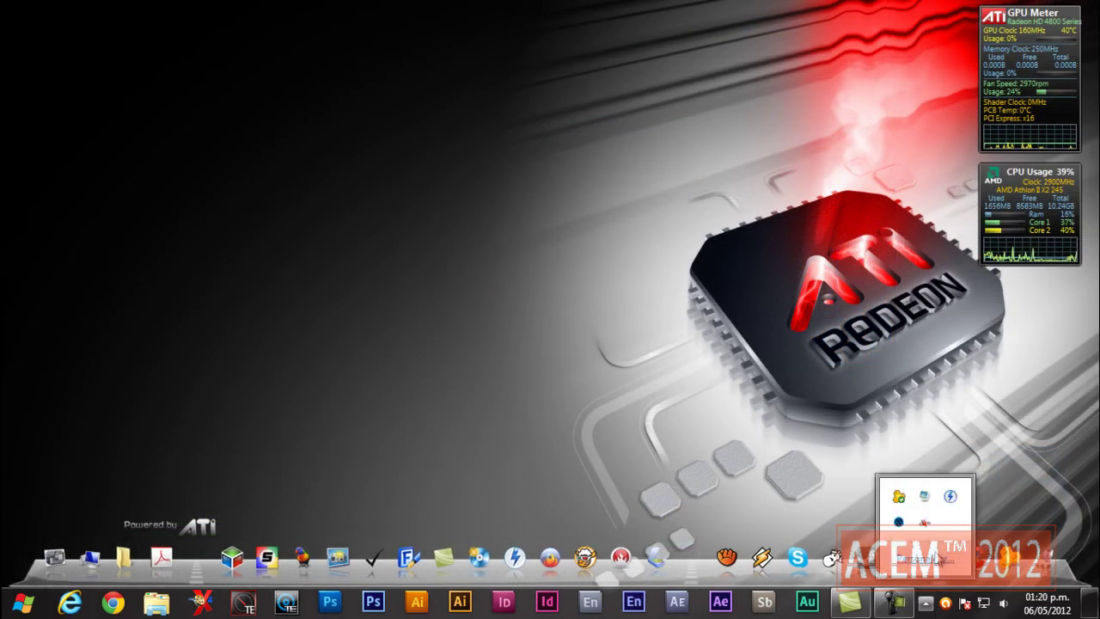
{"action": "right_click", "coordinate": [950, 498]}
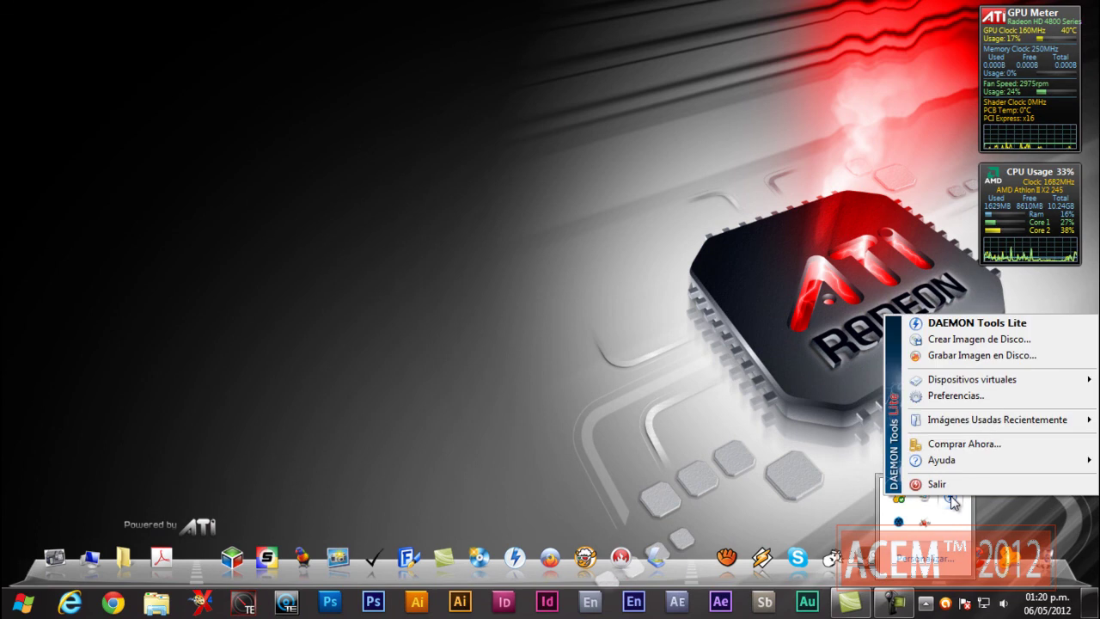
{"action": "mouse_move", "coordinate": [1002, 378]}
{"action": "mouse_move", "coordinate": [818, 386]}
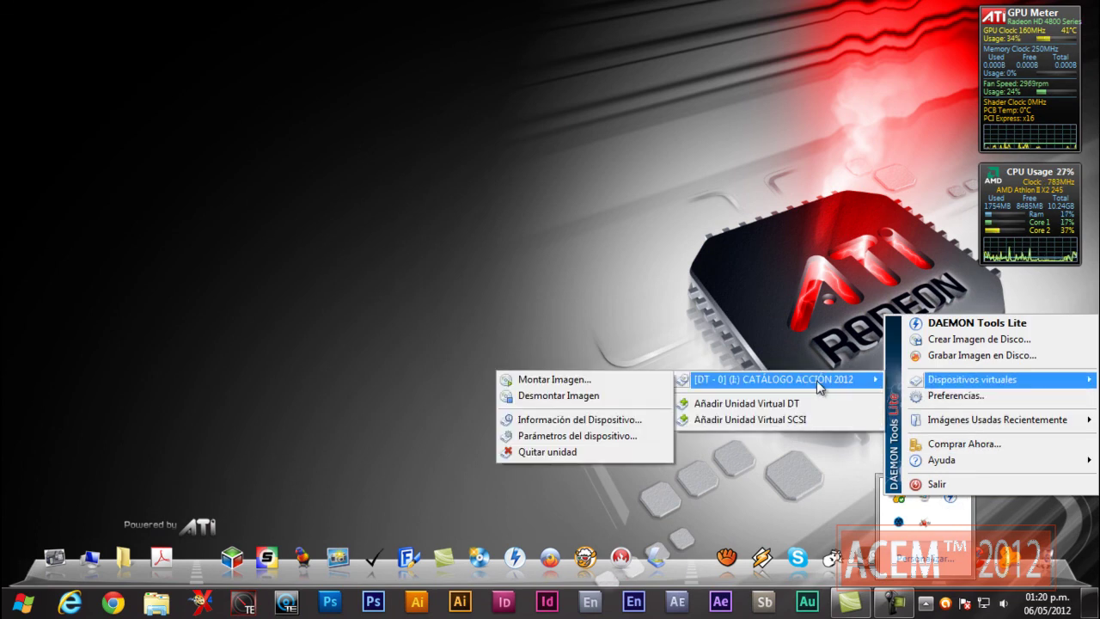
{"action": "left_click", "coordinate": [584, 396]}
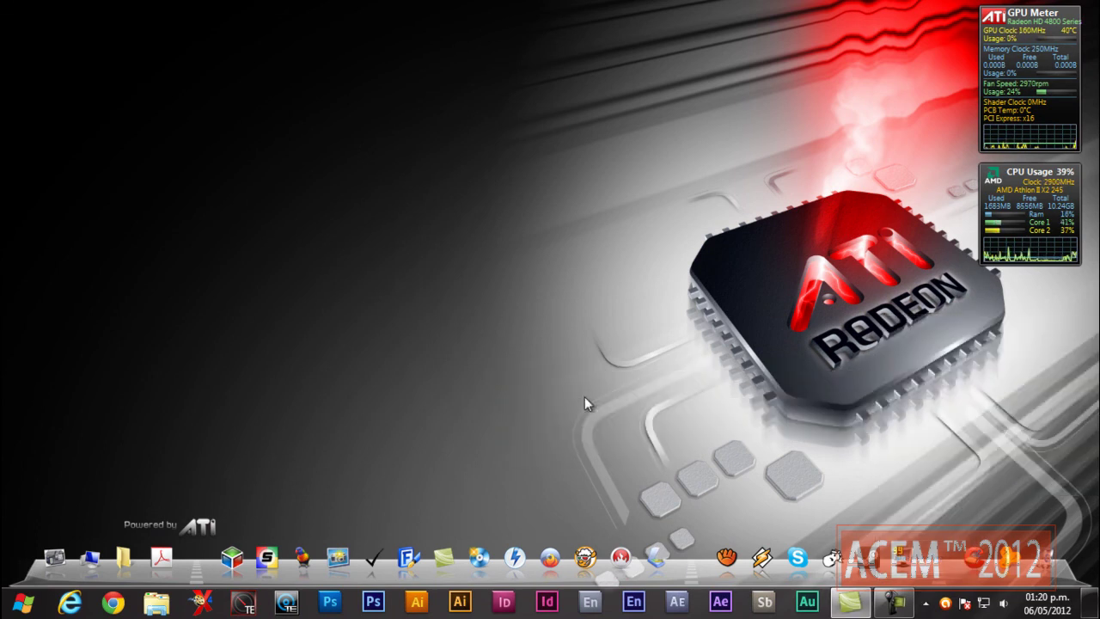
- Mount the Road to 2002 DVD_3 image in virtual drive I: with DAEMON Tools Lite
{"action": "left_click", "coordinate": [926, 603]}
{"action": "right_click", "coordinate": [949, 500]}
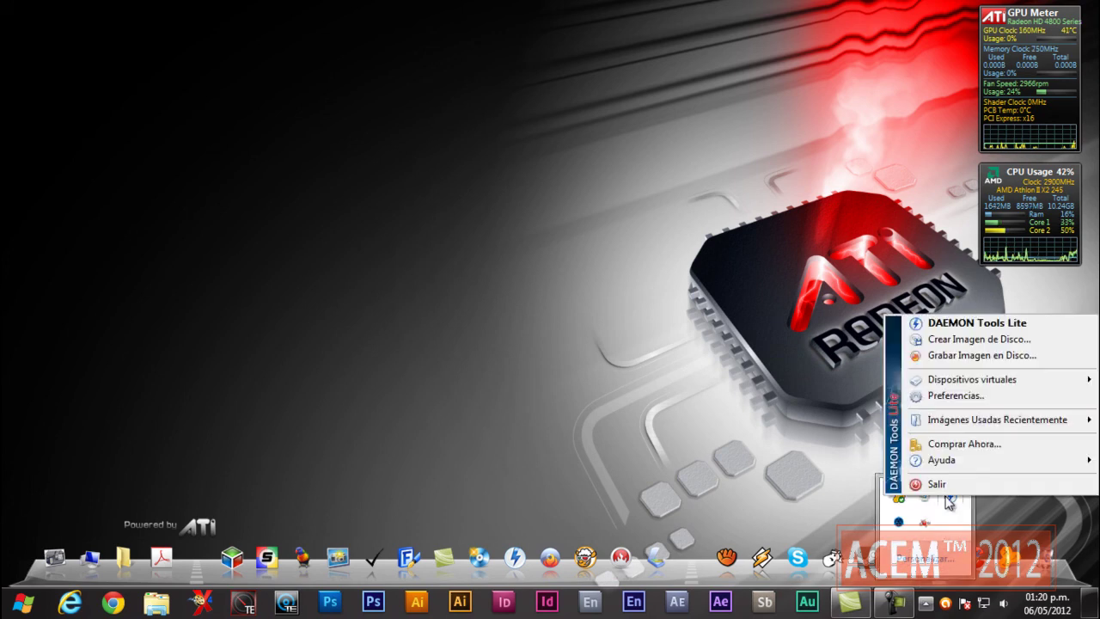
{"action": "mouse_move", "coordinate": [918, 383]}
{"action": "mouse_move", "coordinate": [844, 383]}
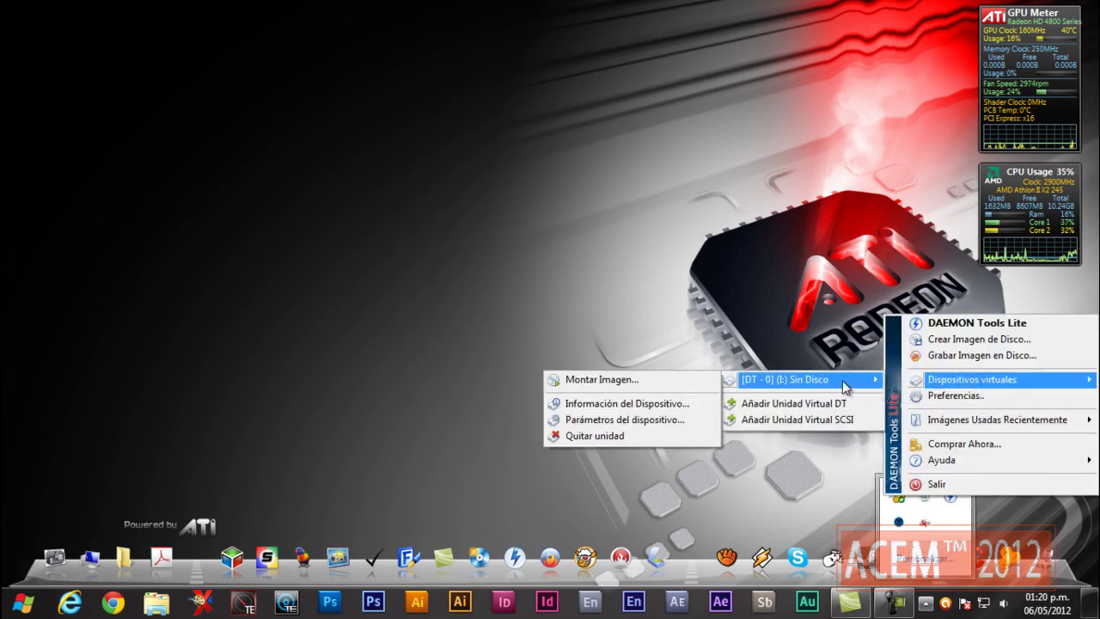
{"action": "left_click", "coordinate": [648, 384]}
{"action": "left_click_drag", "start_coordinate": [813, 170], "coordinate": [817, 344]}
{"action": "left_click", "coordinate": [507, 309]}
{"action": "left_click", "coordinate": [676, 418]}
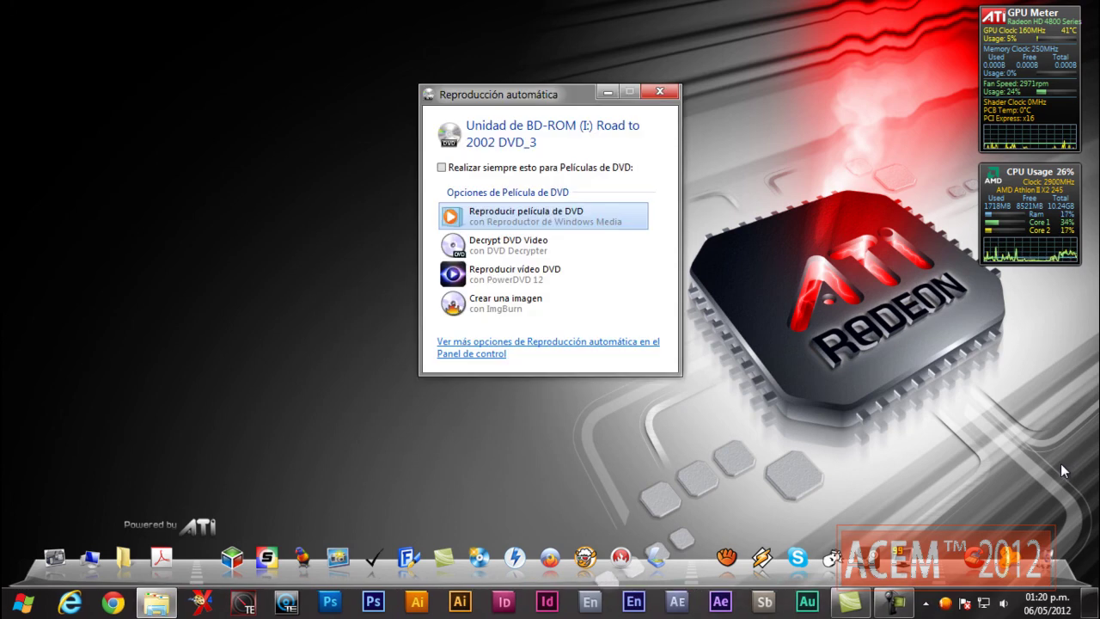
- Play the mounted DVD in Windows Media Player through the opening warnings and open MENÚ DE EPISODIOS
{"action": "left_click", "coordinate": [526, 217]}
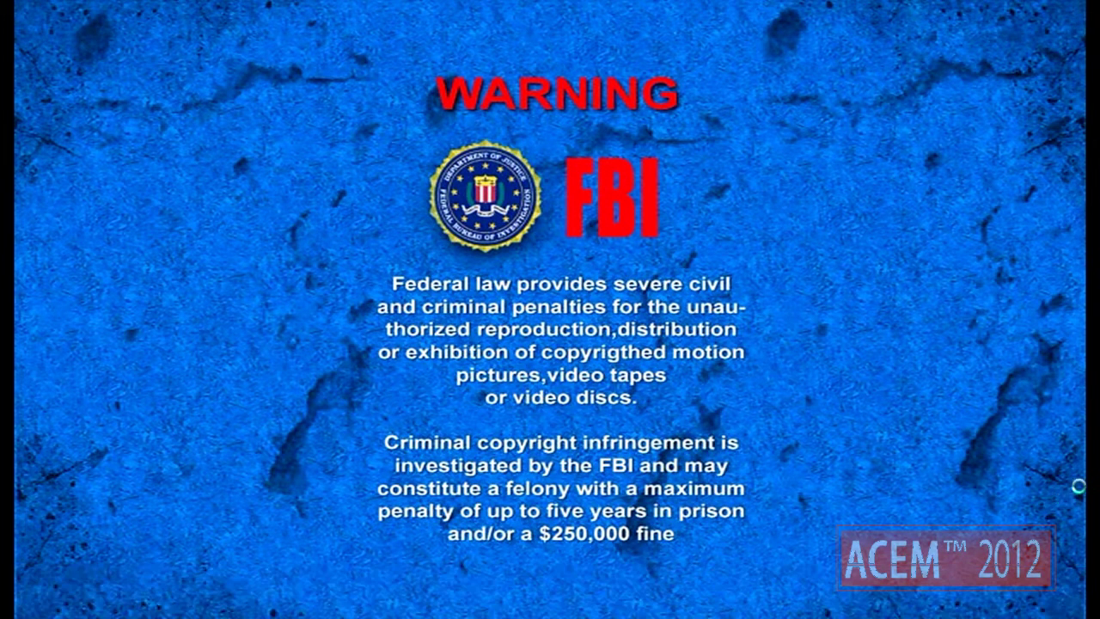
{"action": "mouse_move", "coordinate": [1077, 456]}
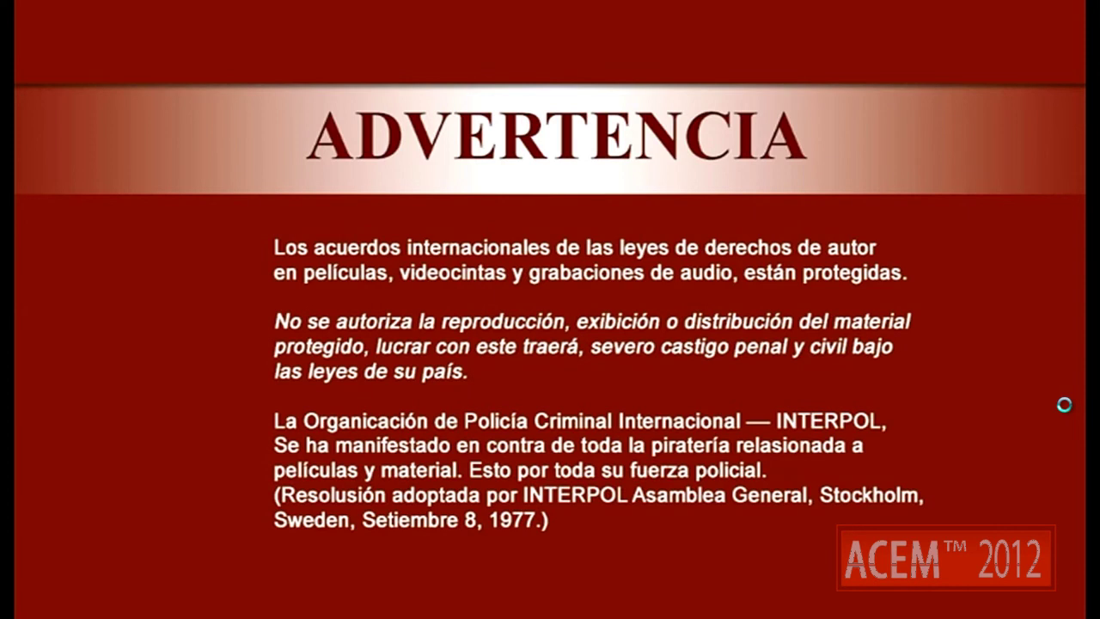
{"action": "mouse_move", "coordinate": [930, 543]}
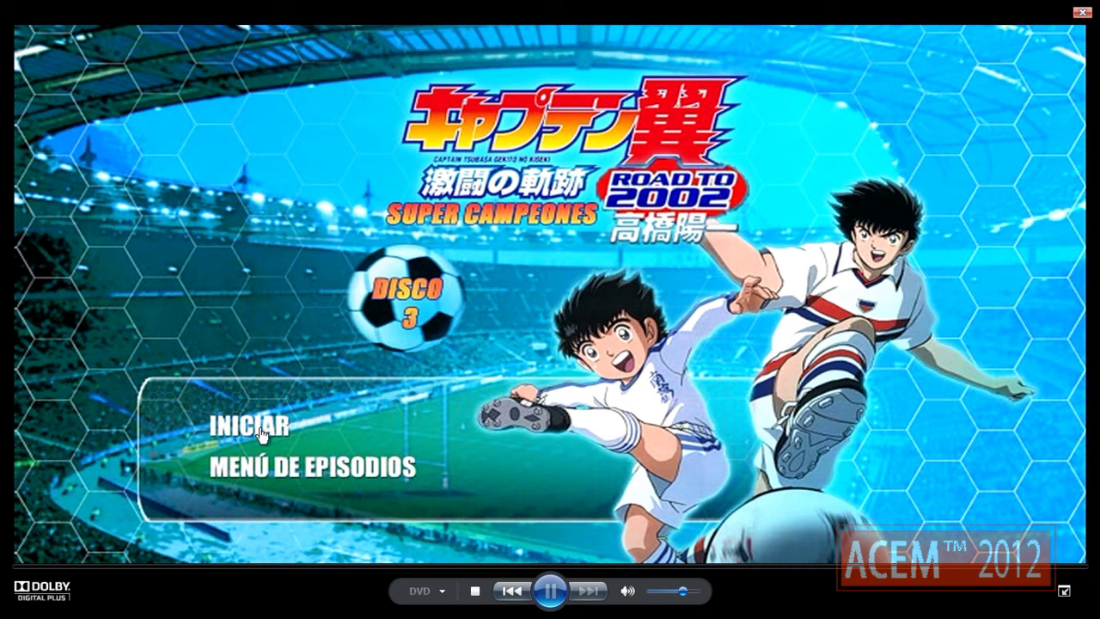
{"action": "left_click", "coordinate": [286, 475]}
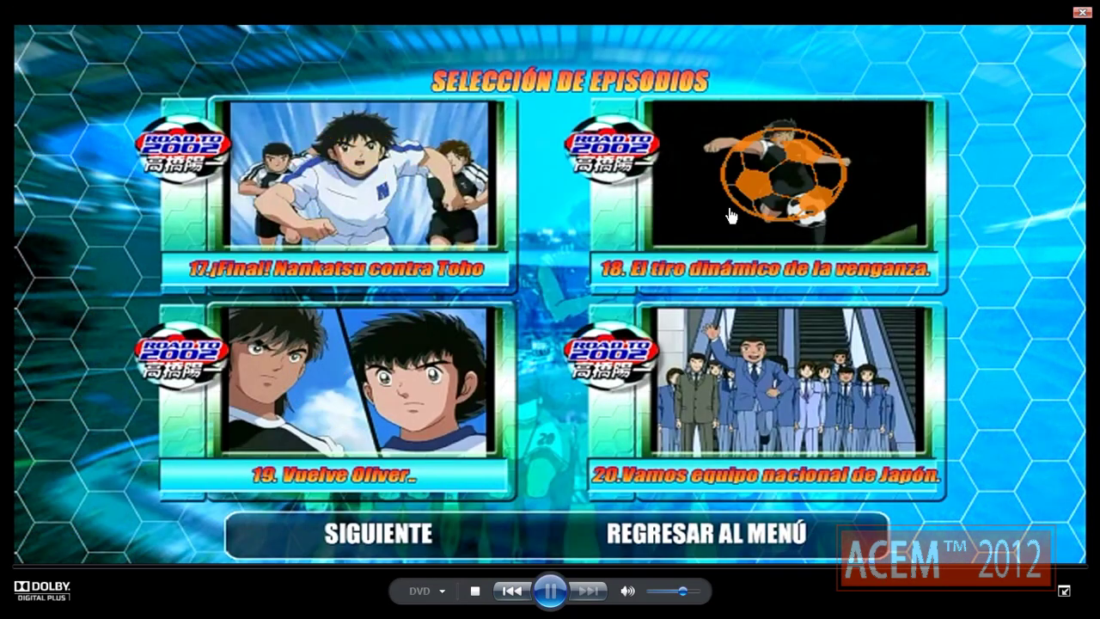
- Test the disc's SIGUIENTE, ATRÁS and REGRESAR AL MENÚ buttons across both episode menus
{"action": "left_click", "coordinate": [373, 540]}
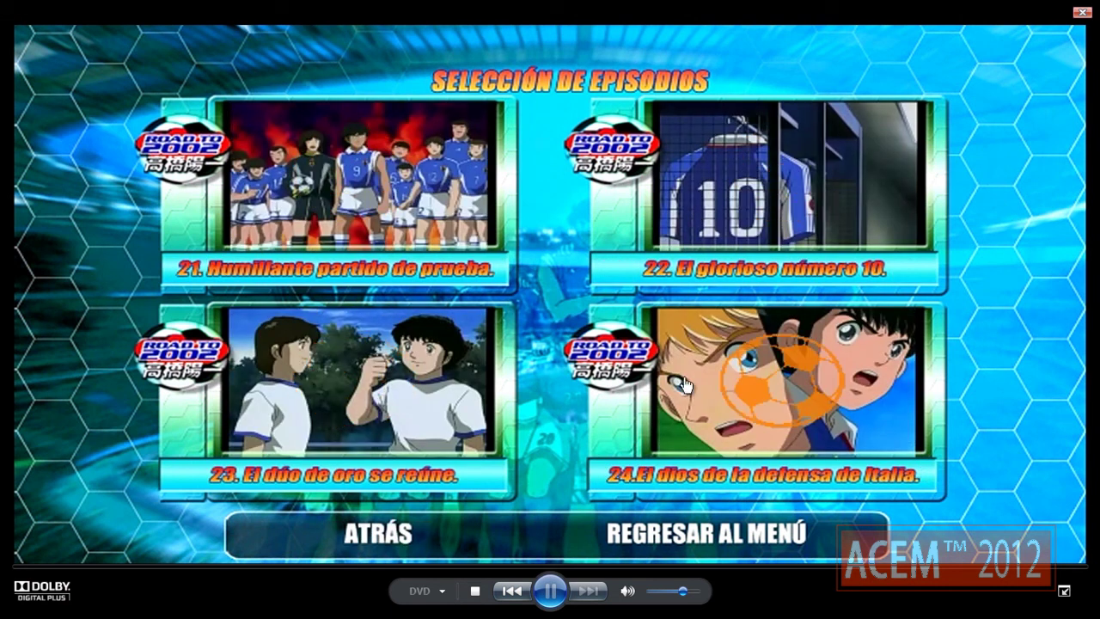
{"action": "left_click", "coordinate": [377, 539]}
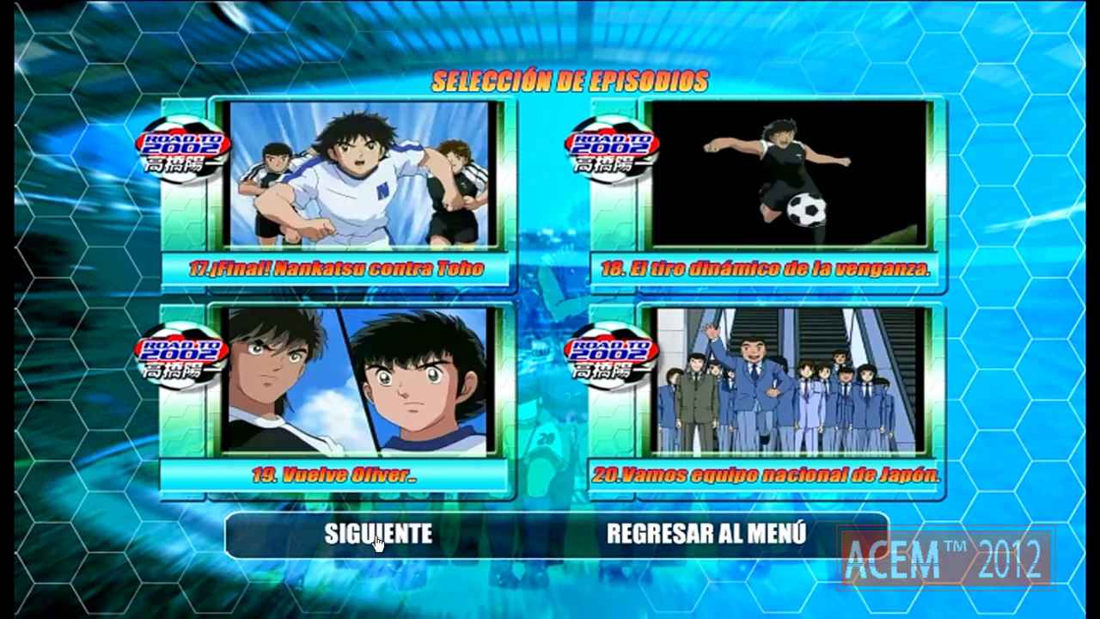
{"action": "left_click", "coordinate": [647, 536]}
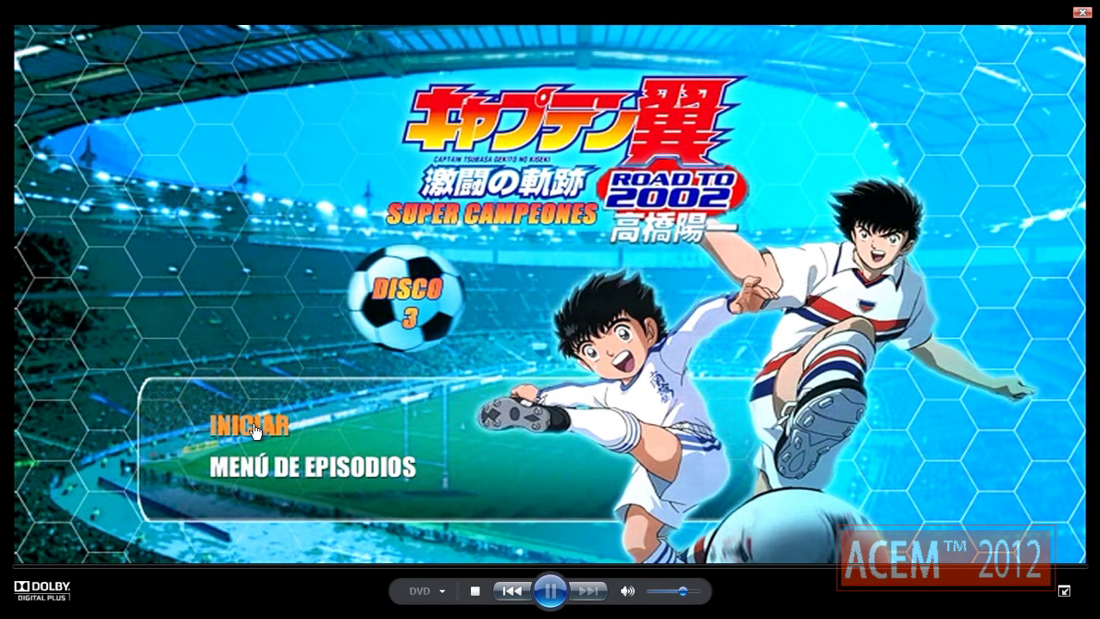
- Start playback with INICIAR on the mounted disc and skip forward through its chapters to check the sequence
{"action": "left_click", "coordinate": [254, 431]}
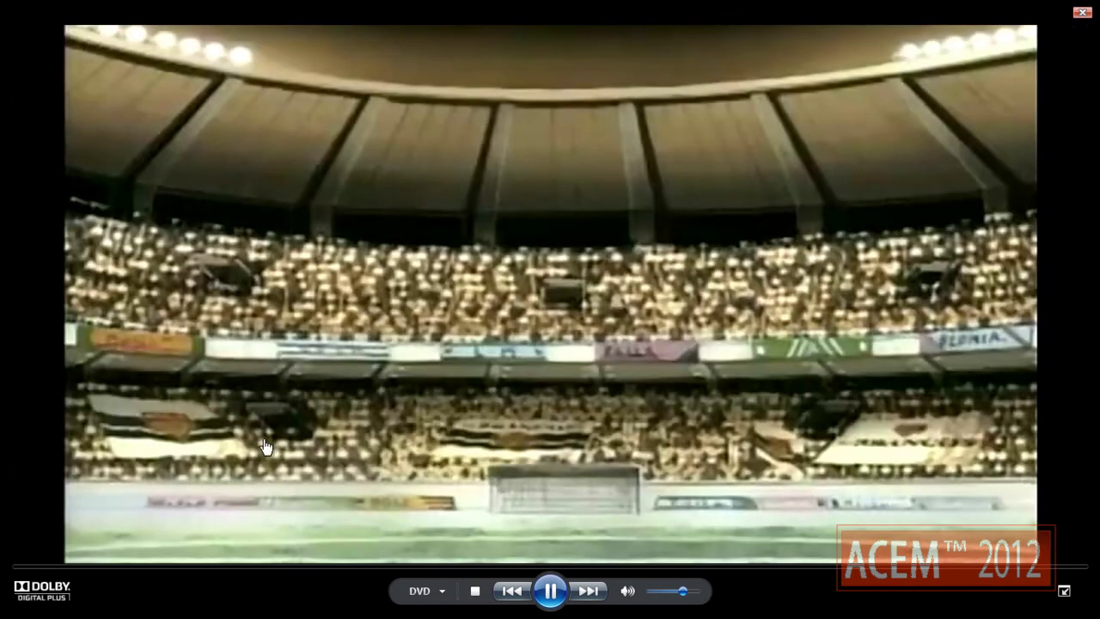
{"action": "left_click", "coordinate": [590, 591]}
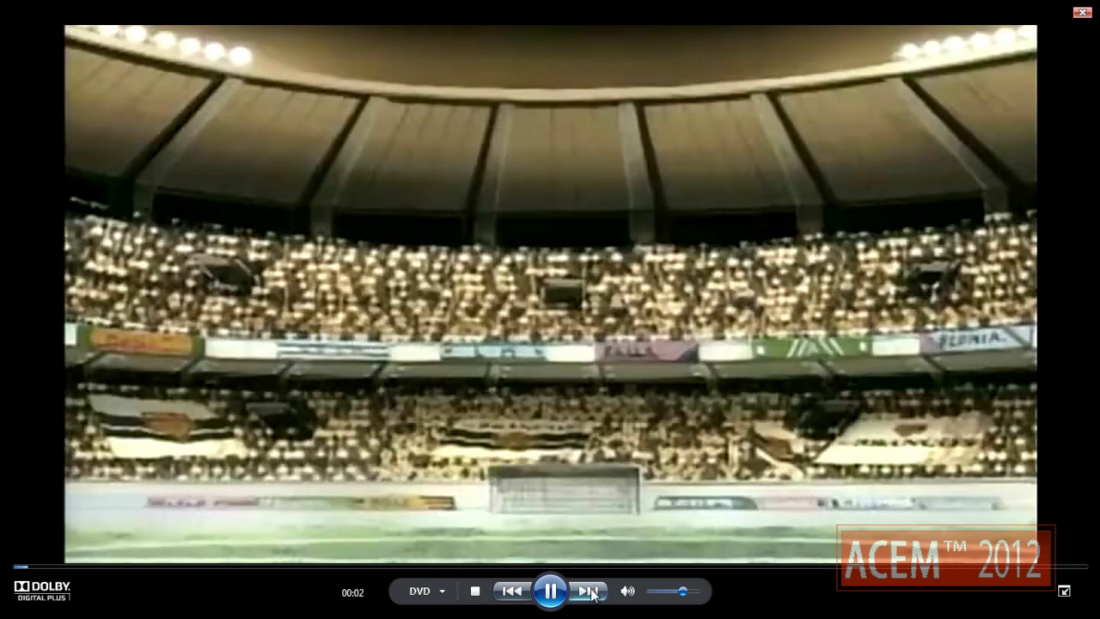
{"action": "left_click", "coordinate": [590, 591]}
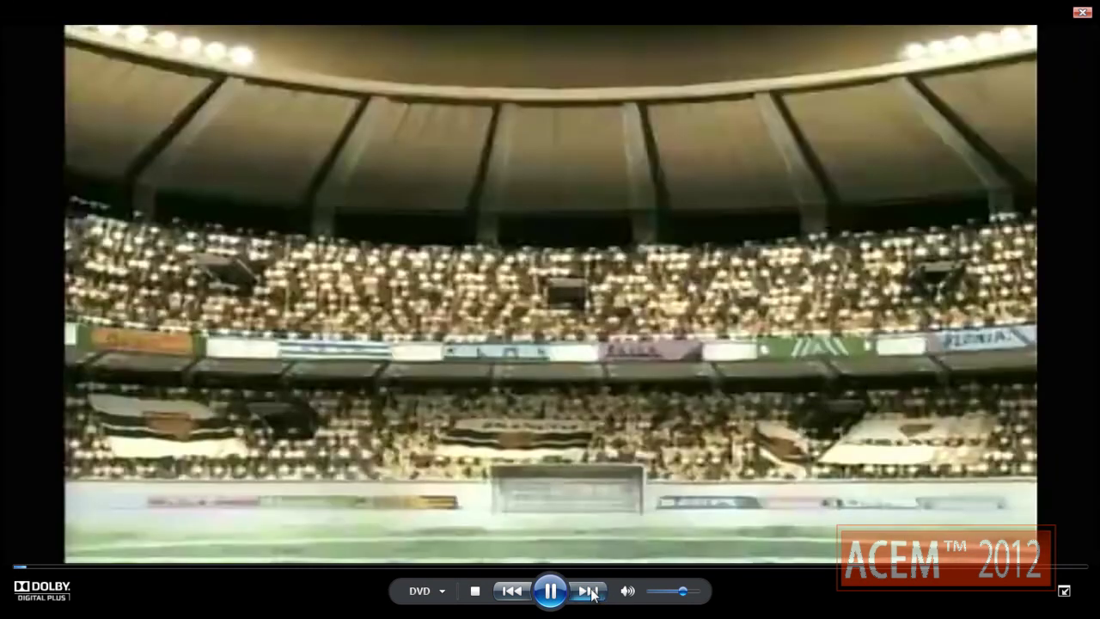
{"action": "left_click", "coordinate": [589, 591]}
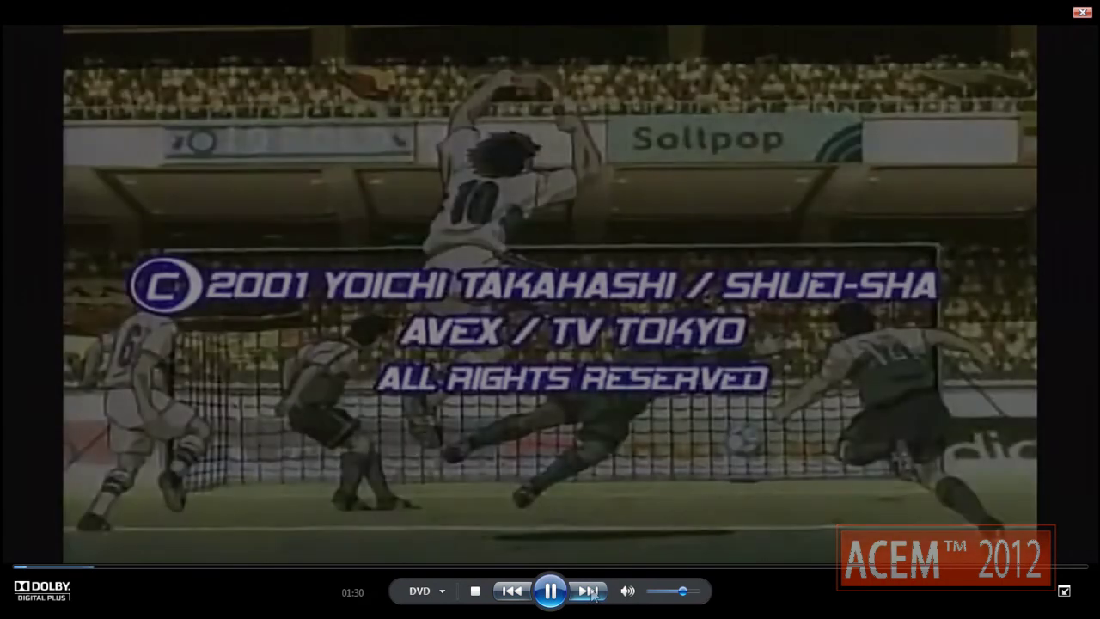
{"action": "left_click", "coordinate": [589, 591]}
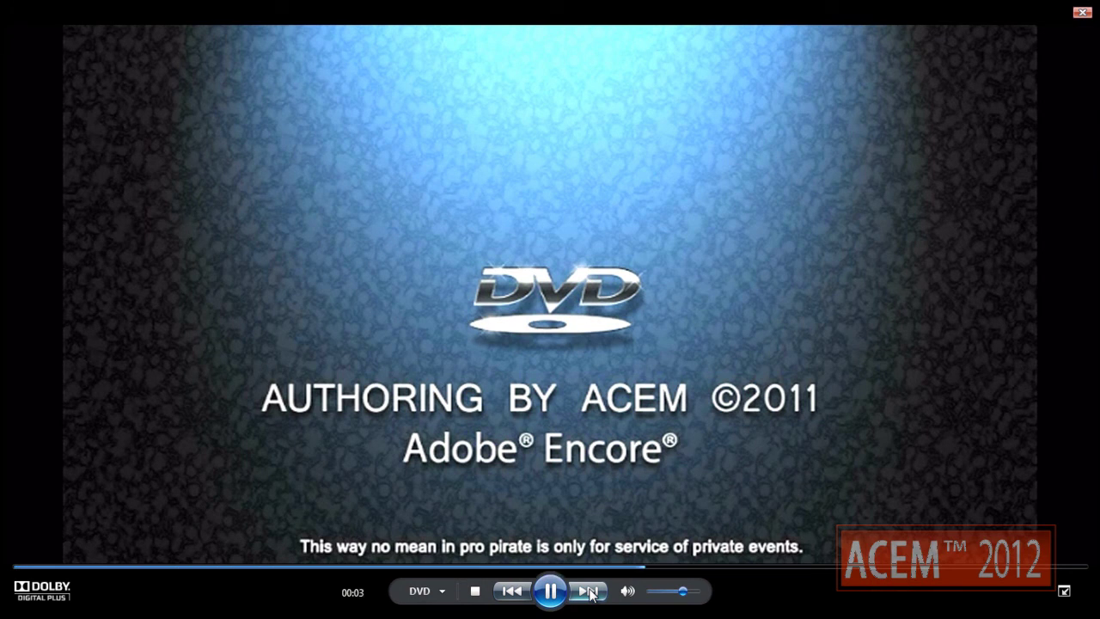
{"action": "left_click", "coordinate": [590, 591]}
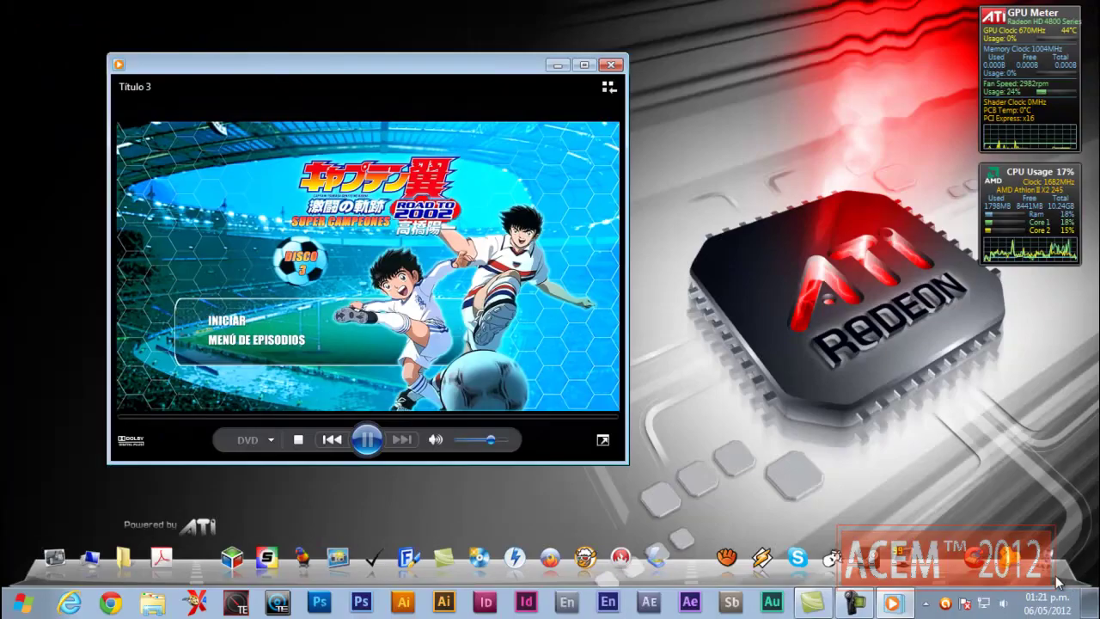
- Leave full-screen playback, stop the DVD and close the player
{"action": "left_click", "coordinate": [1063, 590]}
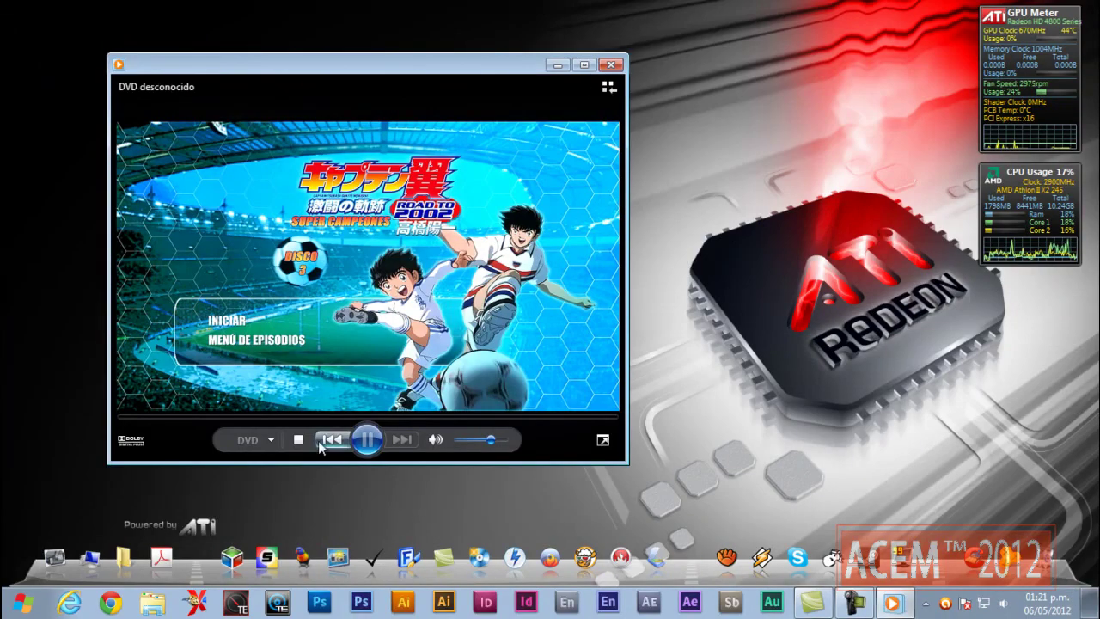
{"action": "left_click", "coordinate": [296, 441]}
{"action": "left_click", "coordinate": [611, 65]}
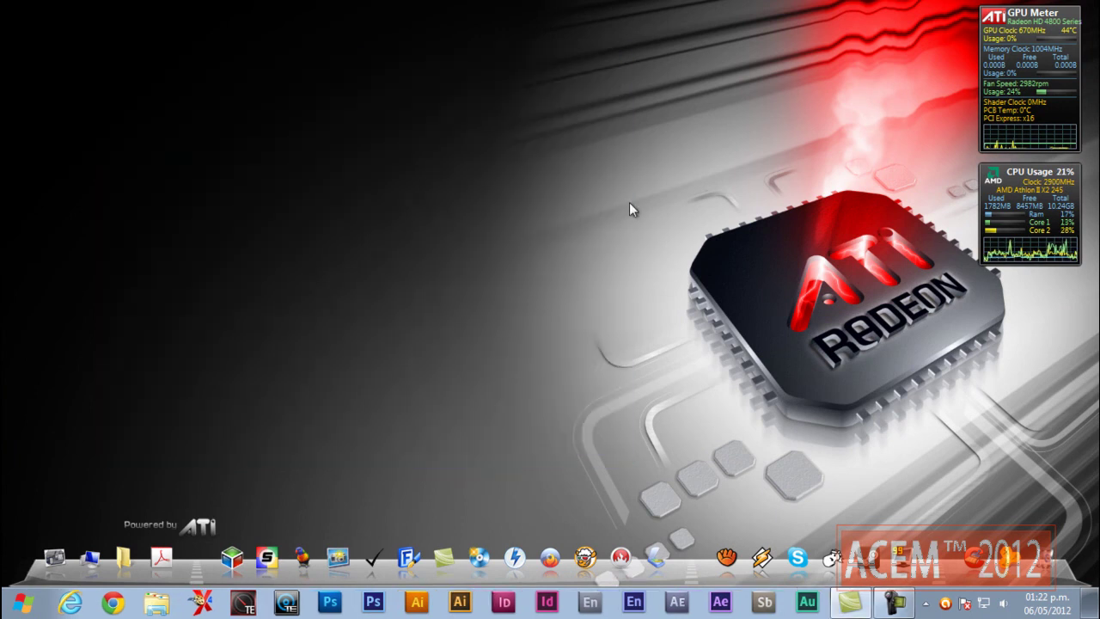